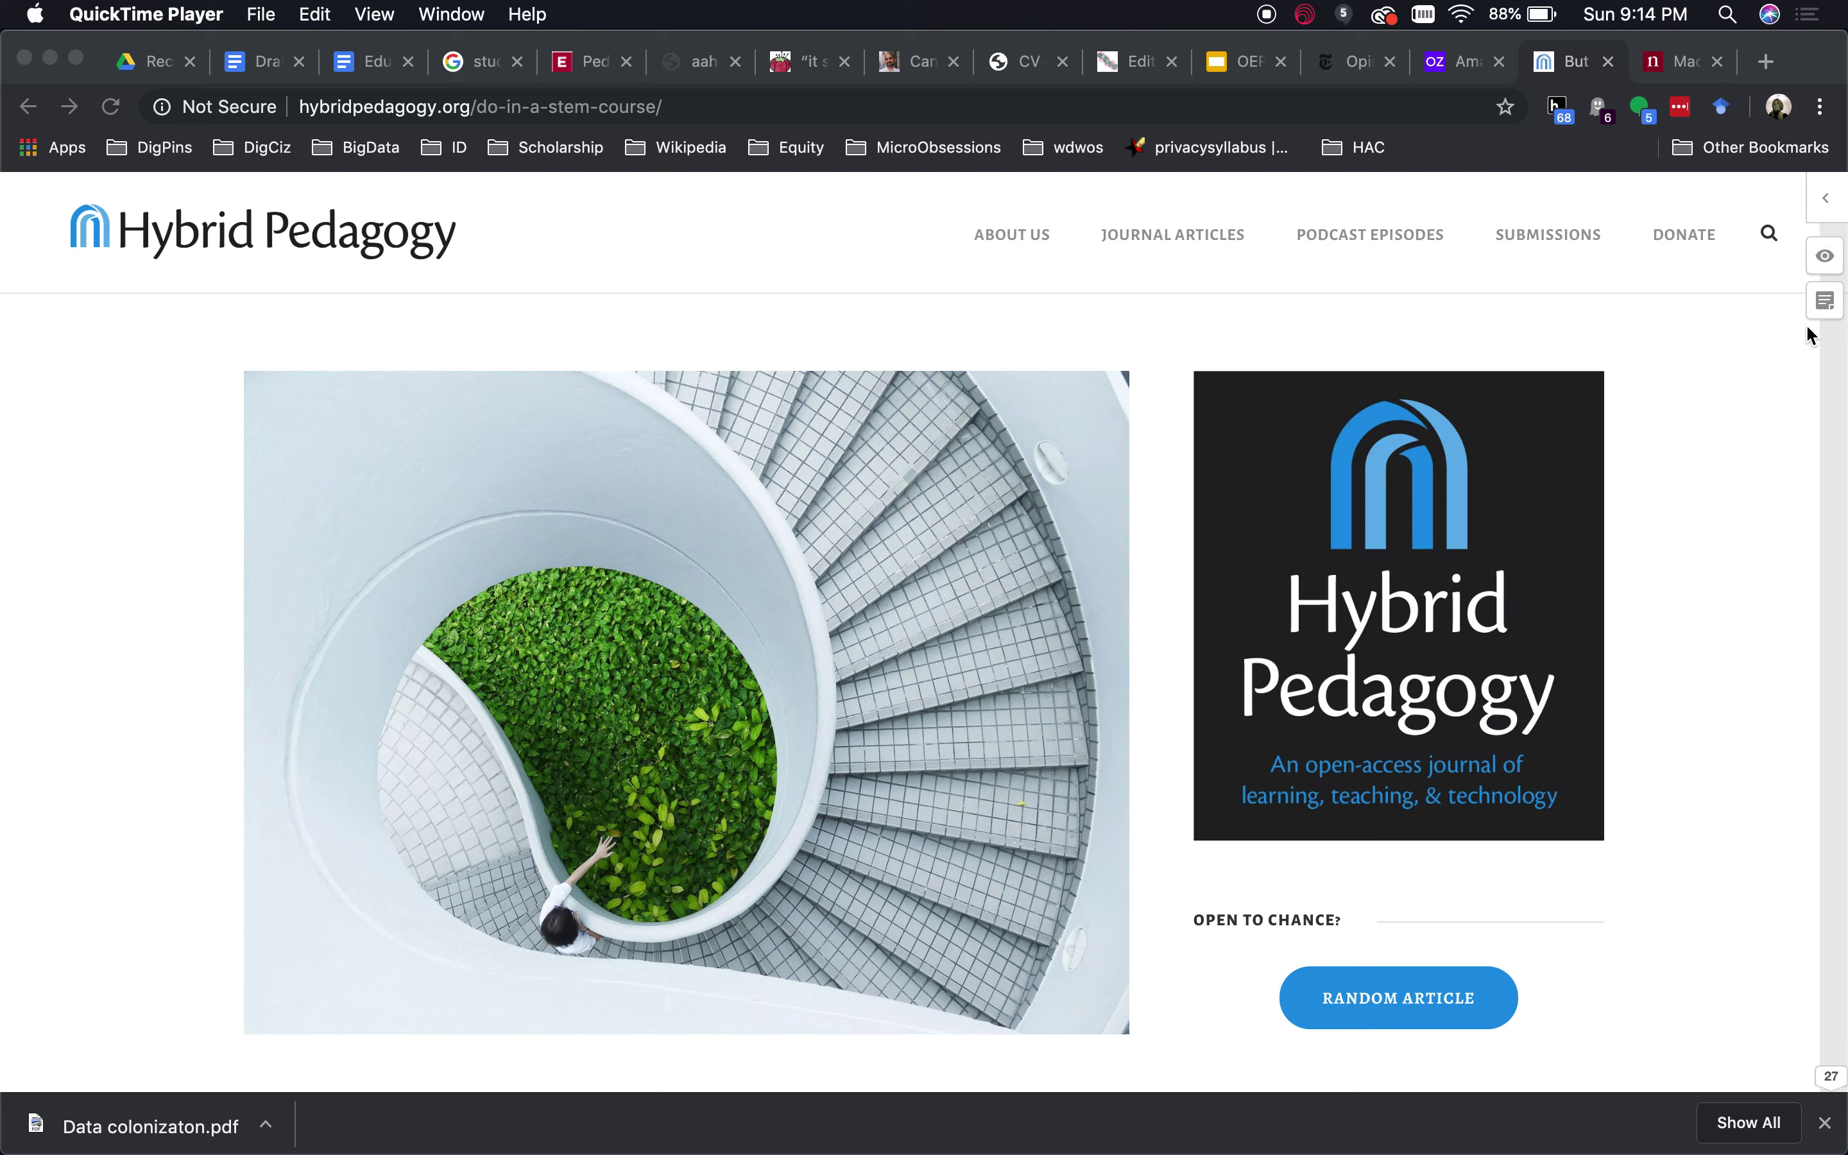
- Open the Hypothesis annotation viewer on the STEM course article and browse its public annotations
left_click(1827, 214)
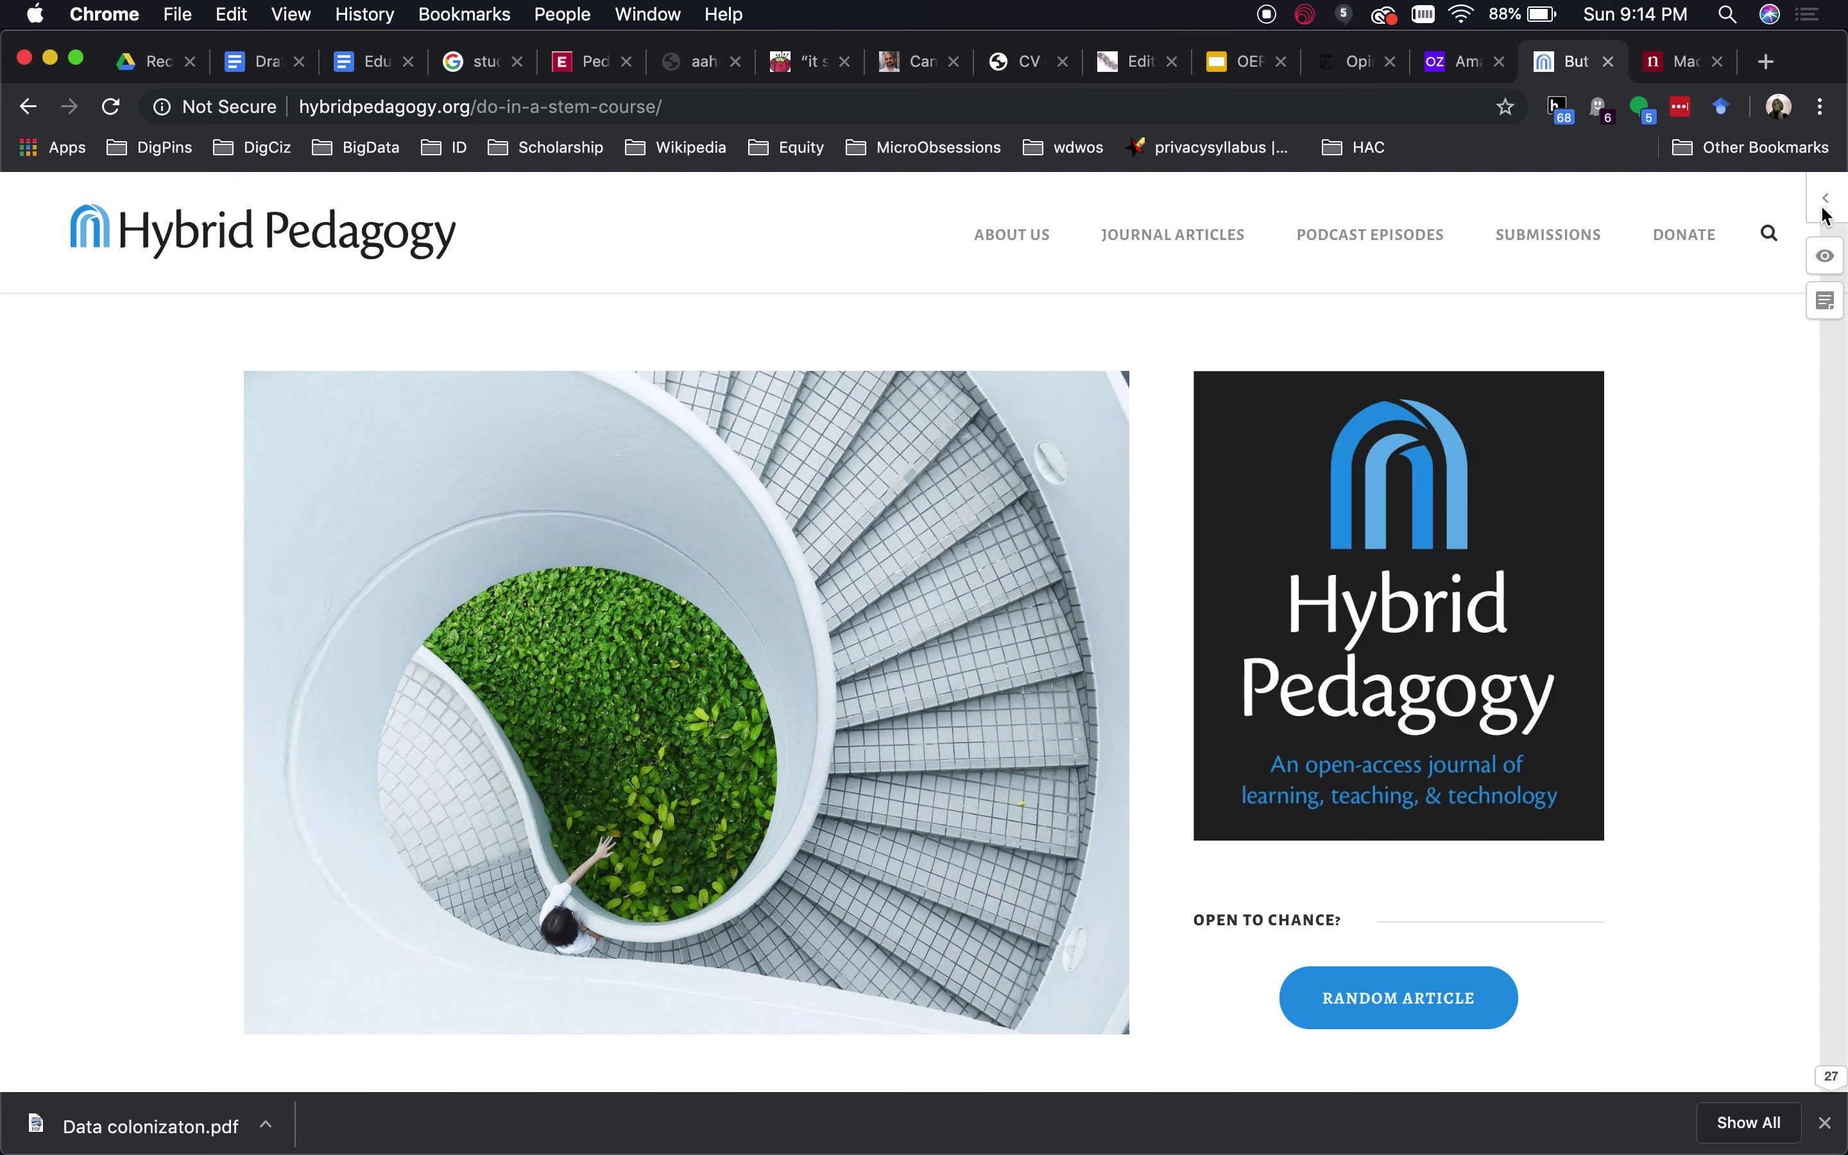
left_click(1825, 200)
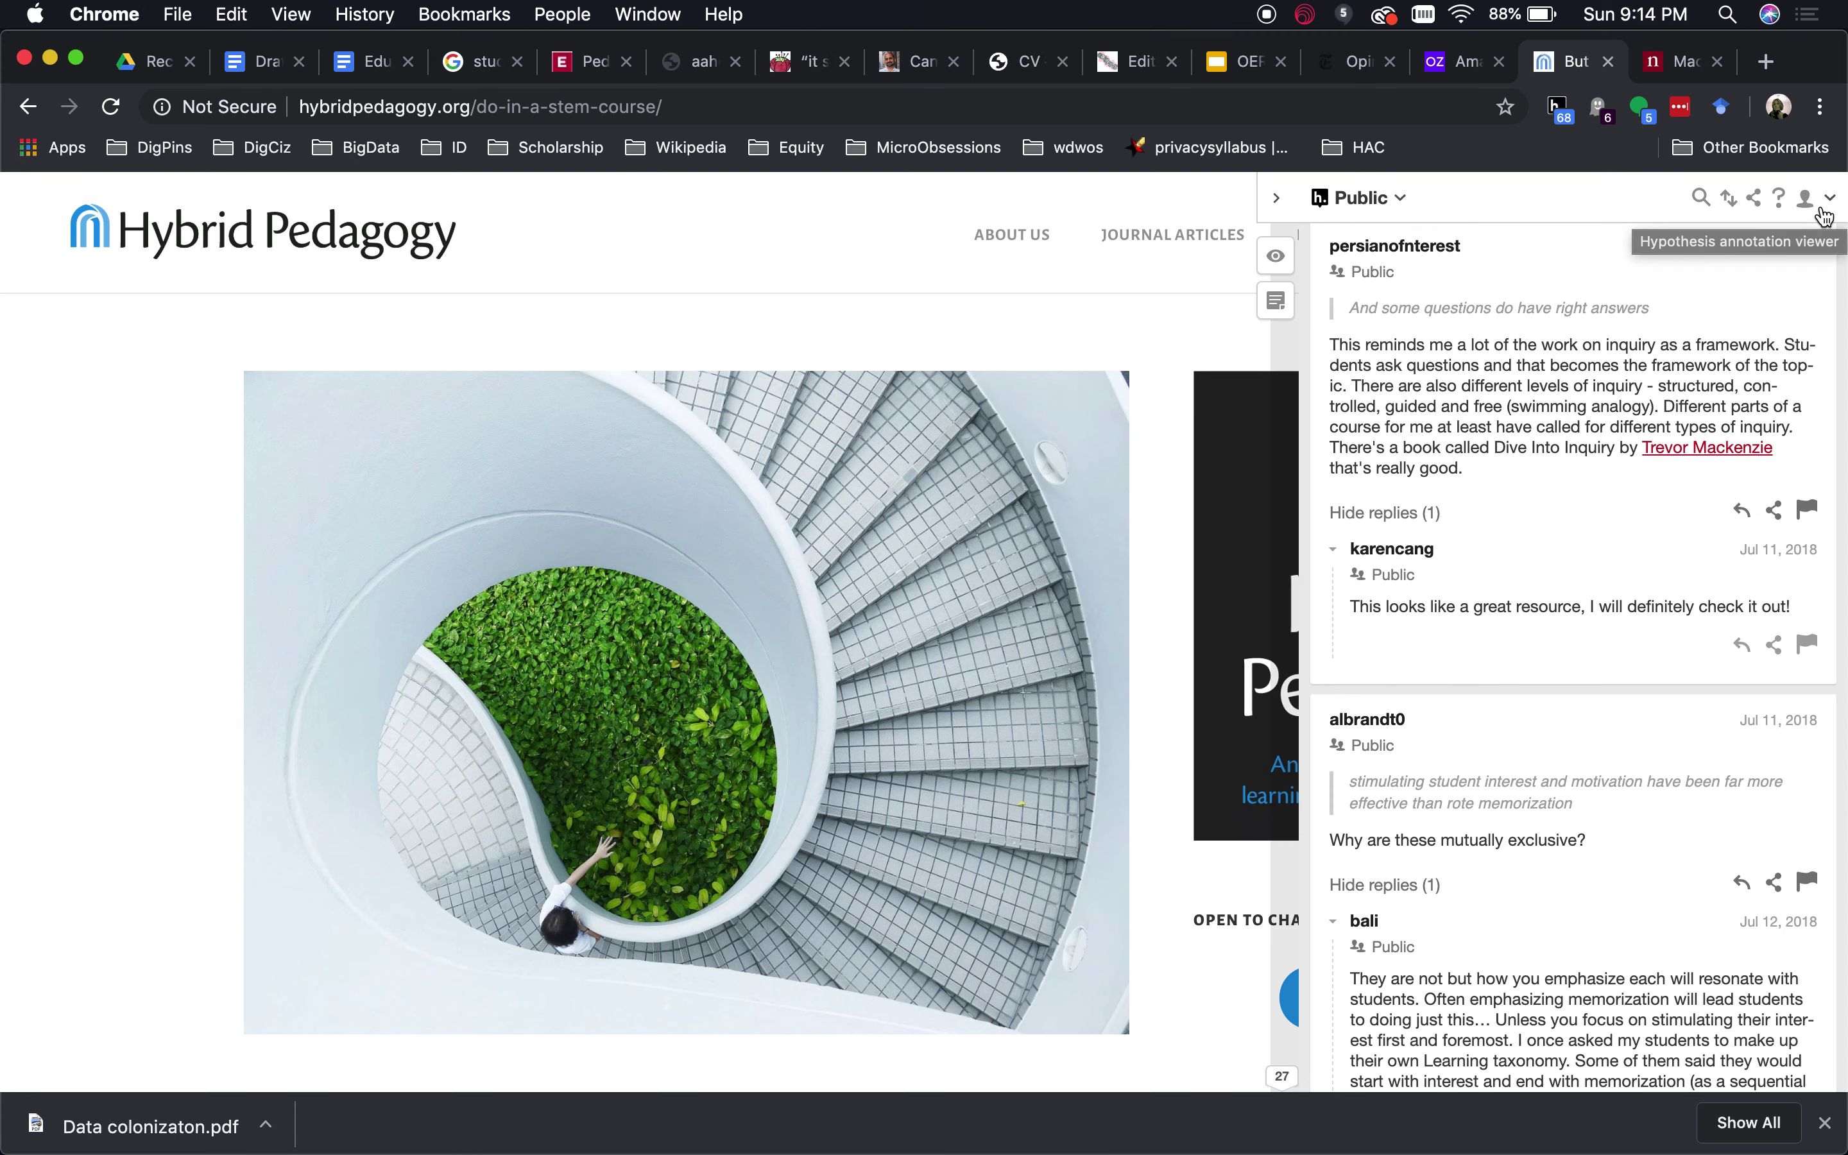
scroll(1628, 565, "up", 10)
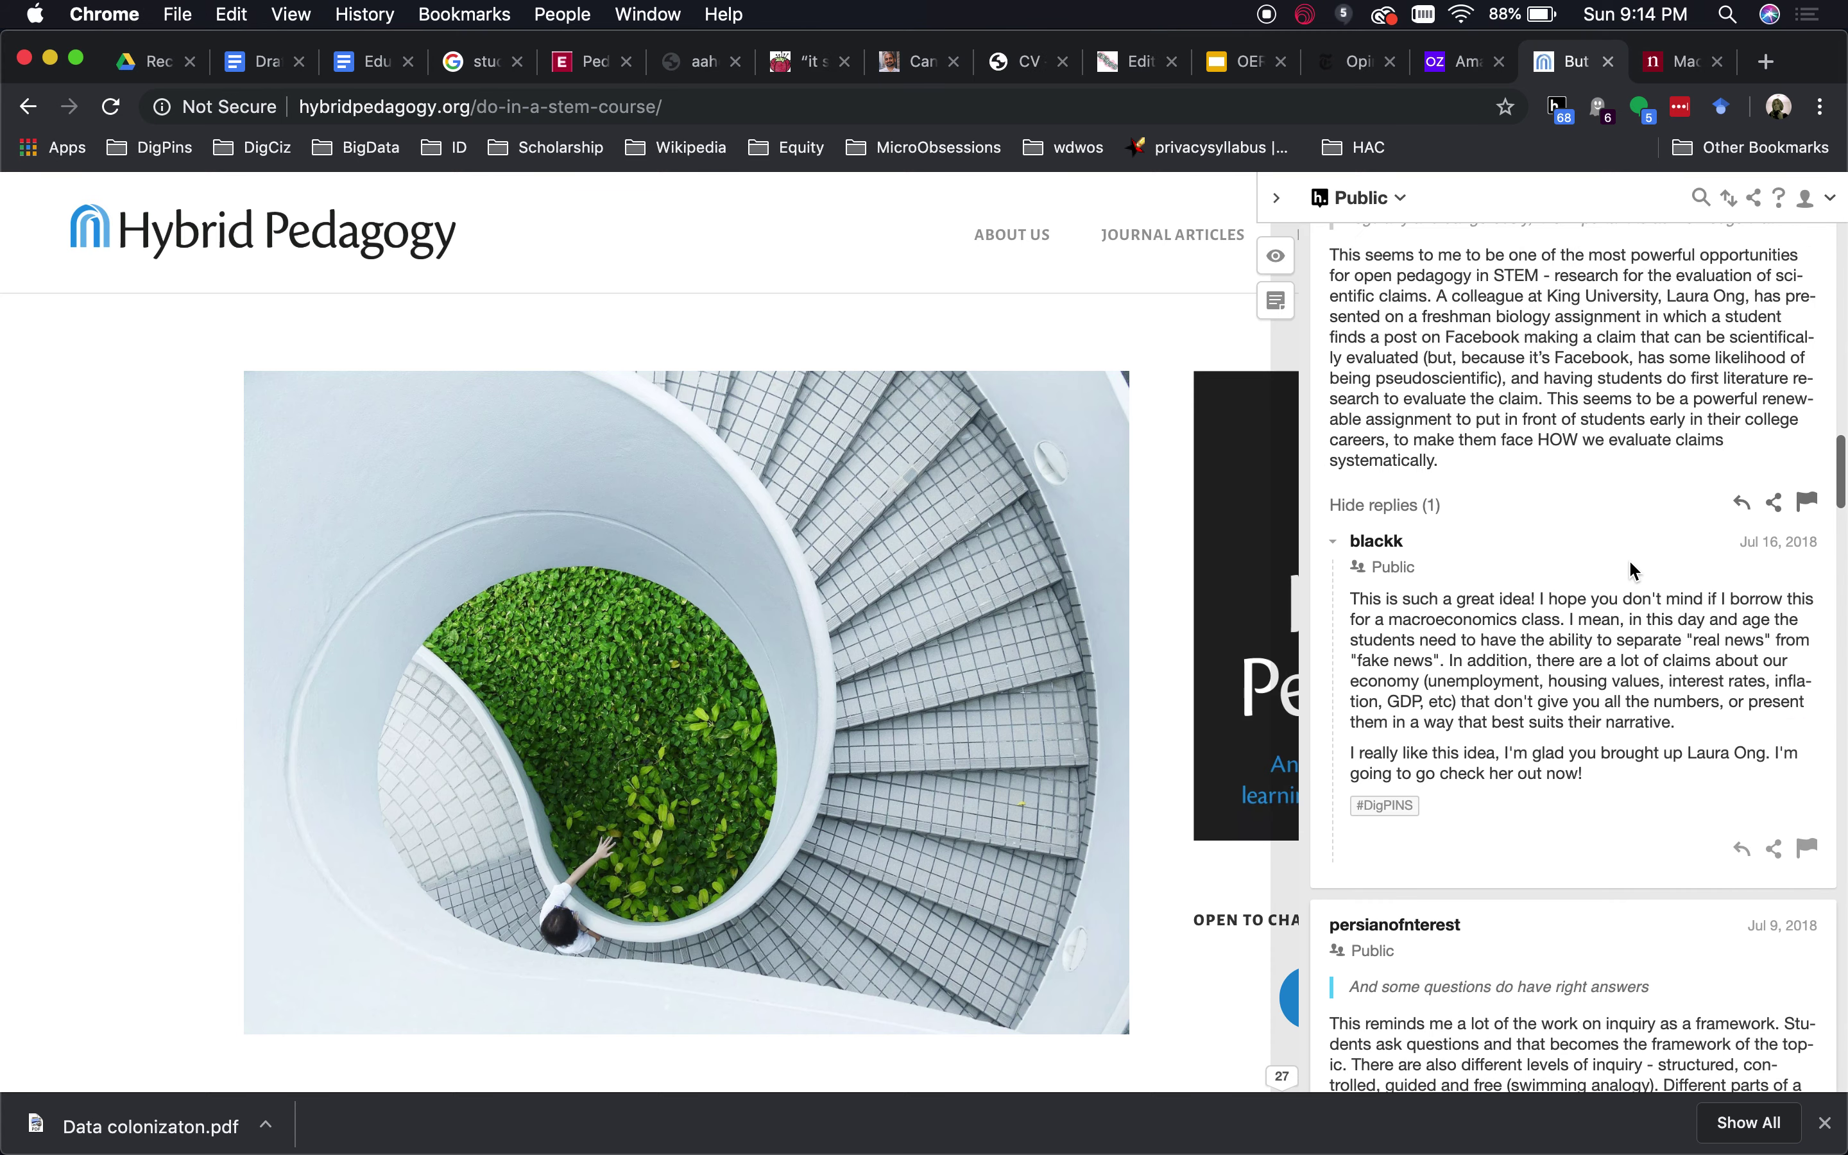
scroll(1628, 559, "up", 10)
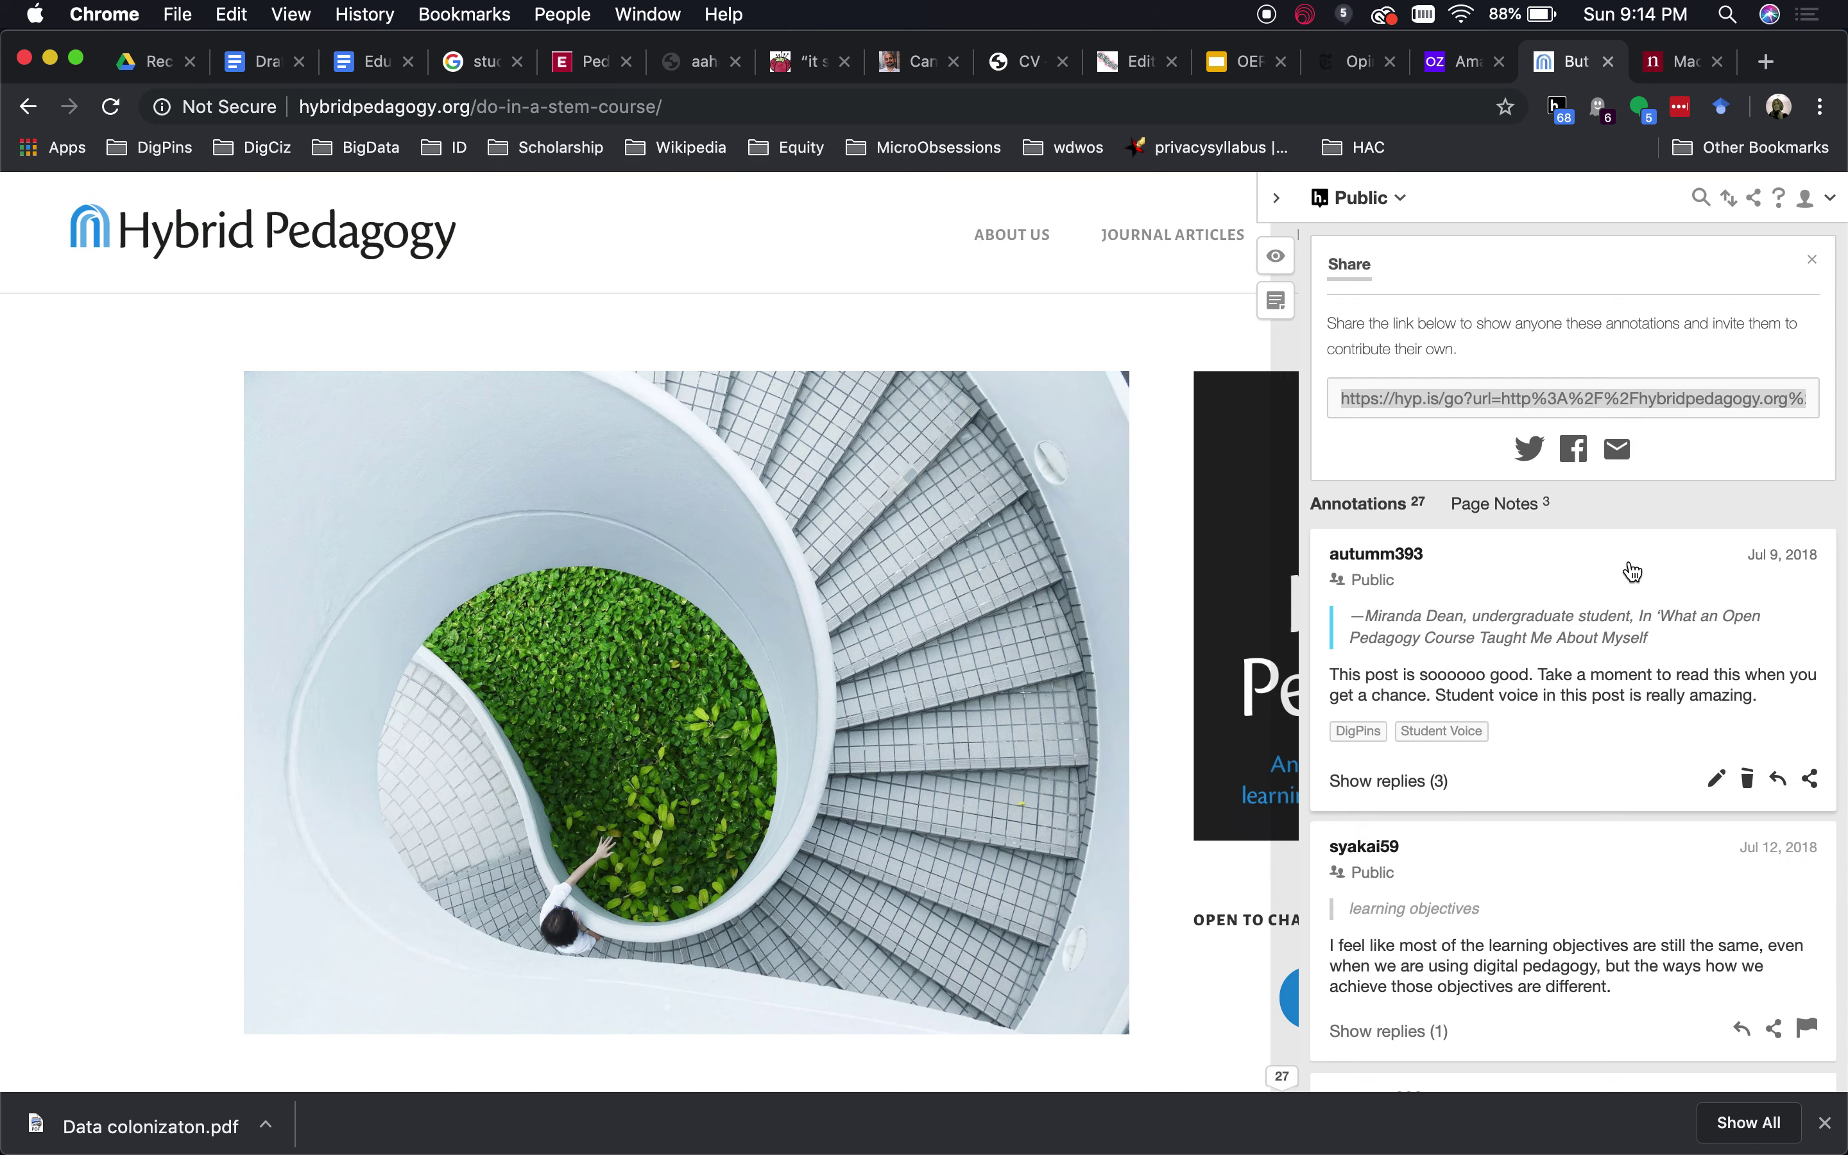
scroll(1631, 565, "down", 5)
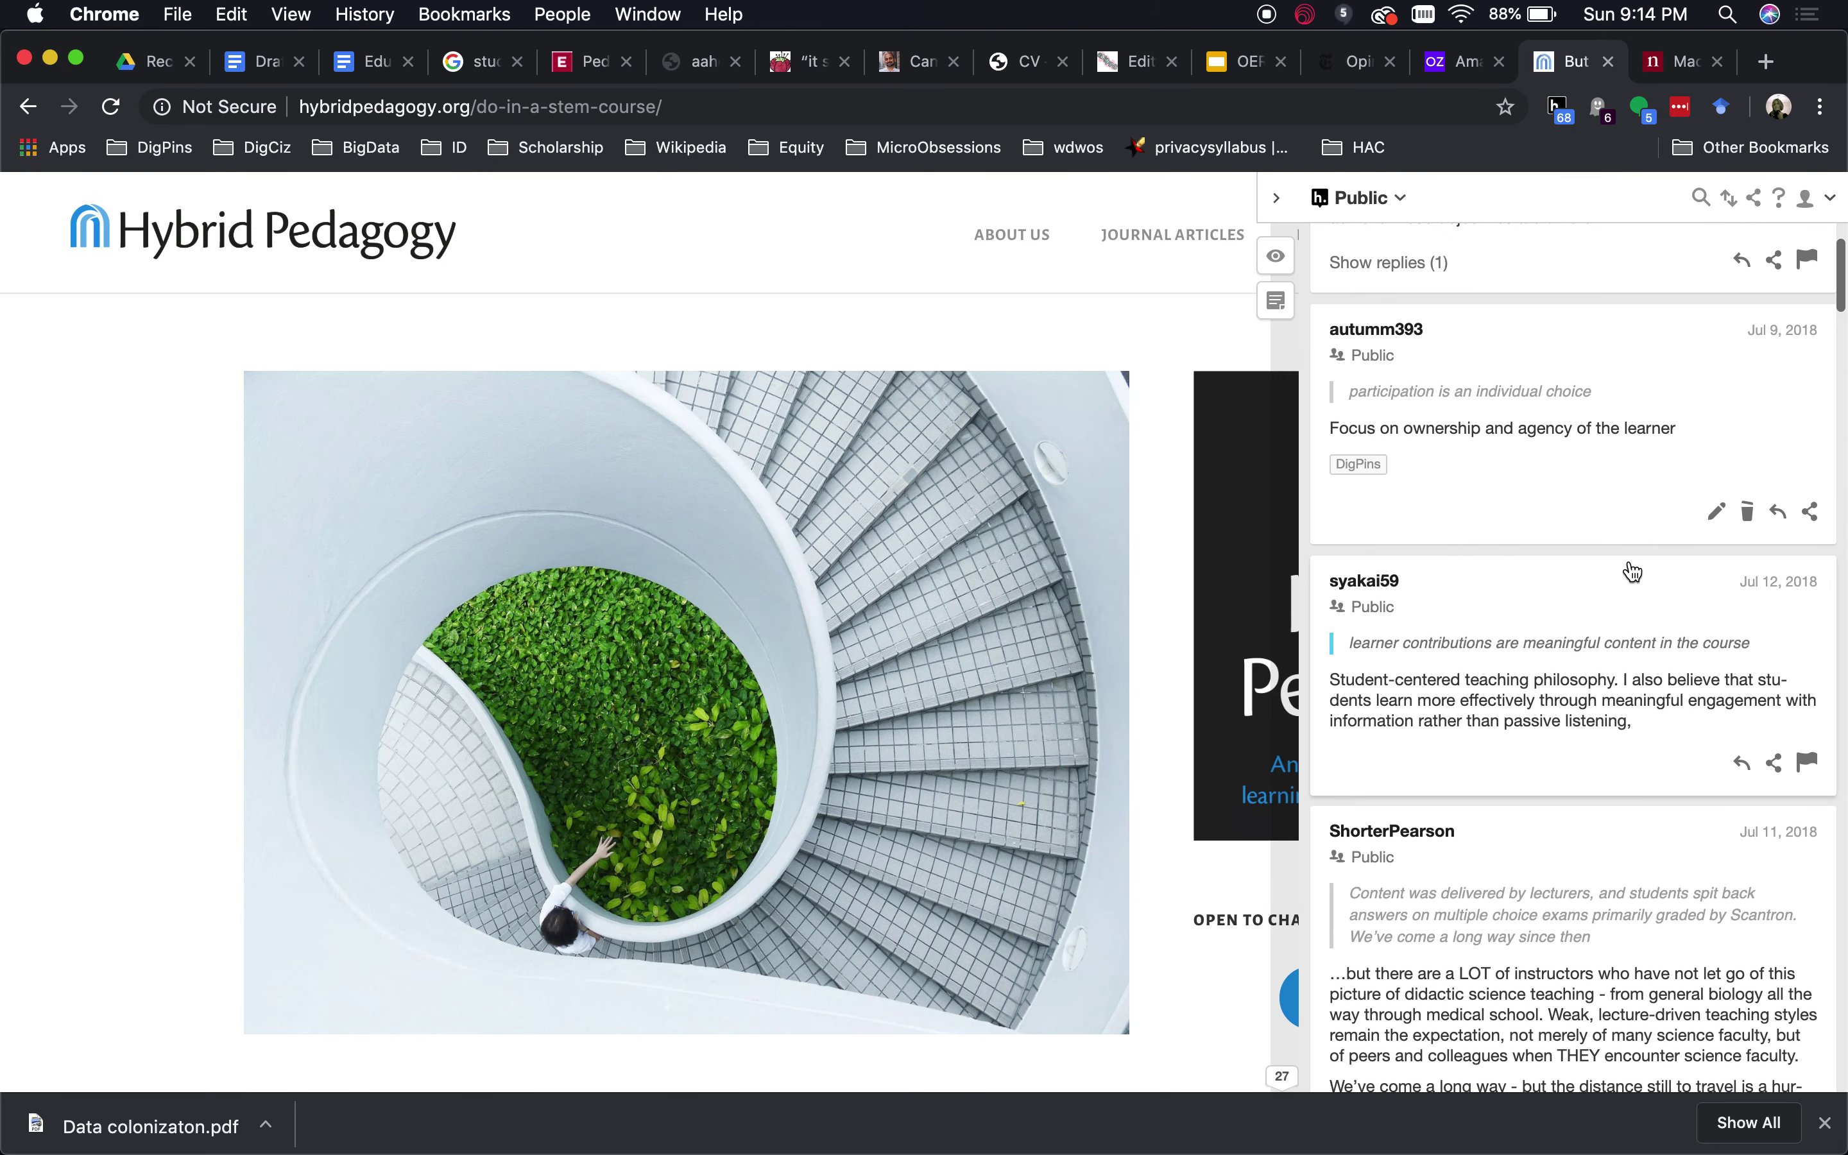
scroll(1631, 571, "up", 3)
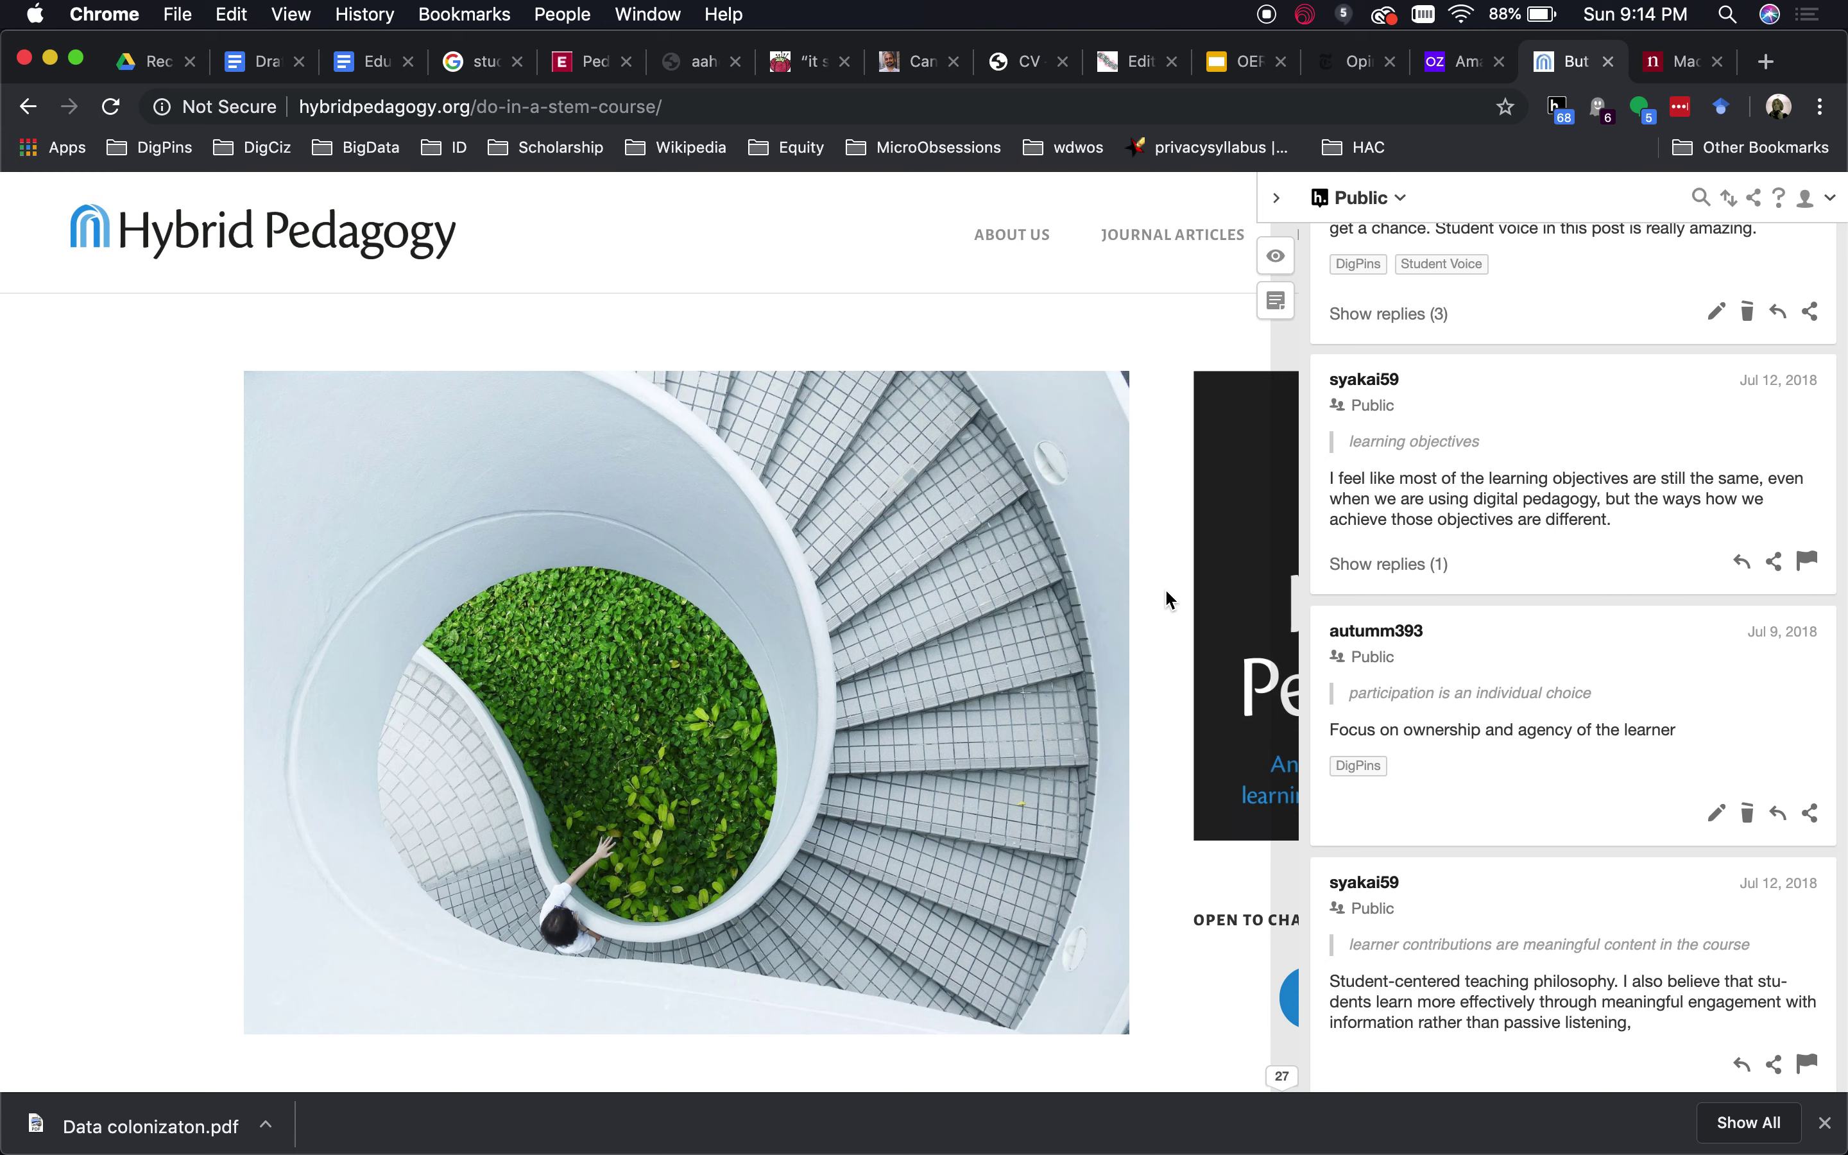
- Read through the article's opening paragraphs and examine the passages highlighted by annotators
scroll(1166, 592, "down", 5)
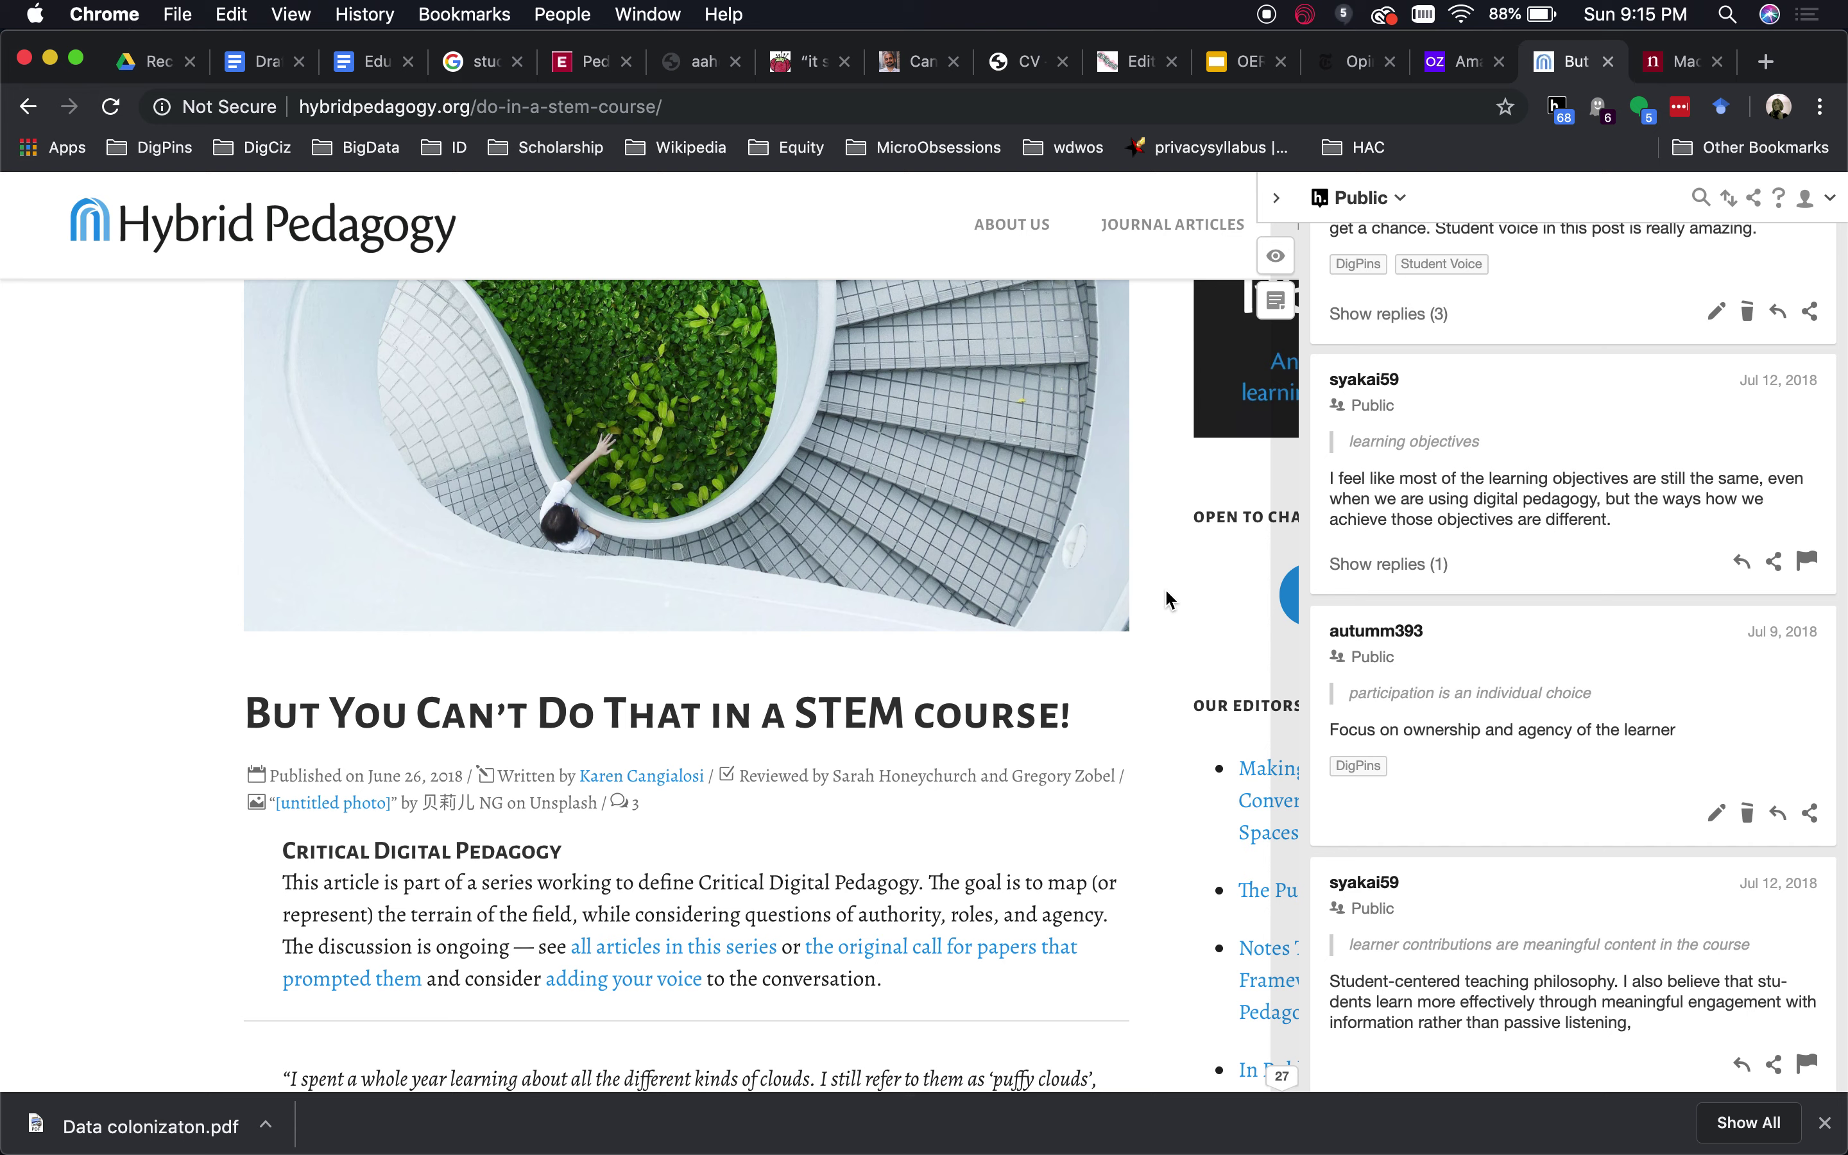
scroll(1166, 591, "down", 5)
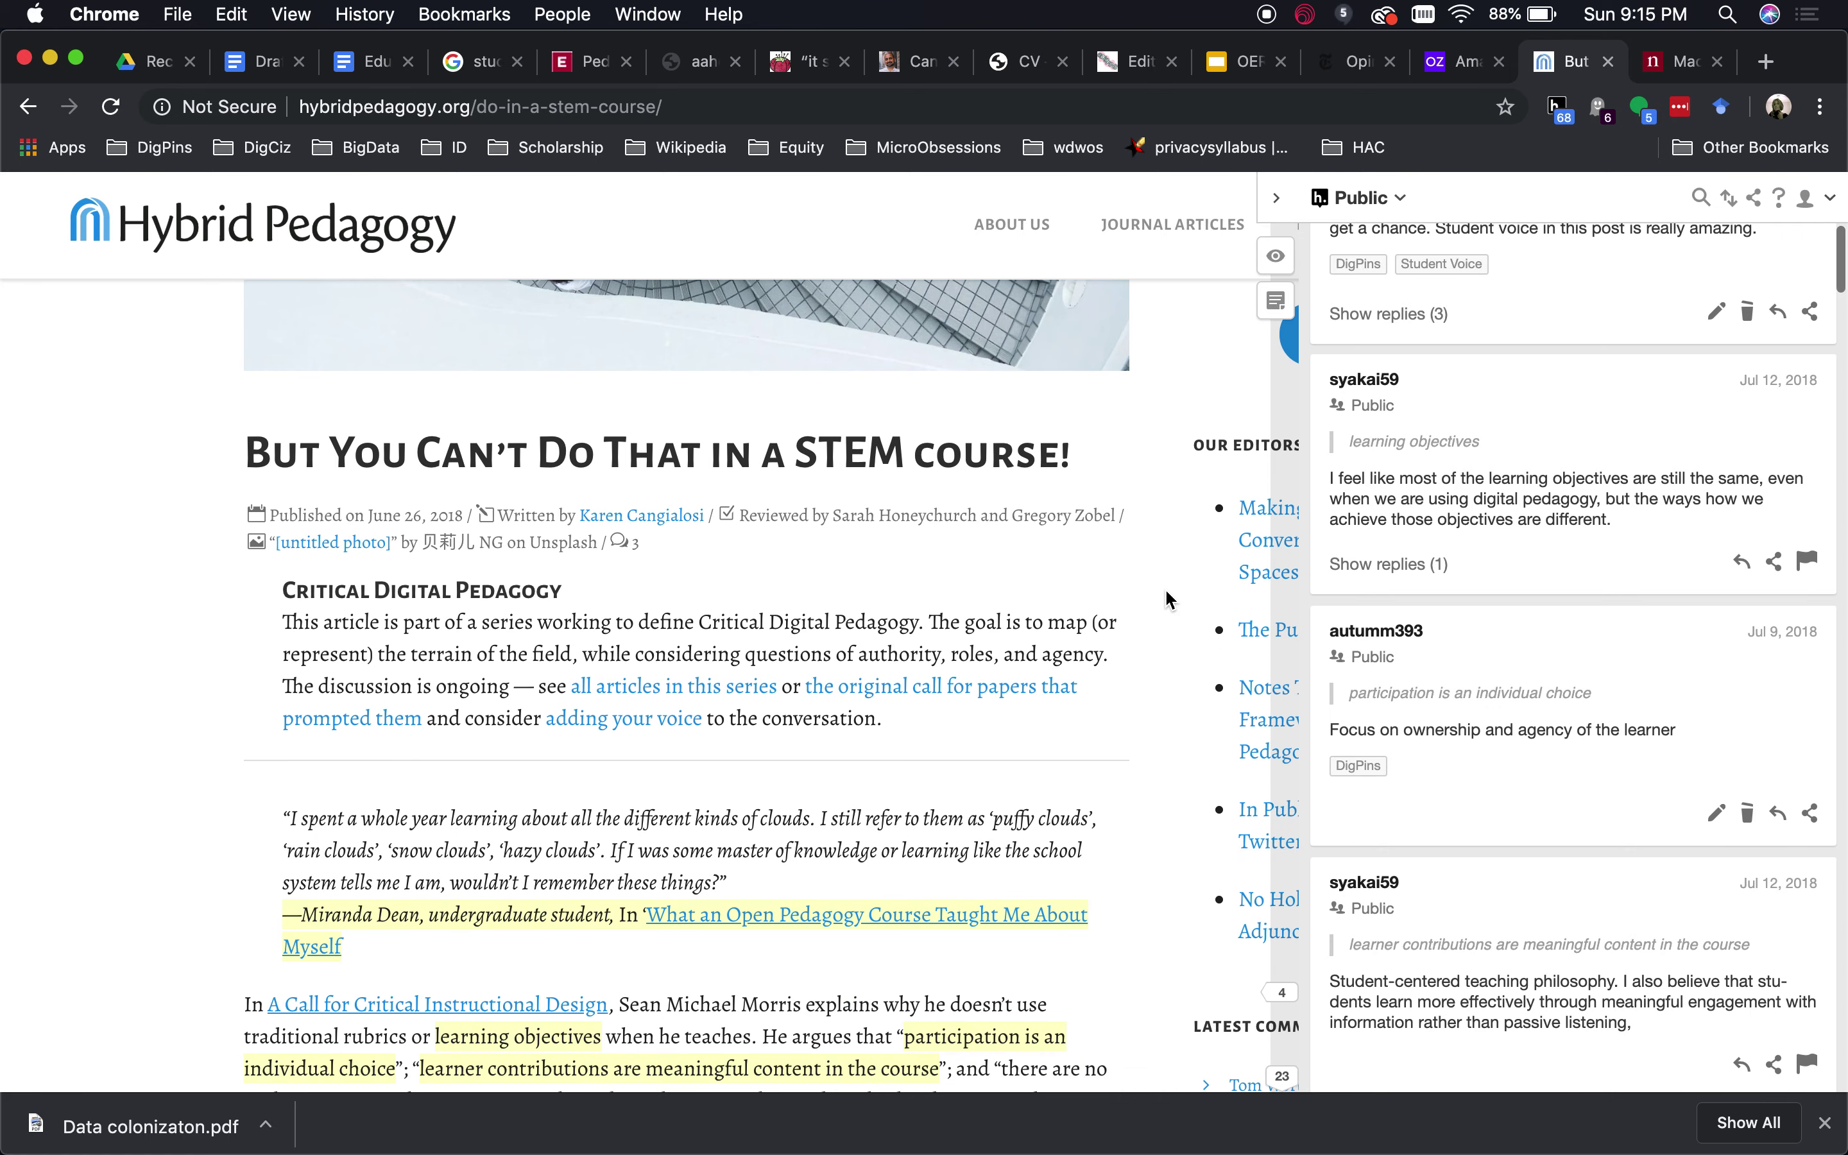
scroll(1166, 591, "down", 3)
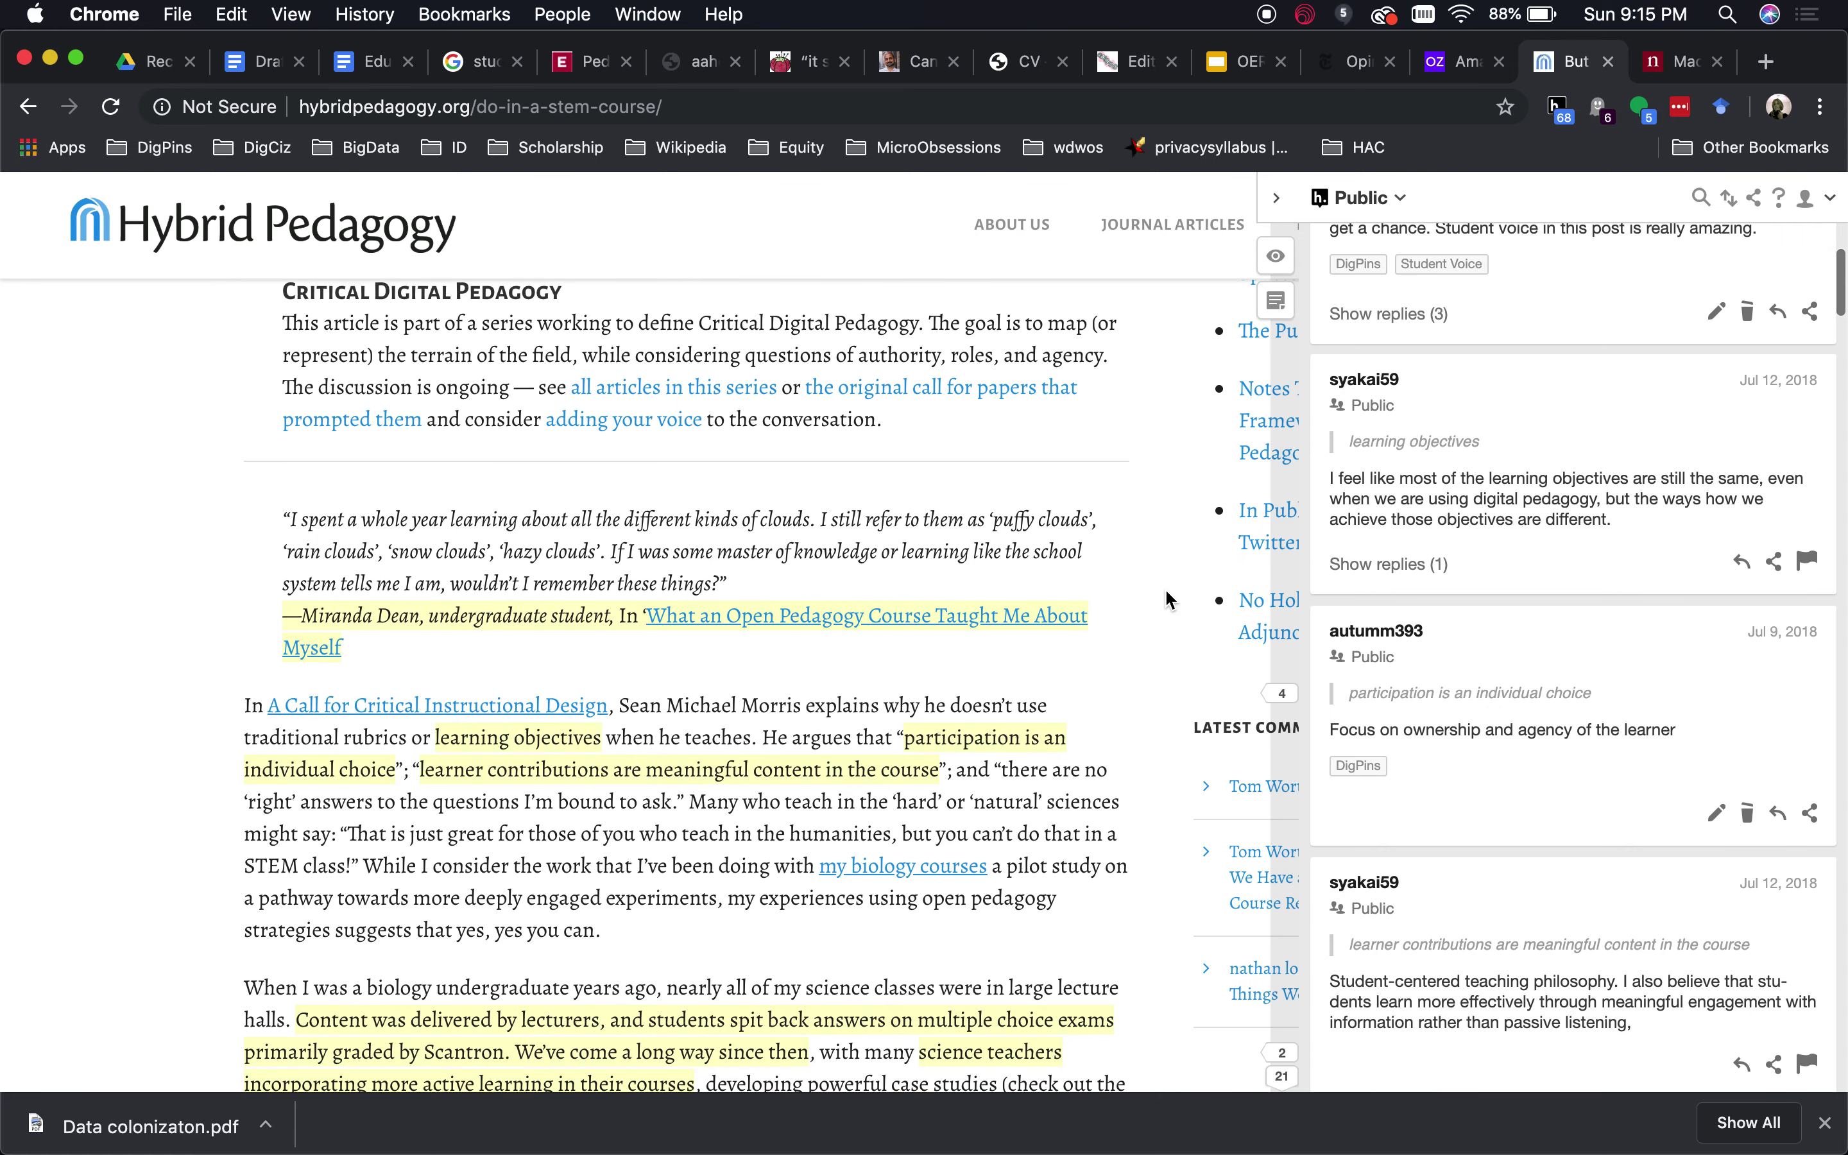
scroll(1165, 587, "down", 5)
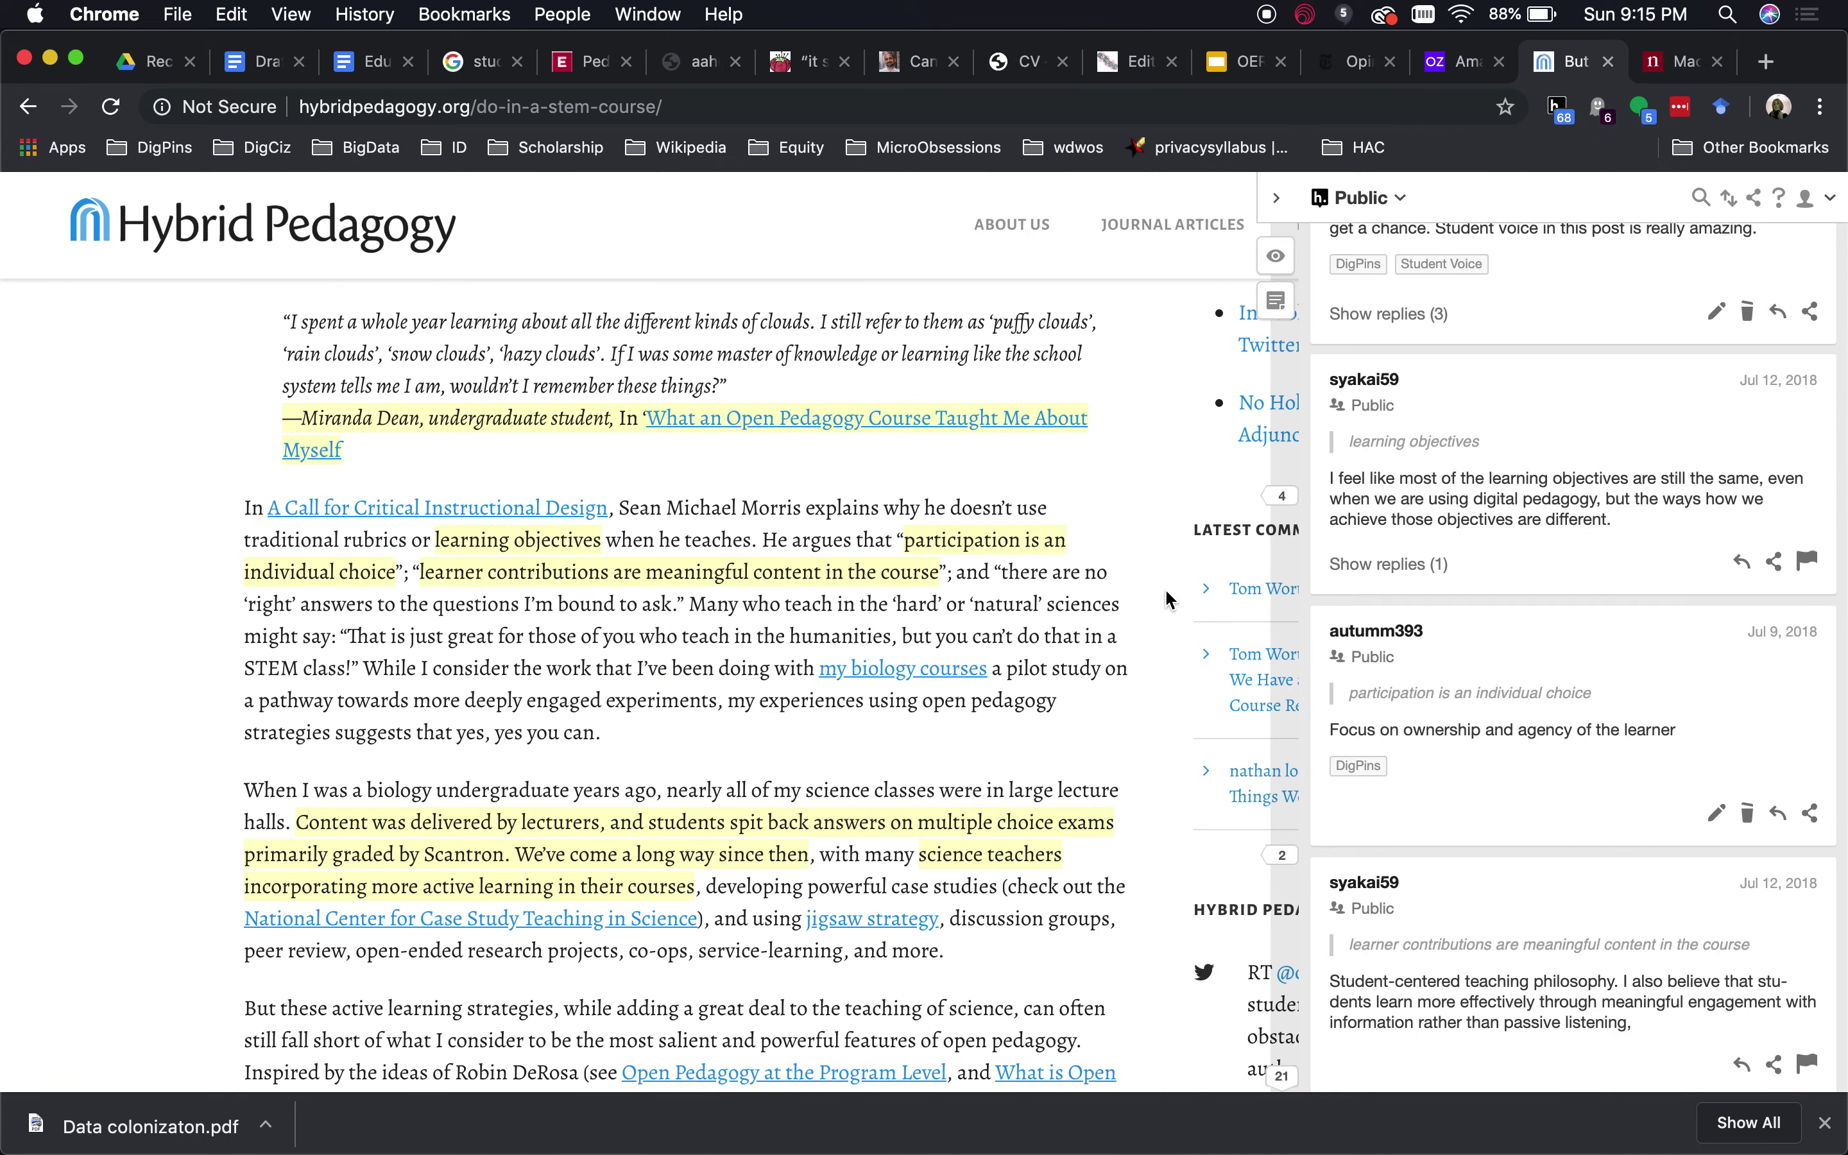
scroll(1165, 587, "up", 1)
scroll(1166, 593, "down", 5)
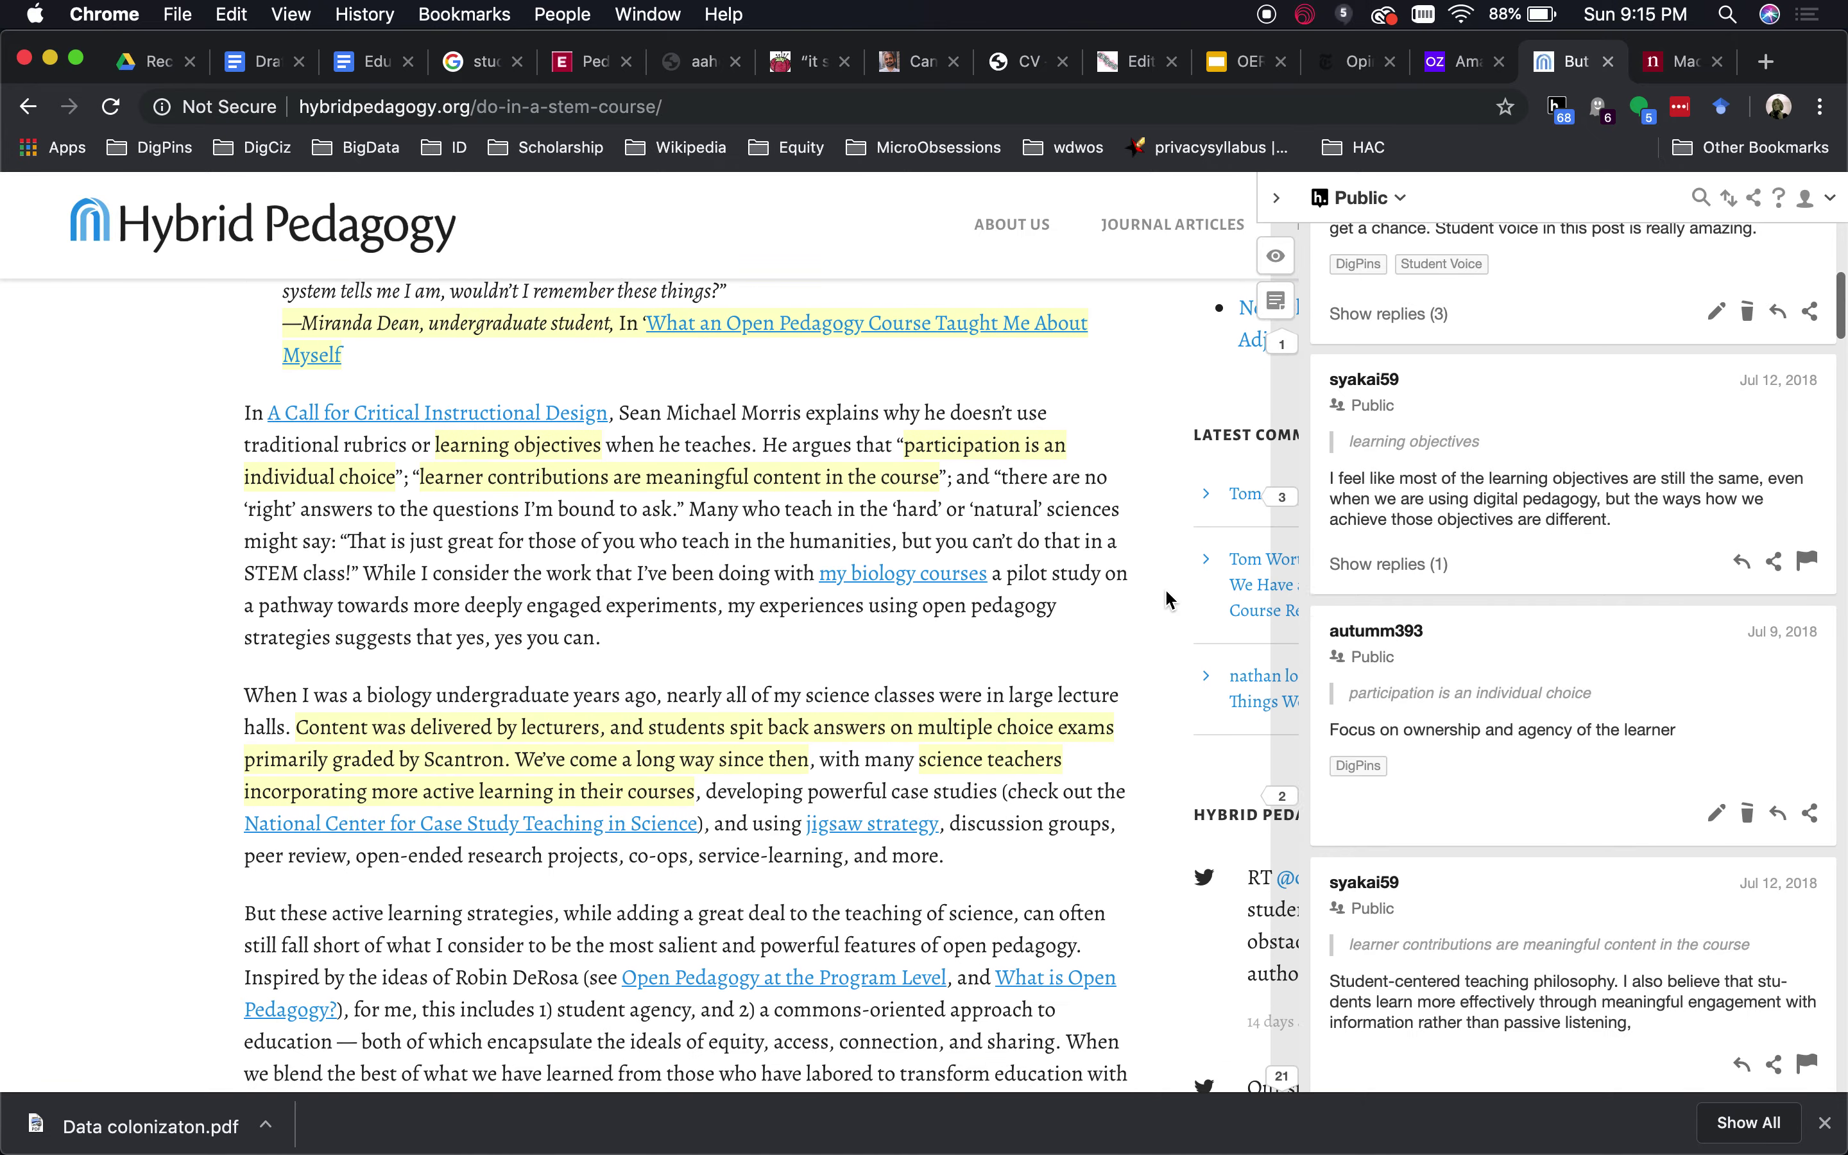
scroll(1166, 591, "up", 1)
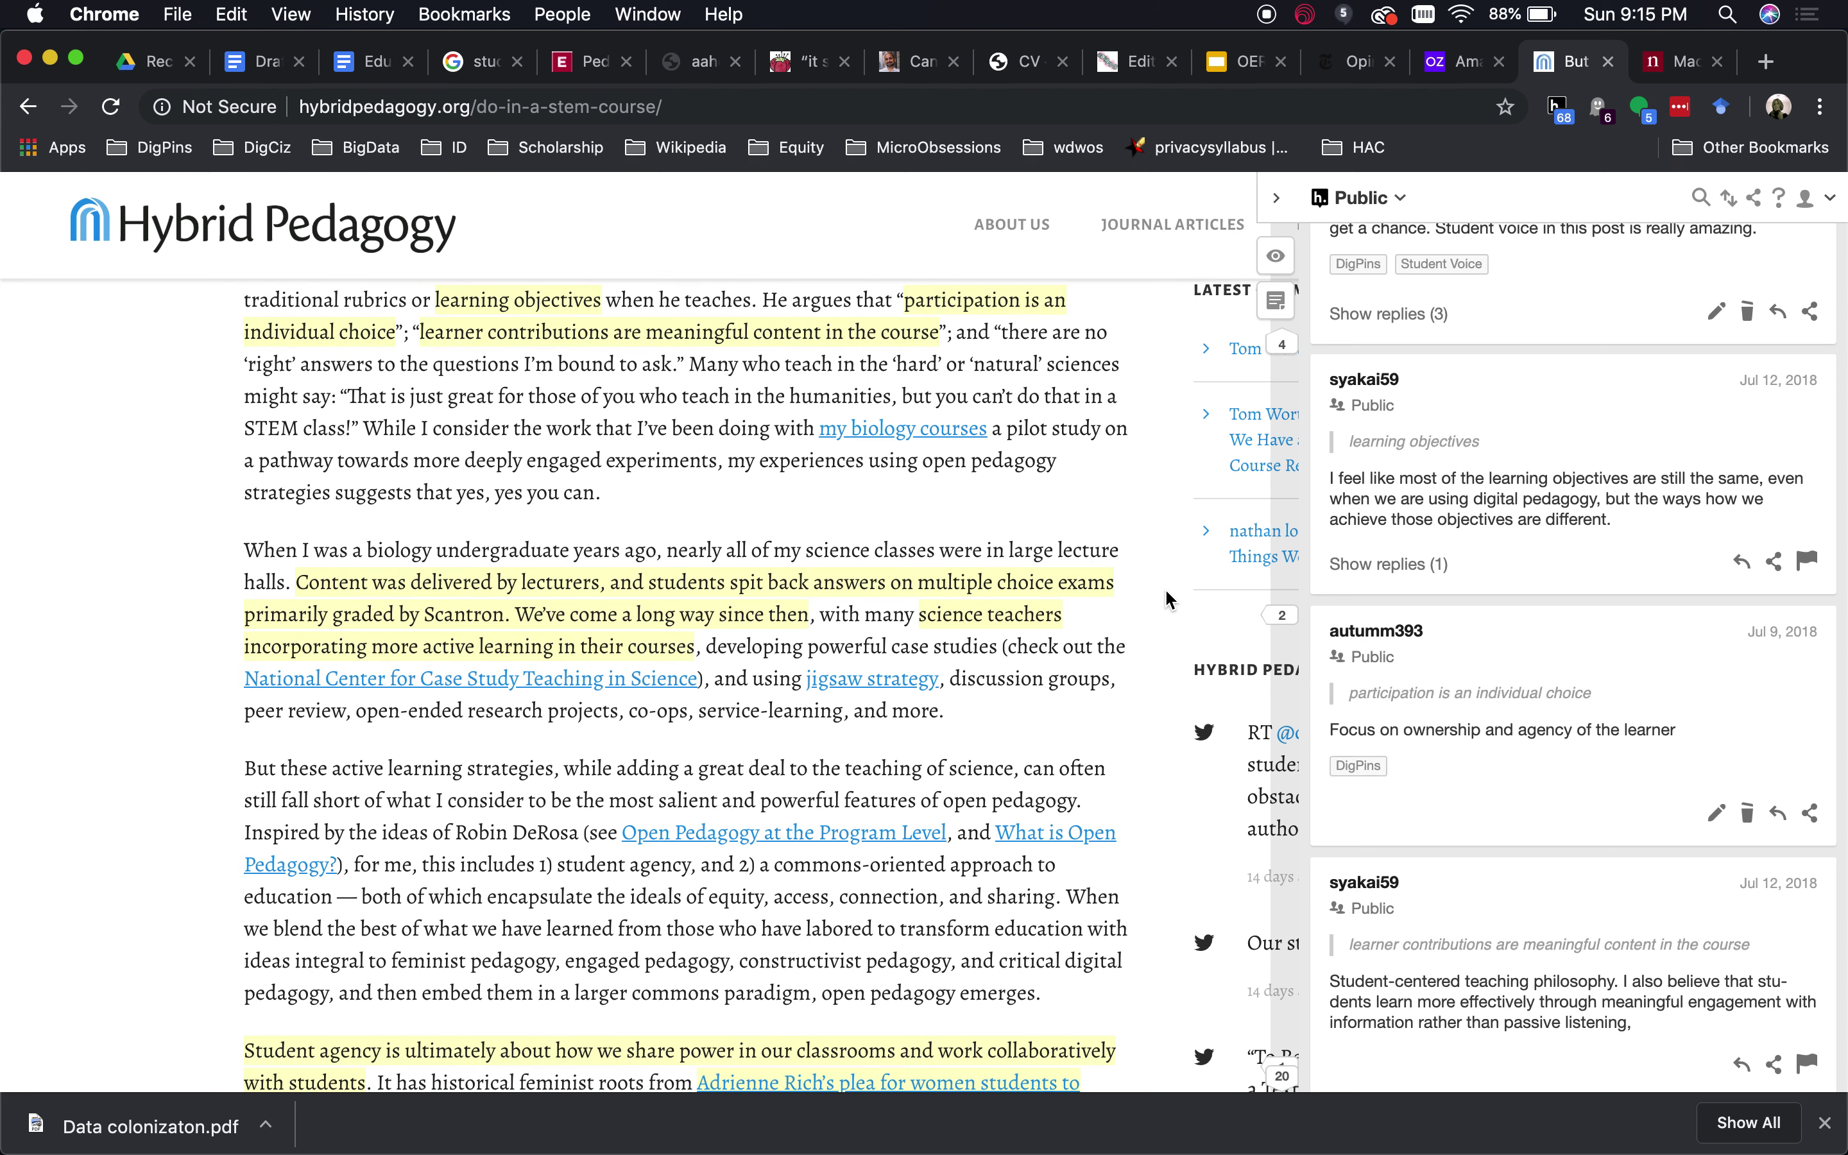
- Collapse the annotation viewer, then display only the annotations on the "stimulating student interest and motivation" passage under Agency and Course Content
left_click(1165, 598)
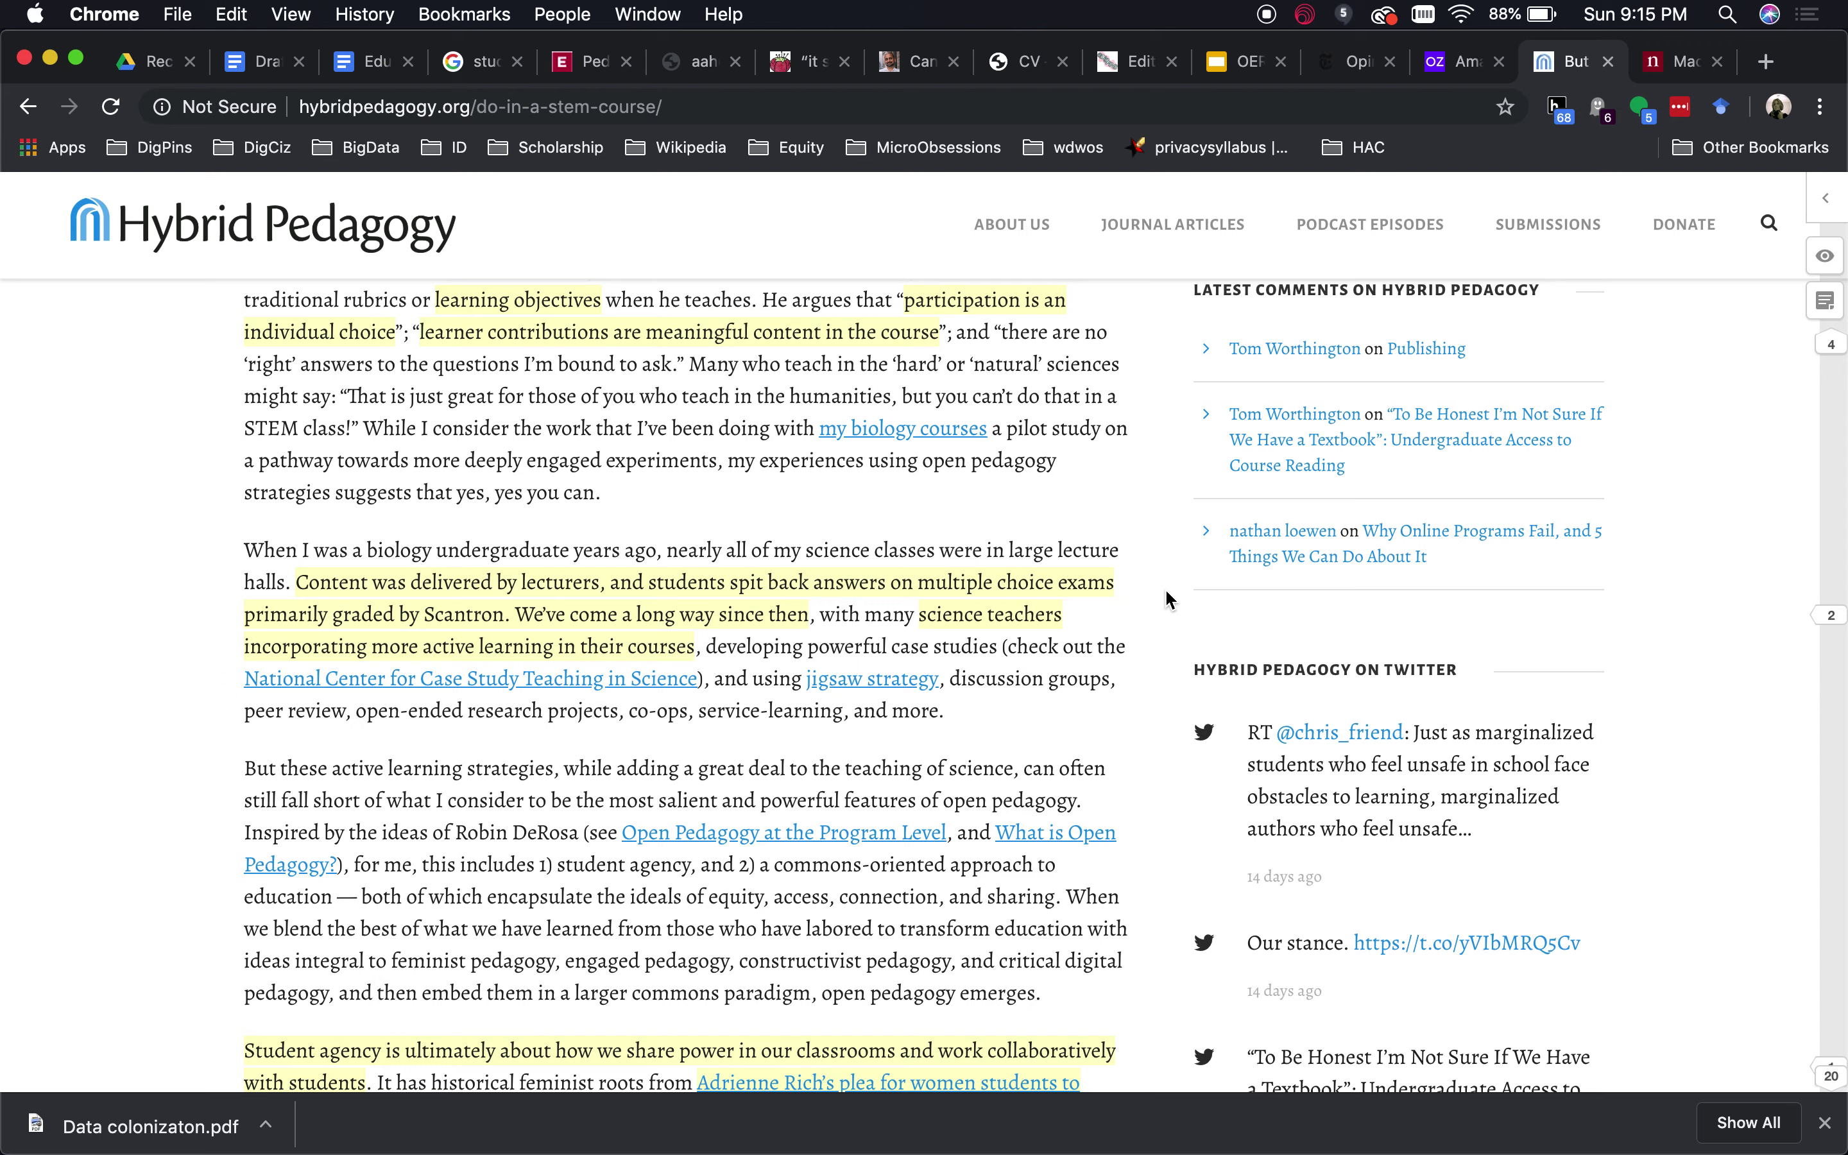
scroll(969, 923, "down", 12)
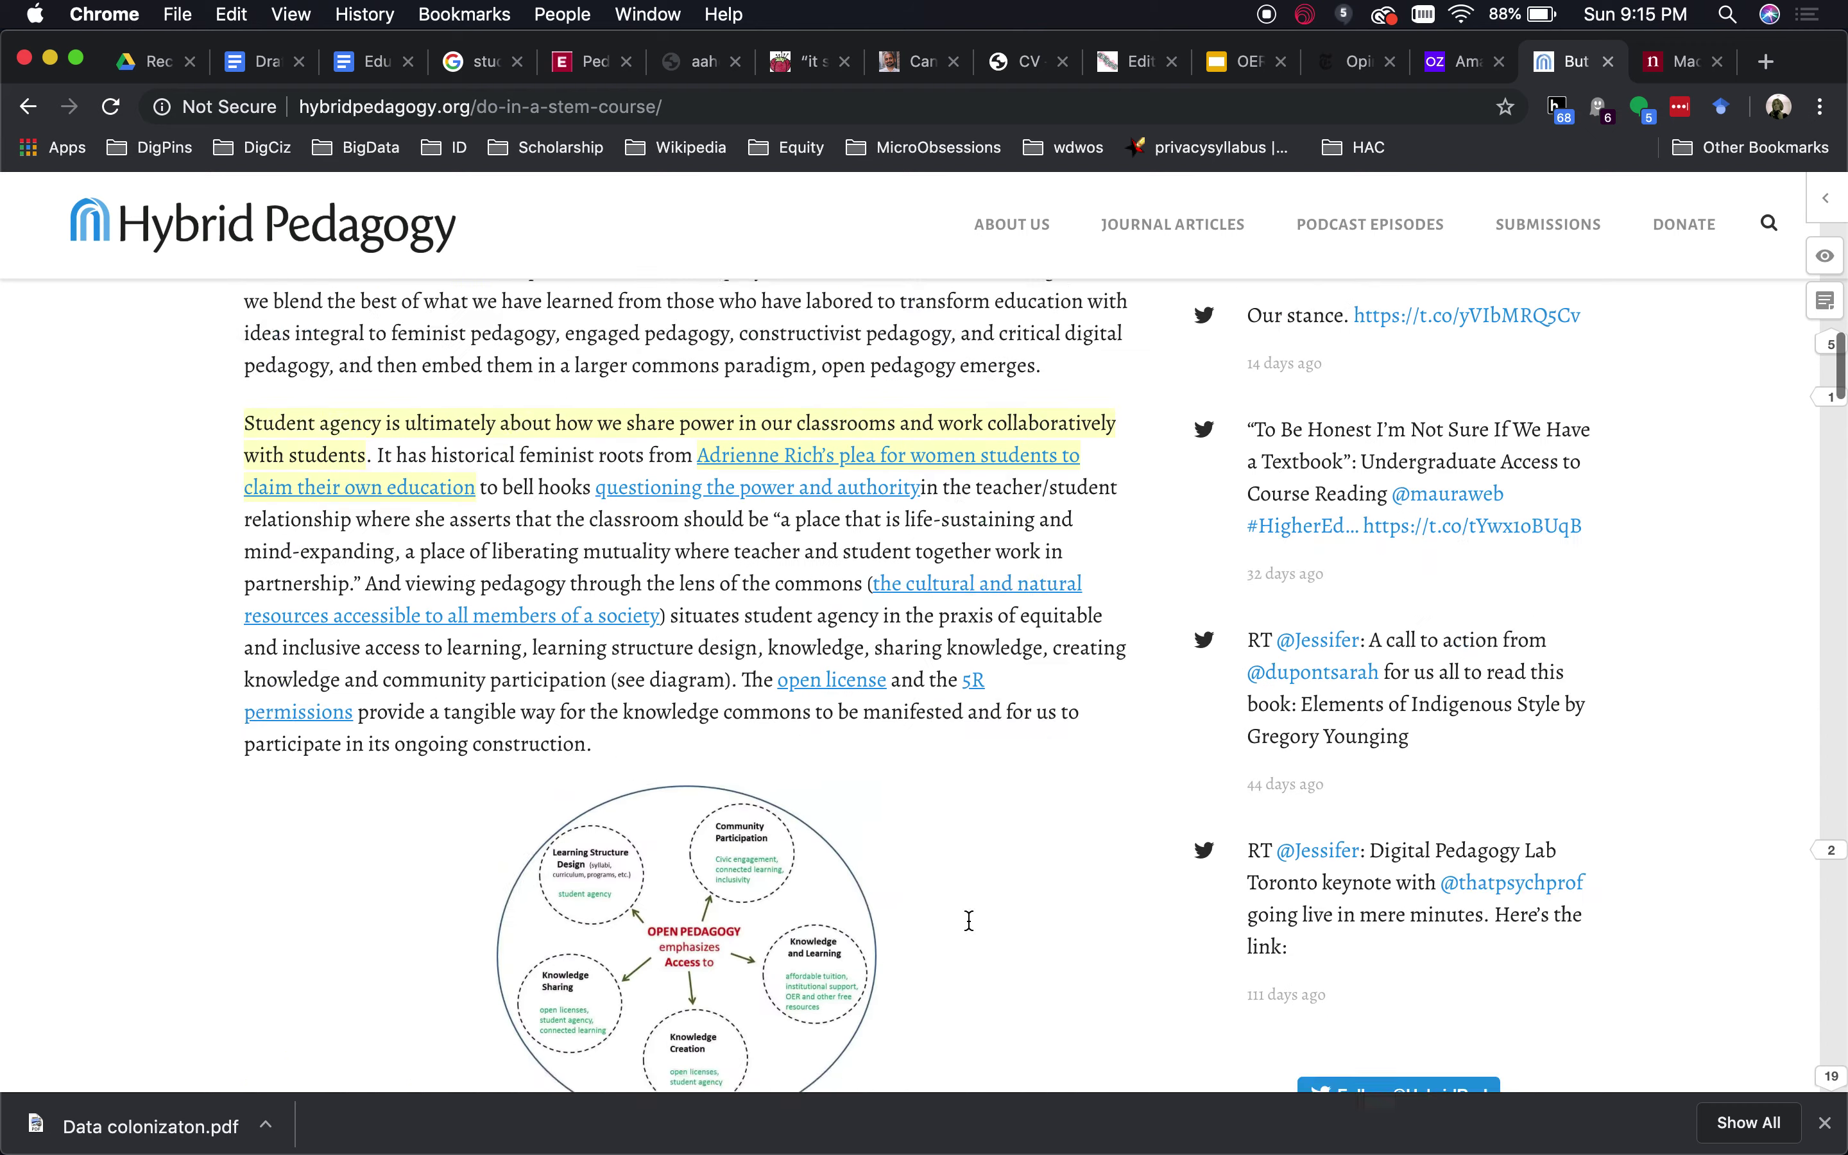
scroll(968, 922, "down", 12)
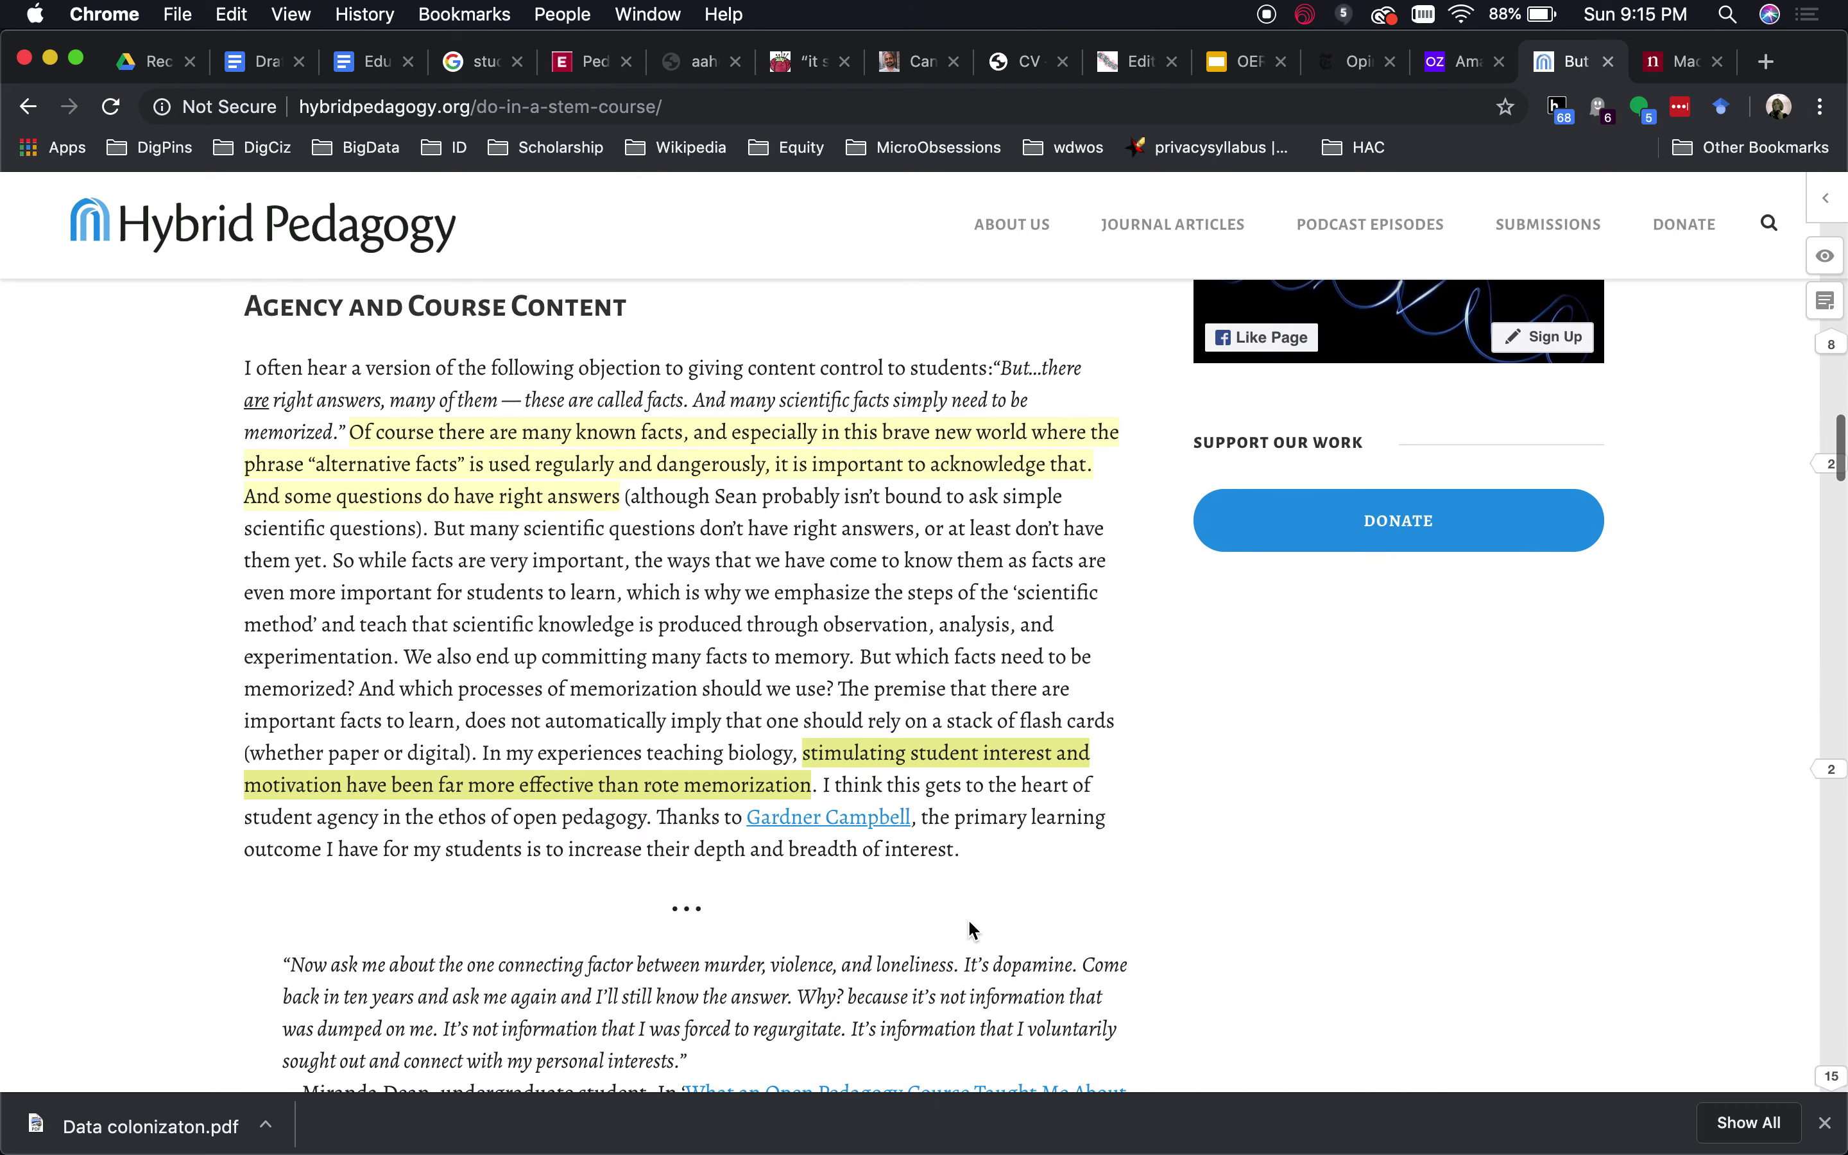
left_click(932, 752)
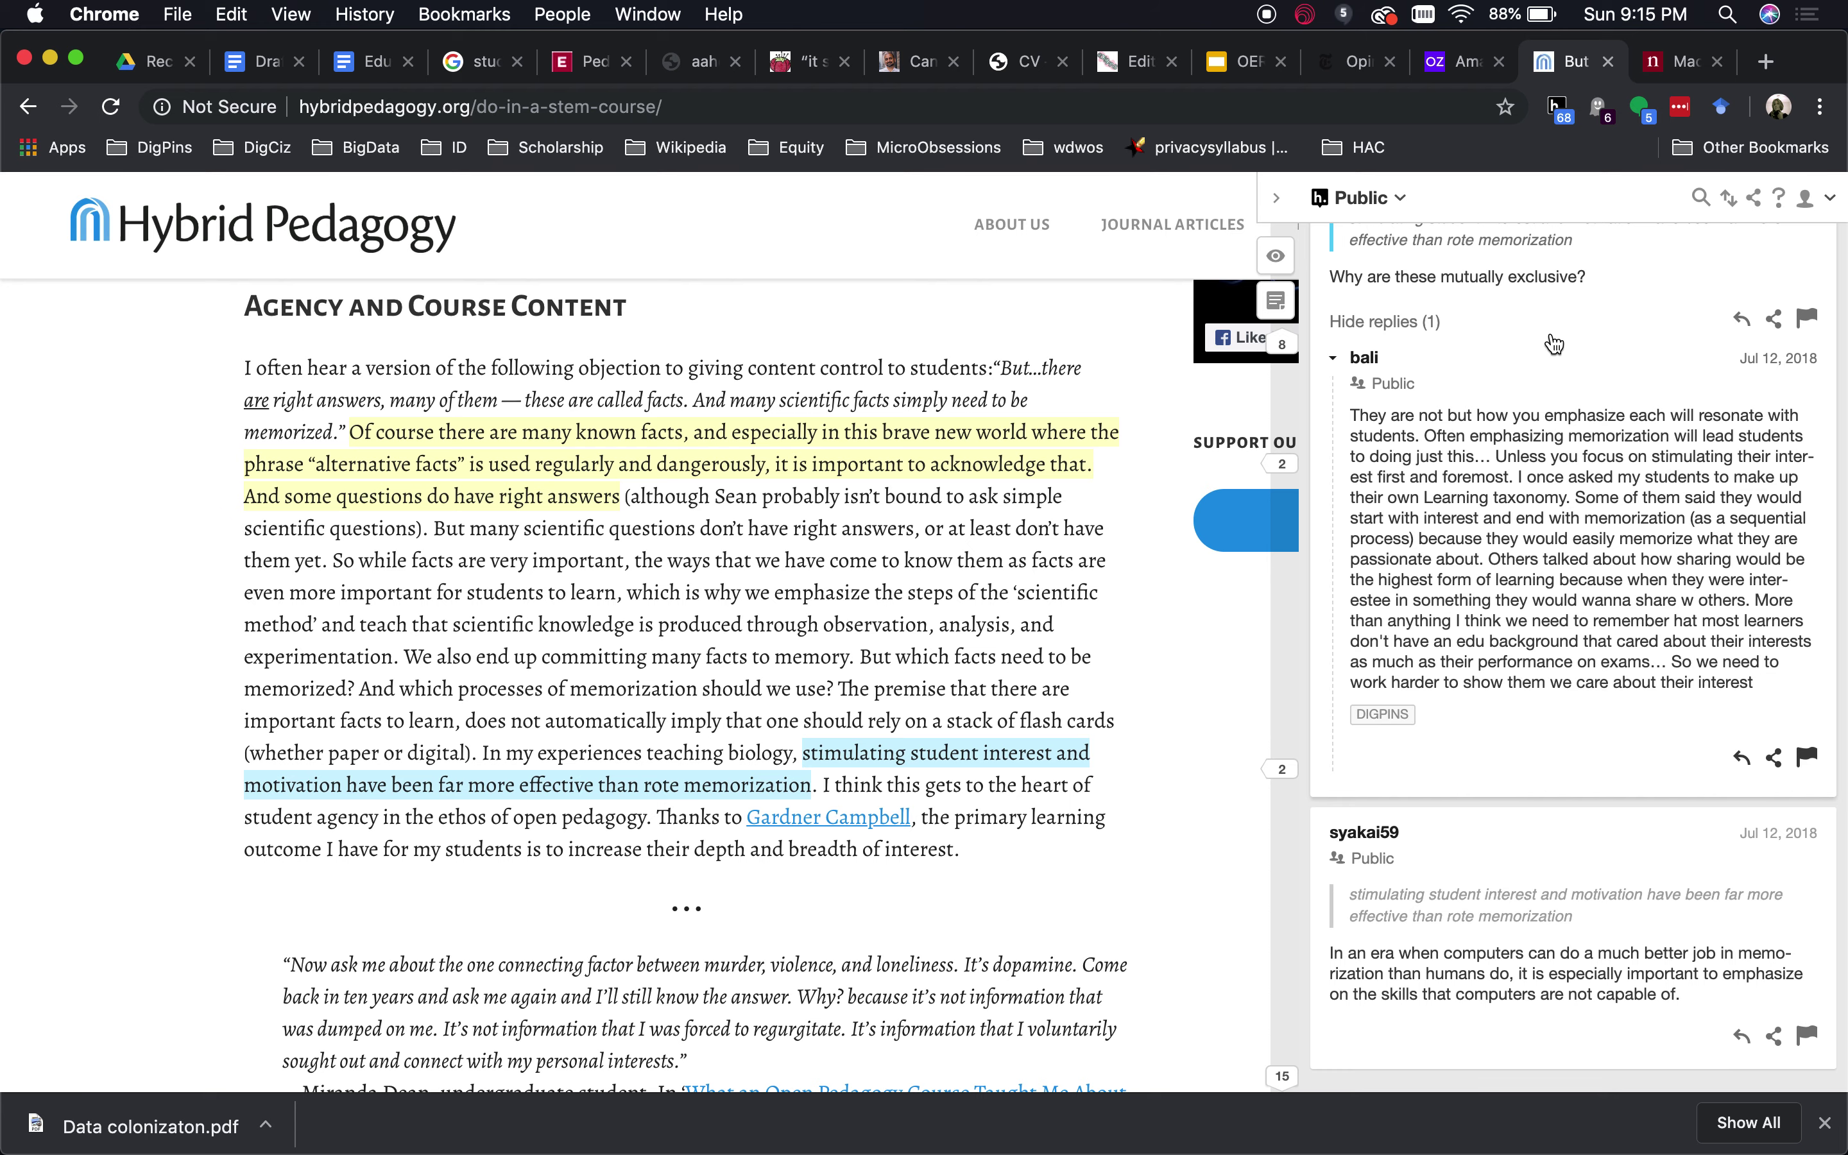
scroll(1551, 330, "up", 5)
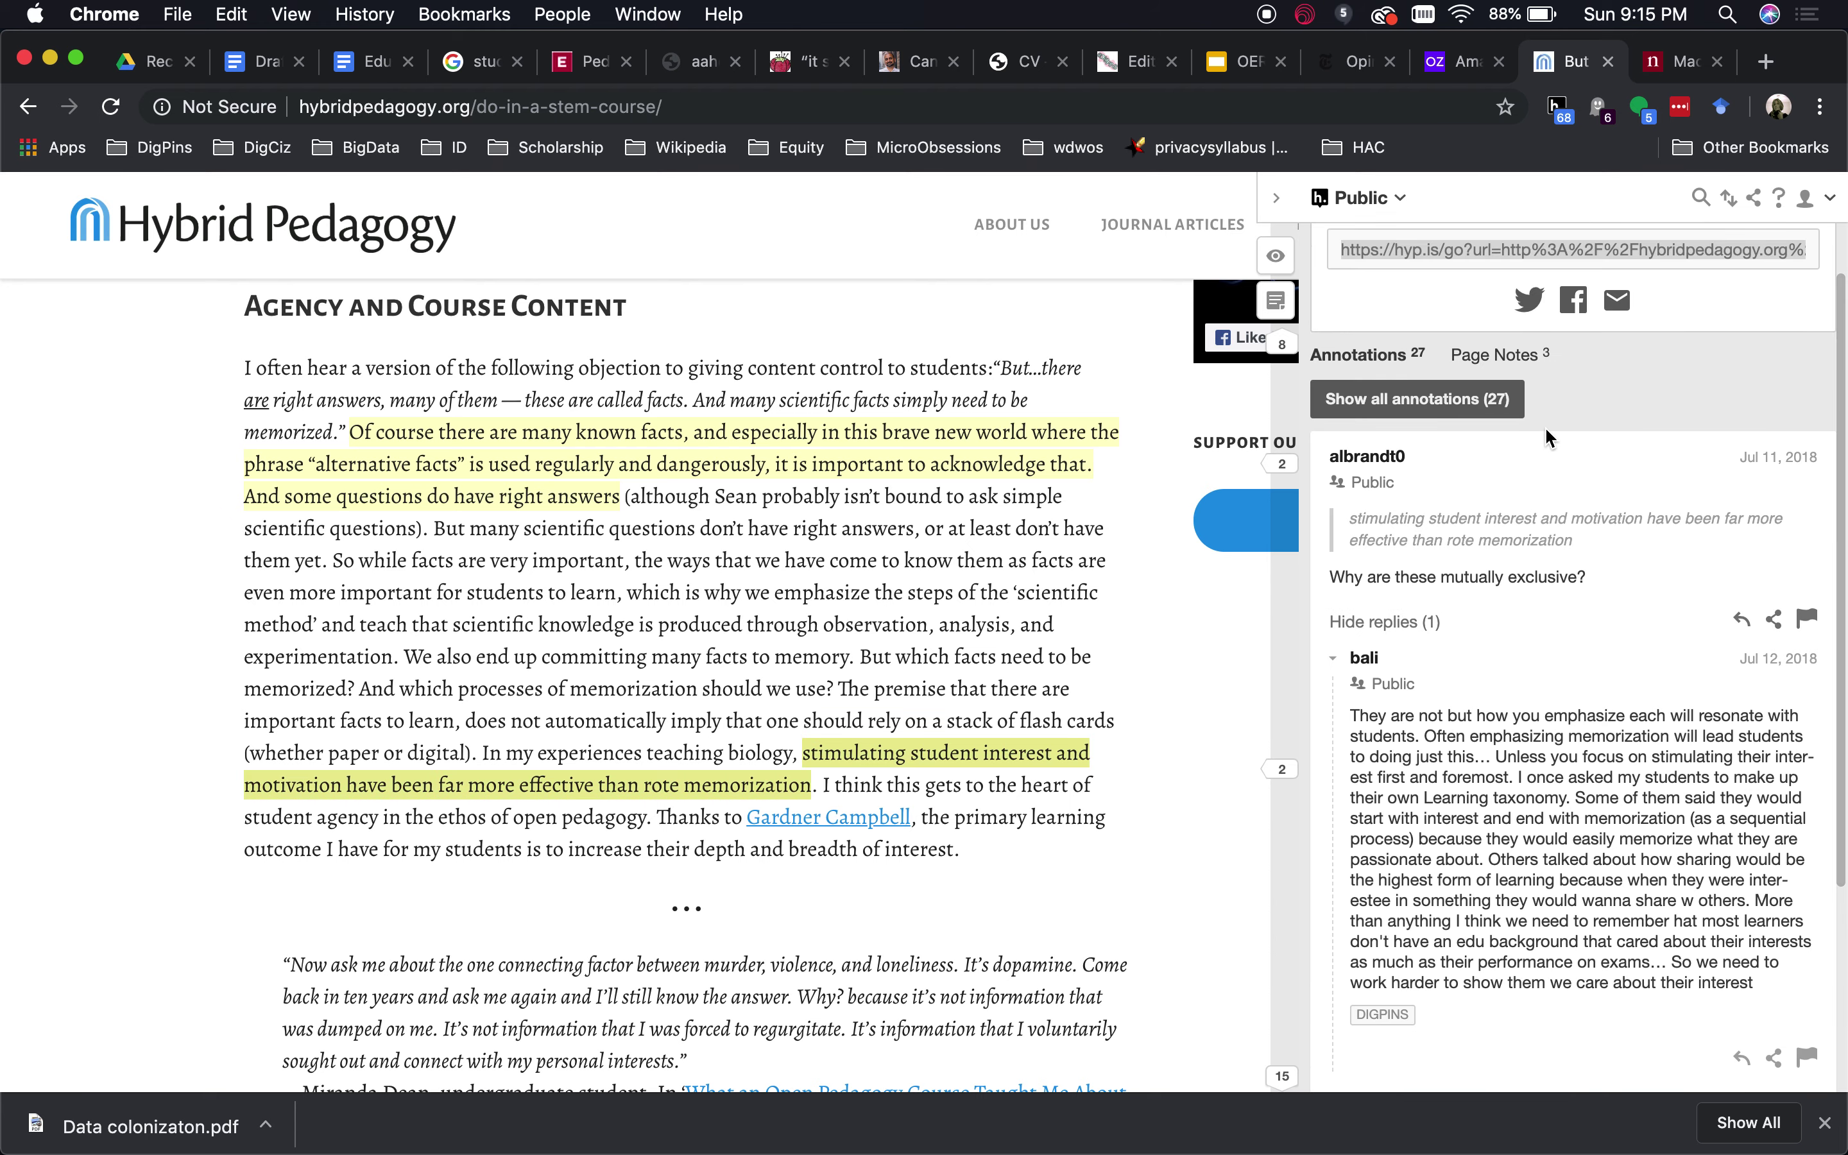
- Show all annotations again, jump to the passage of the "alternative facts" annotation, and browse the following annotations
left_click(1438, 410)
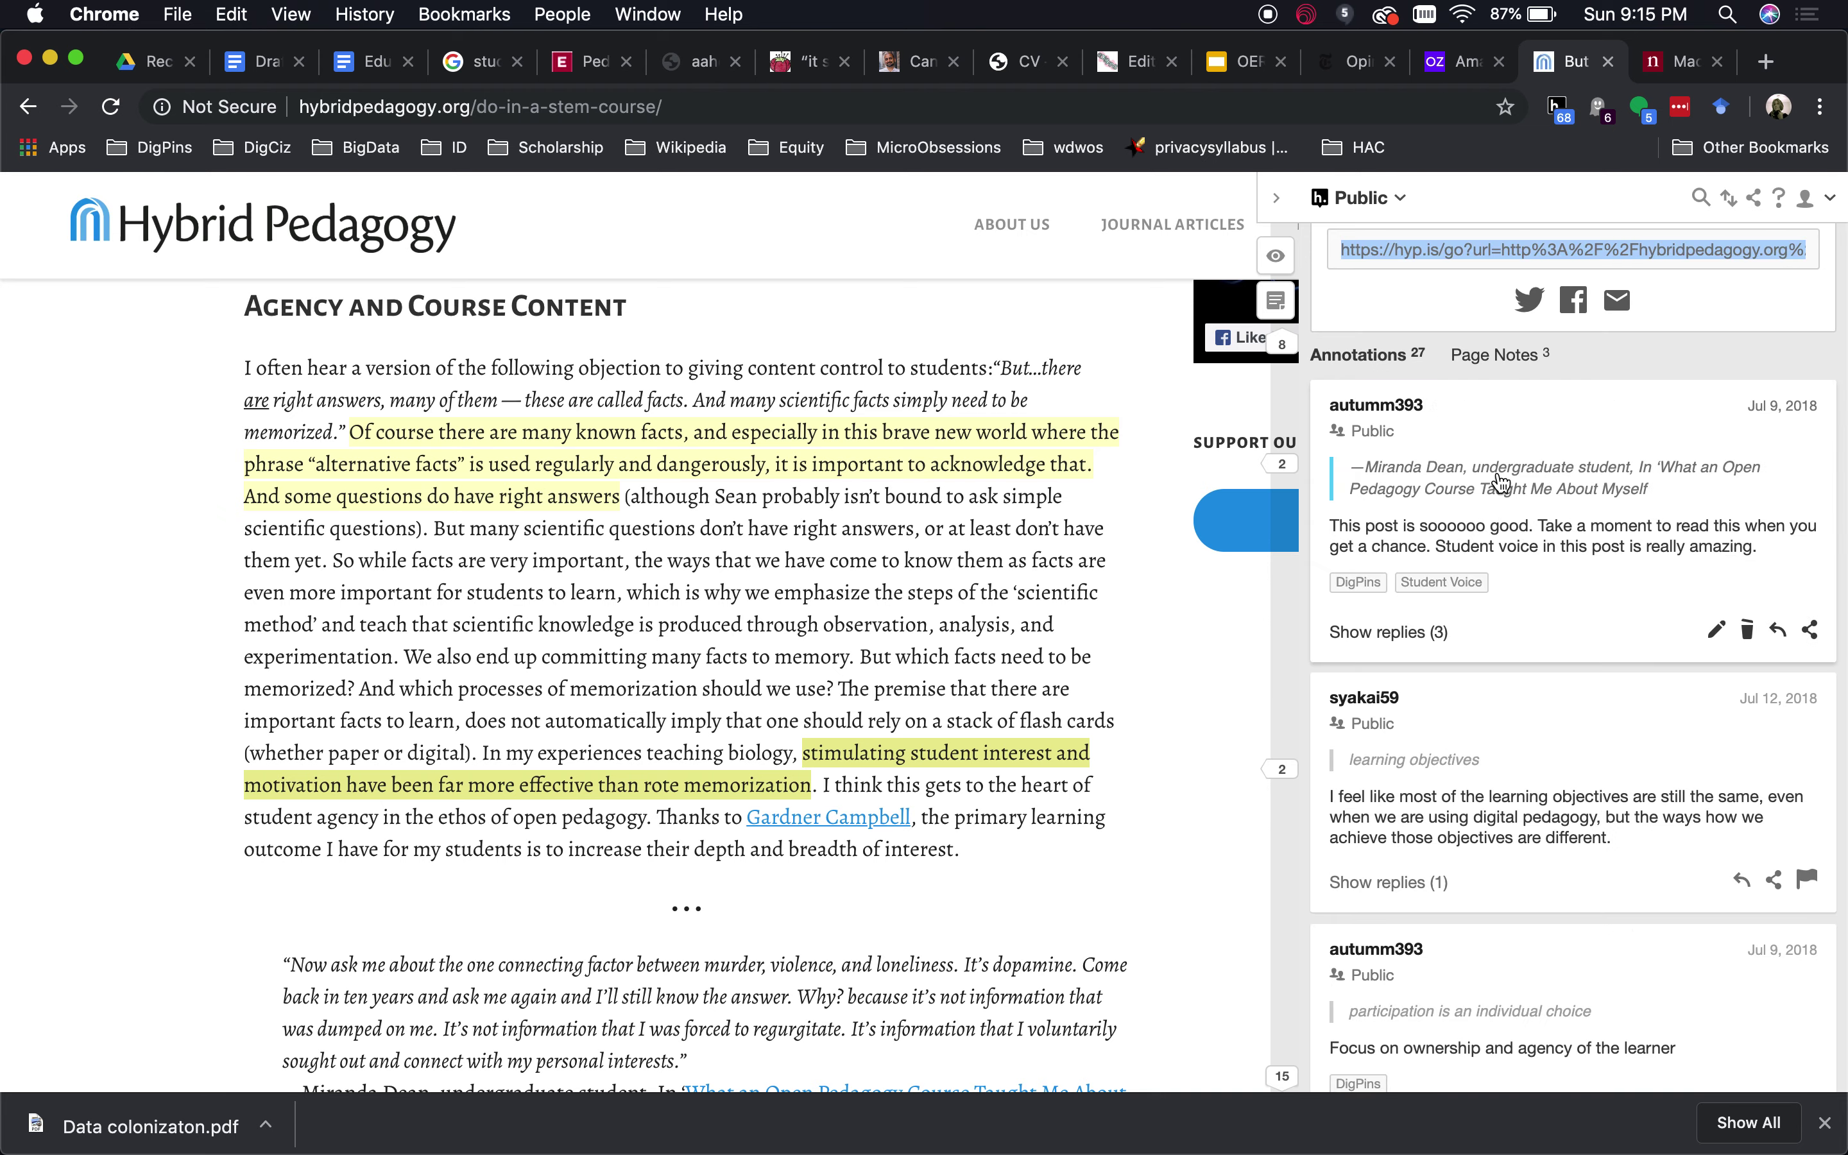
scroll(1556, 906, "down", 10)
scroll(1556, 906, "down", 5)
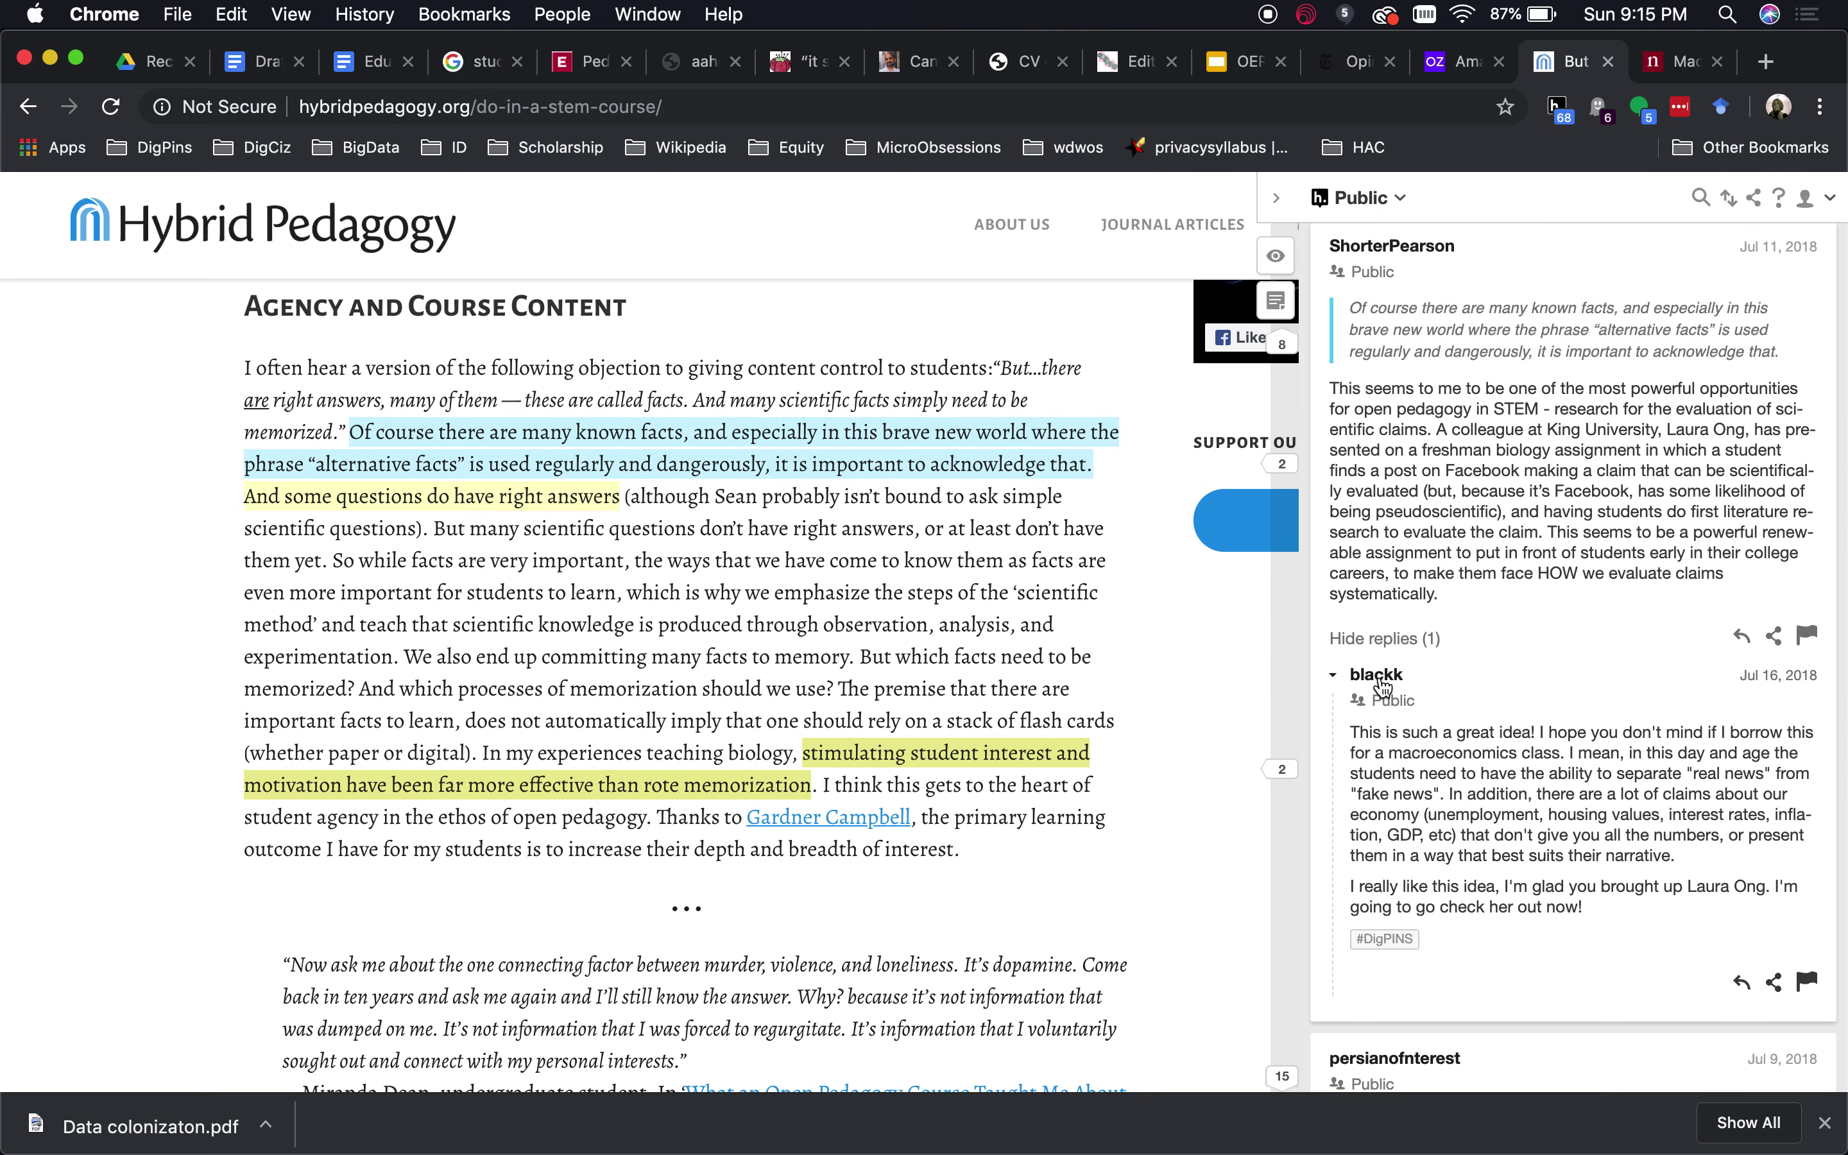
left_click(1483, 675)
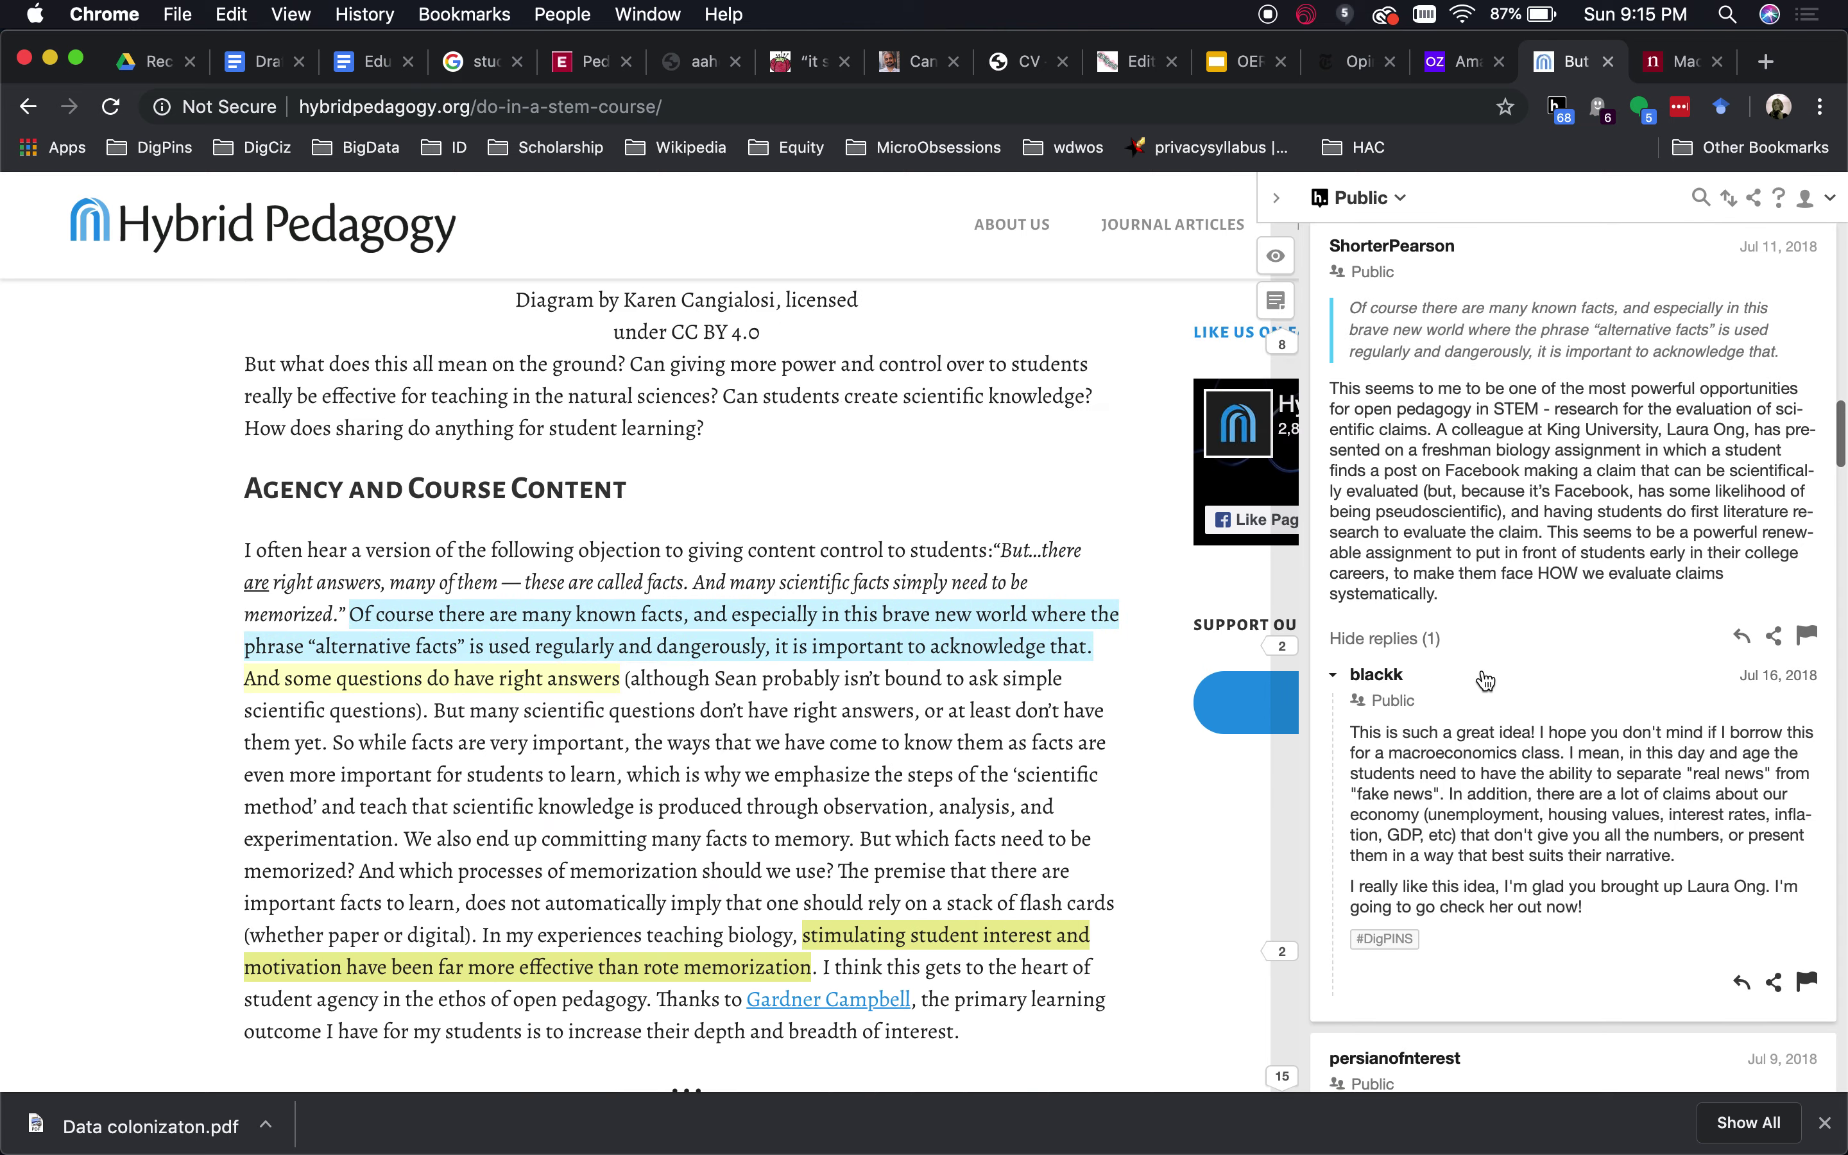
scroll(1505, 878, "down", 8)
scroll(1507, 886, "down", 10)
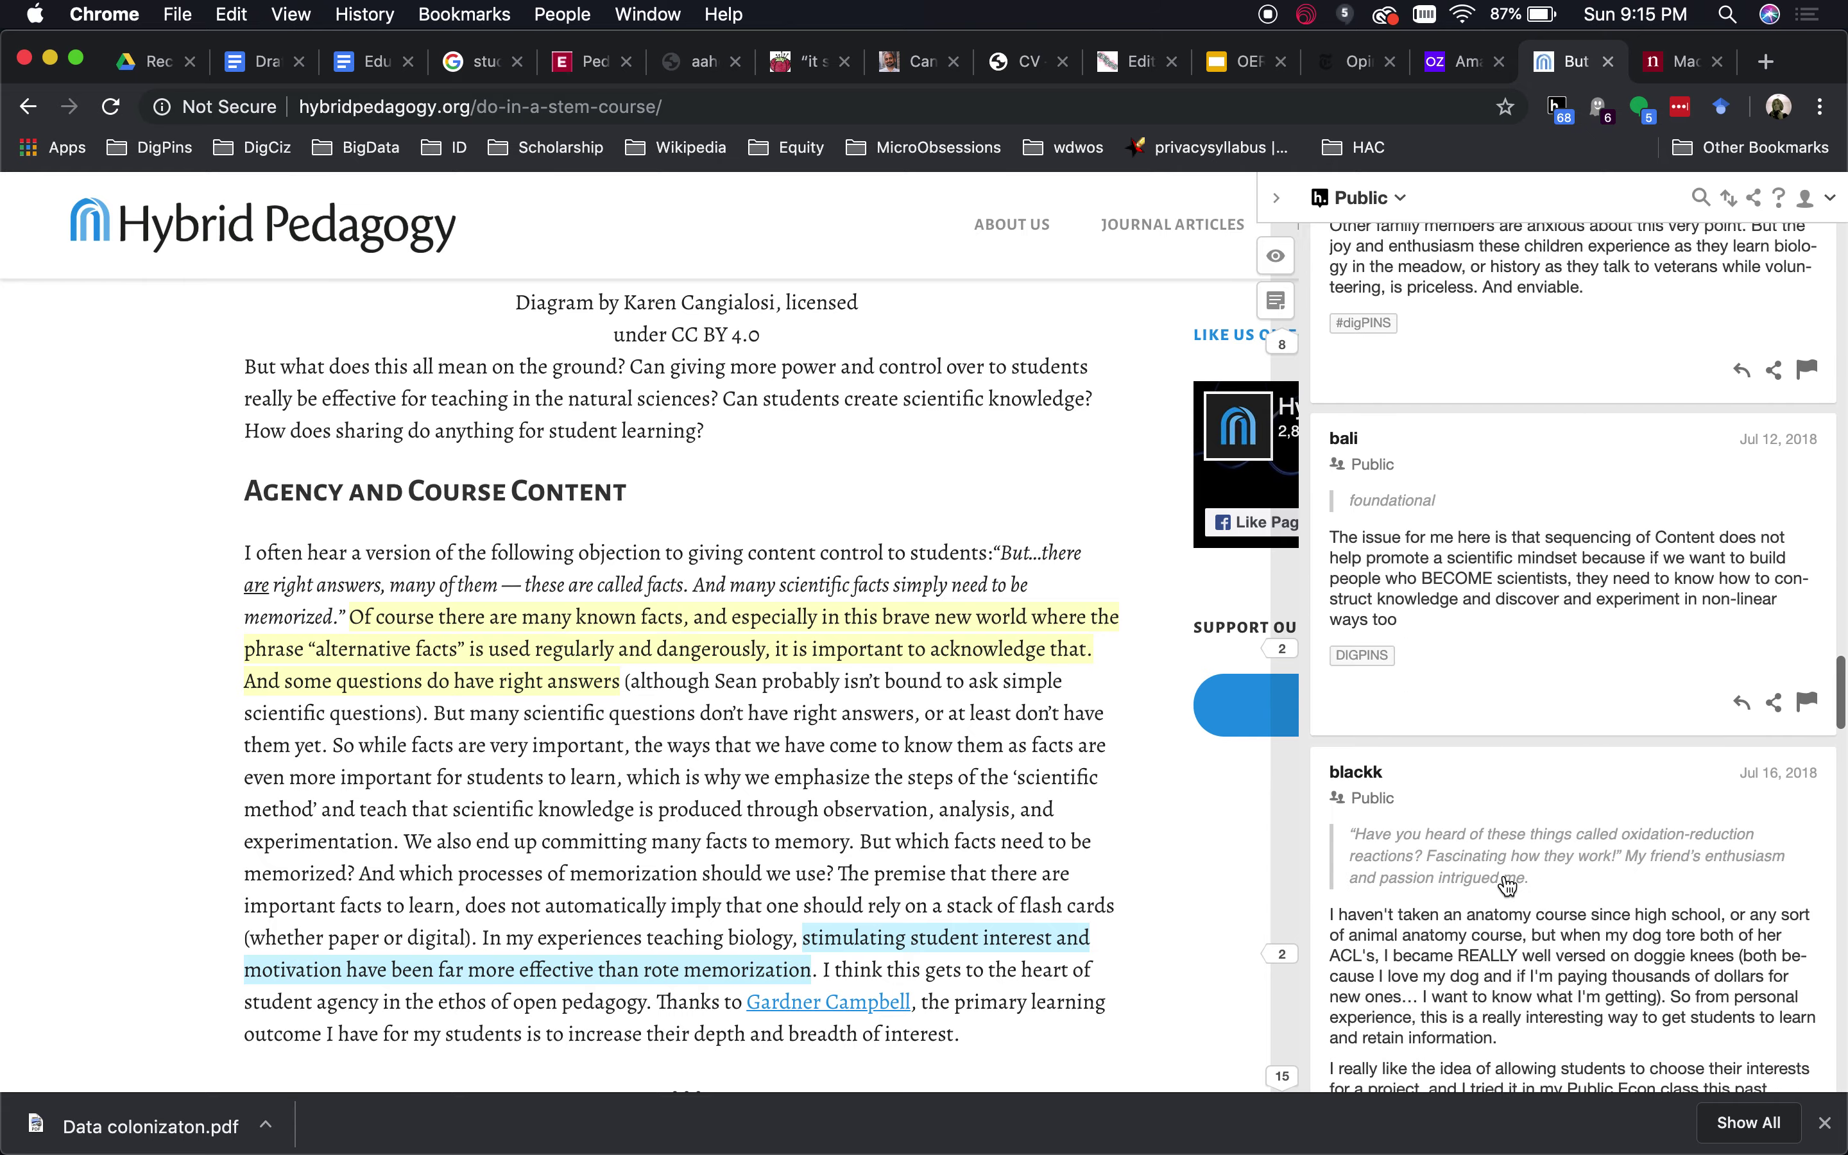
scroll(1519, 846, "down", 8)
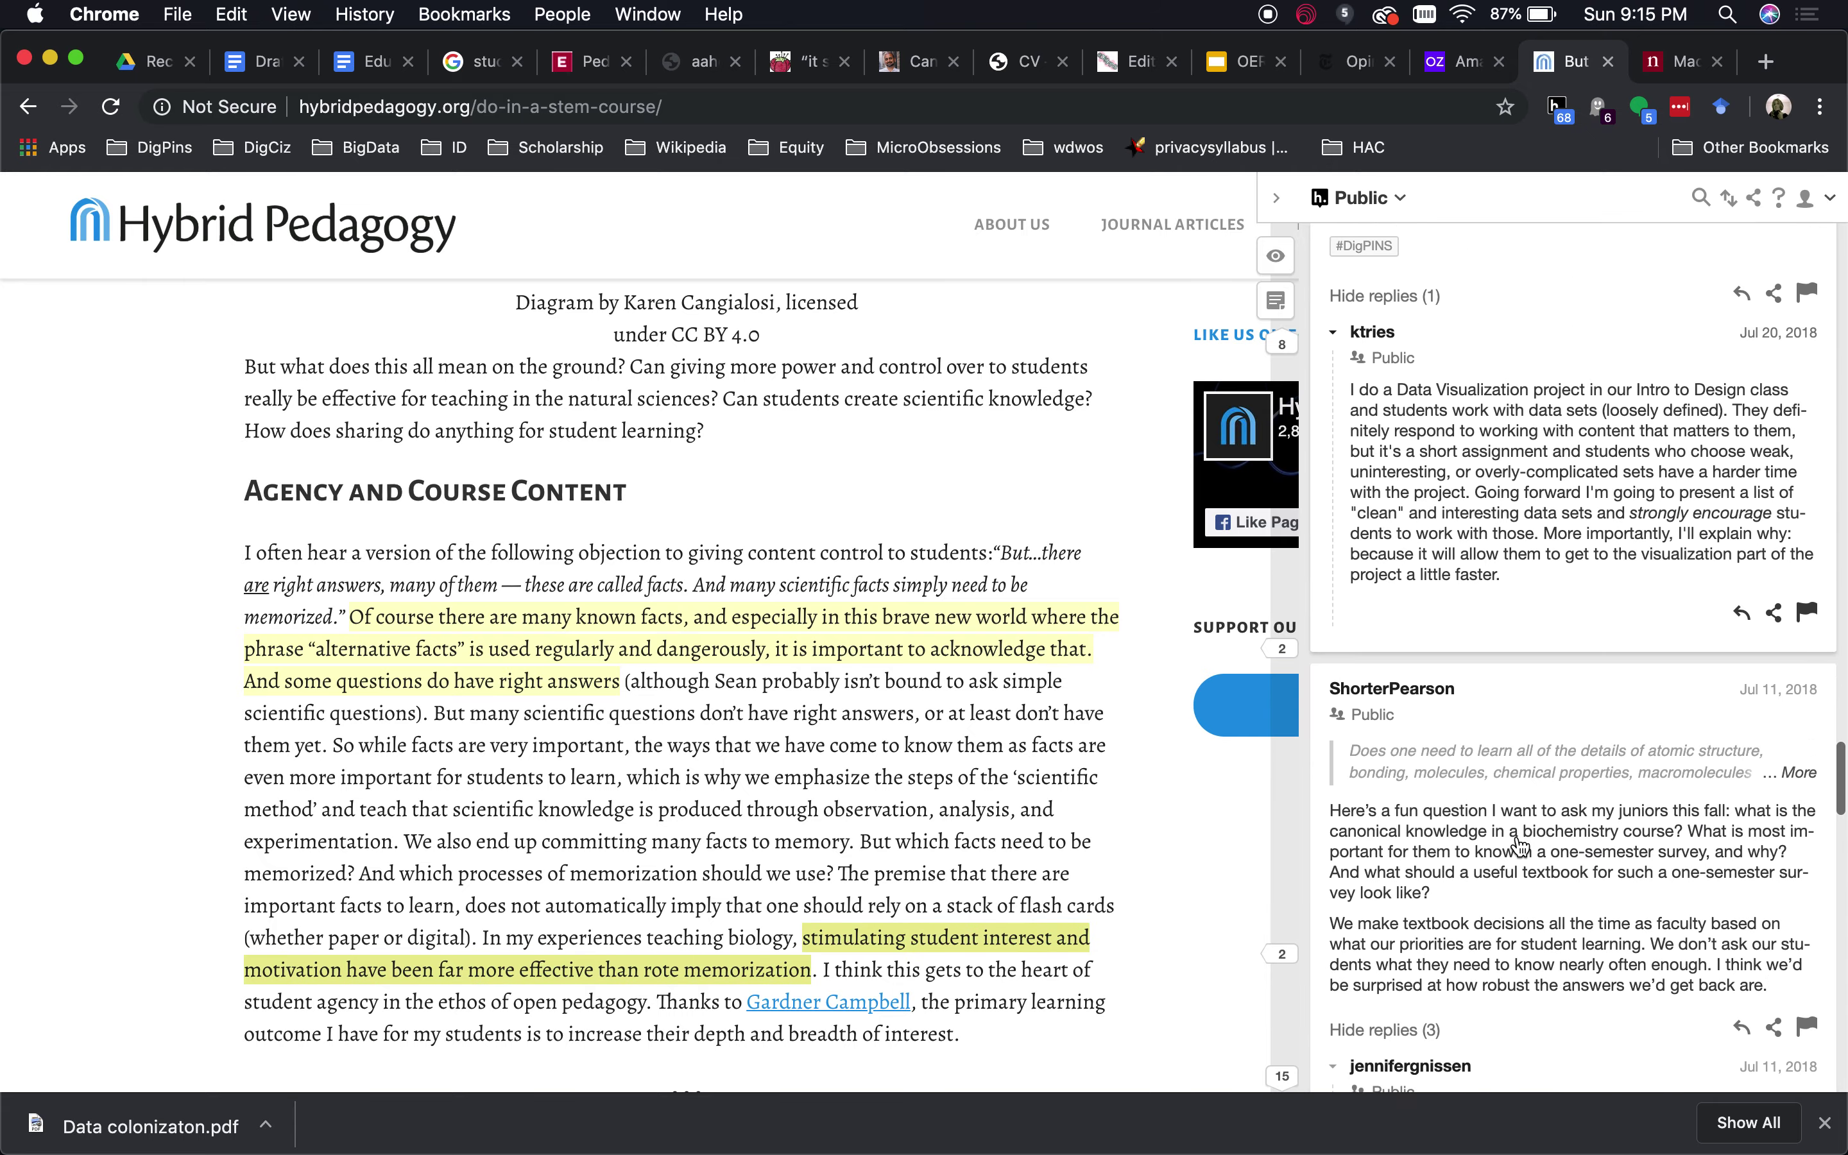
- Jump to the passage "Does one need to learn all of the details of atomic structure" and examine its annotation's reply thread
left_click(1475, 645)
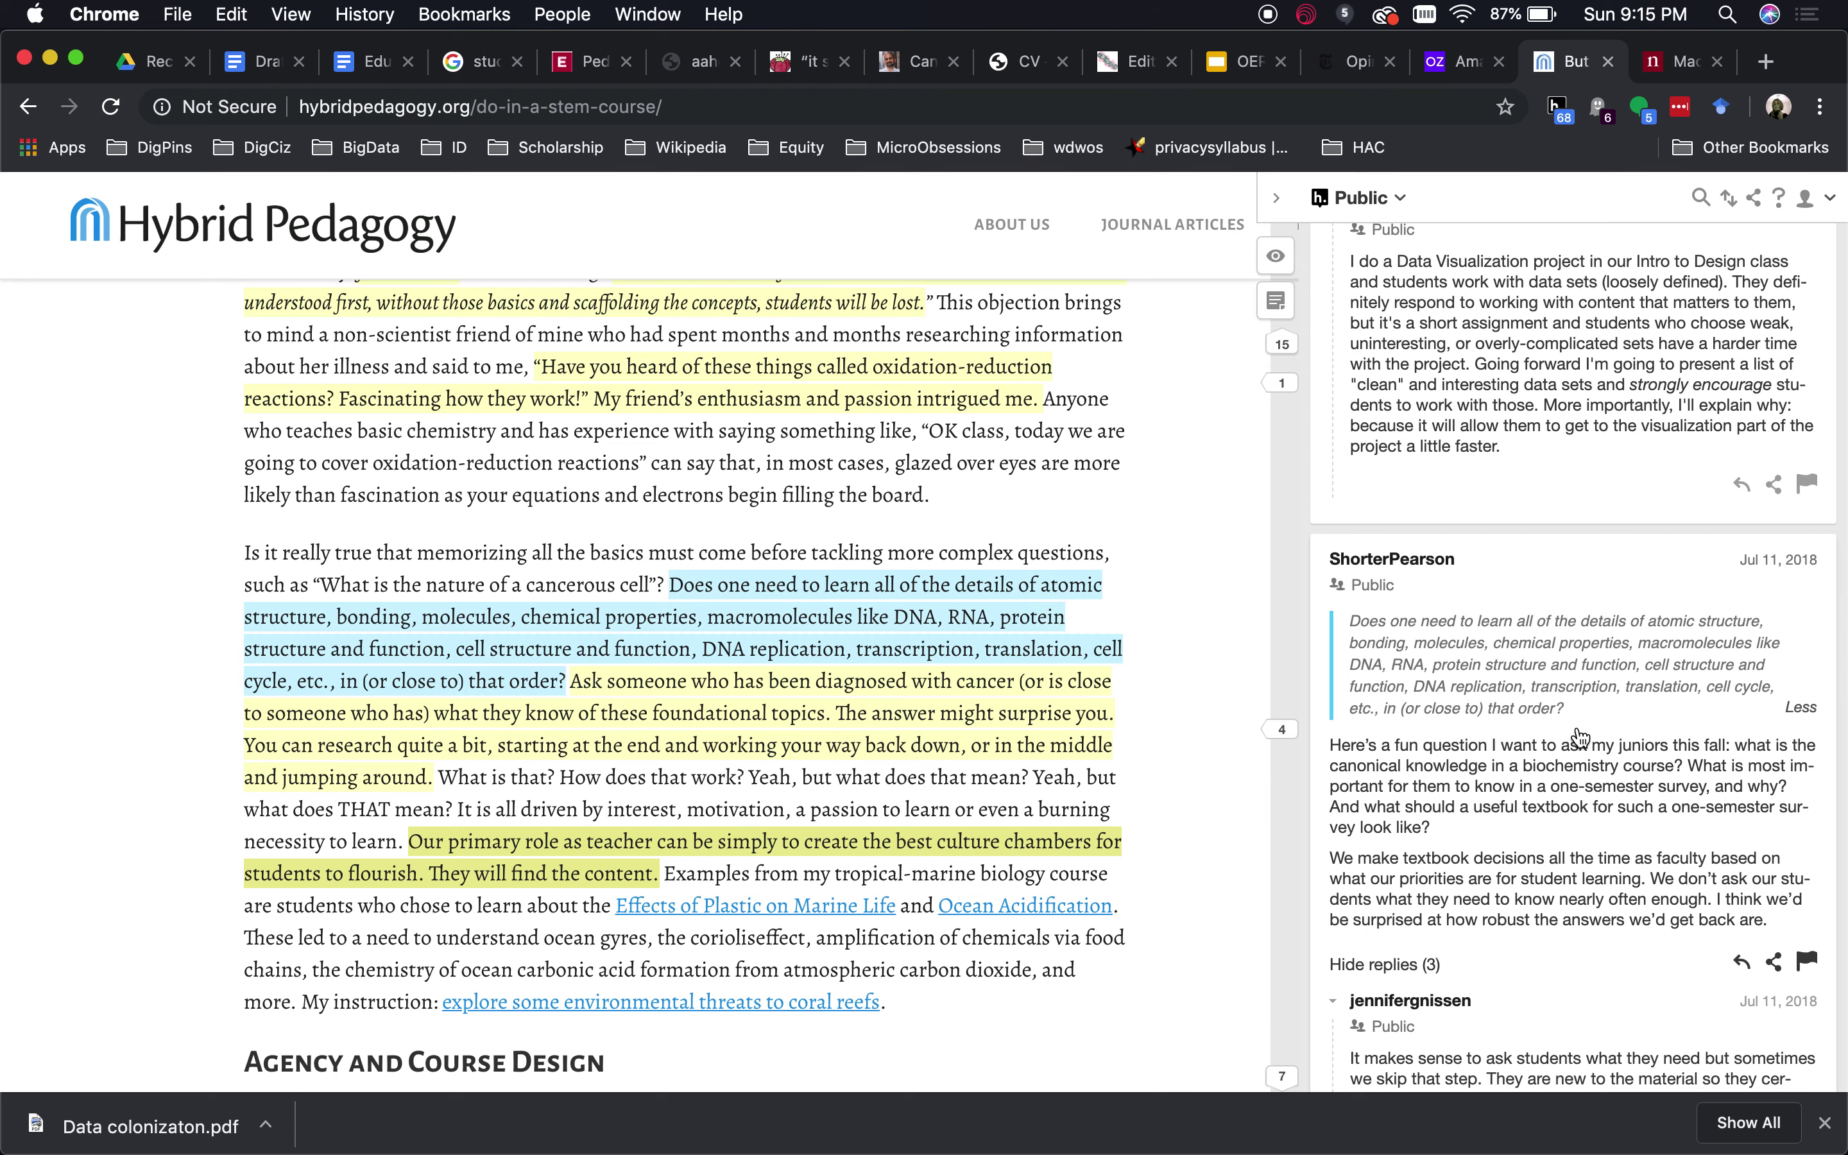
scroll(1578, 727, "down", 5)
scroll(1578, 727, "down", 2)
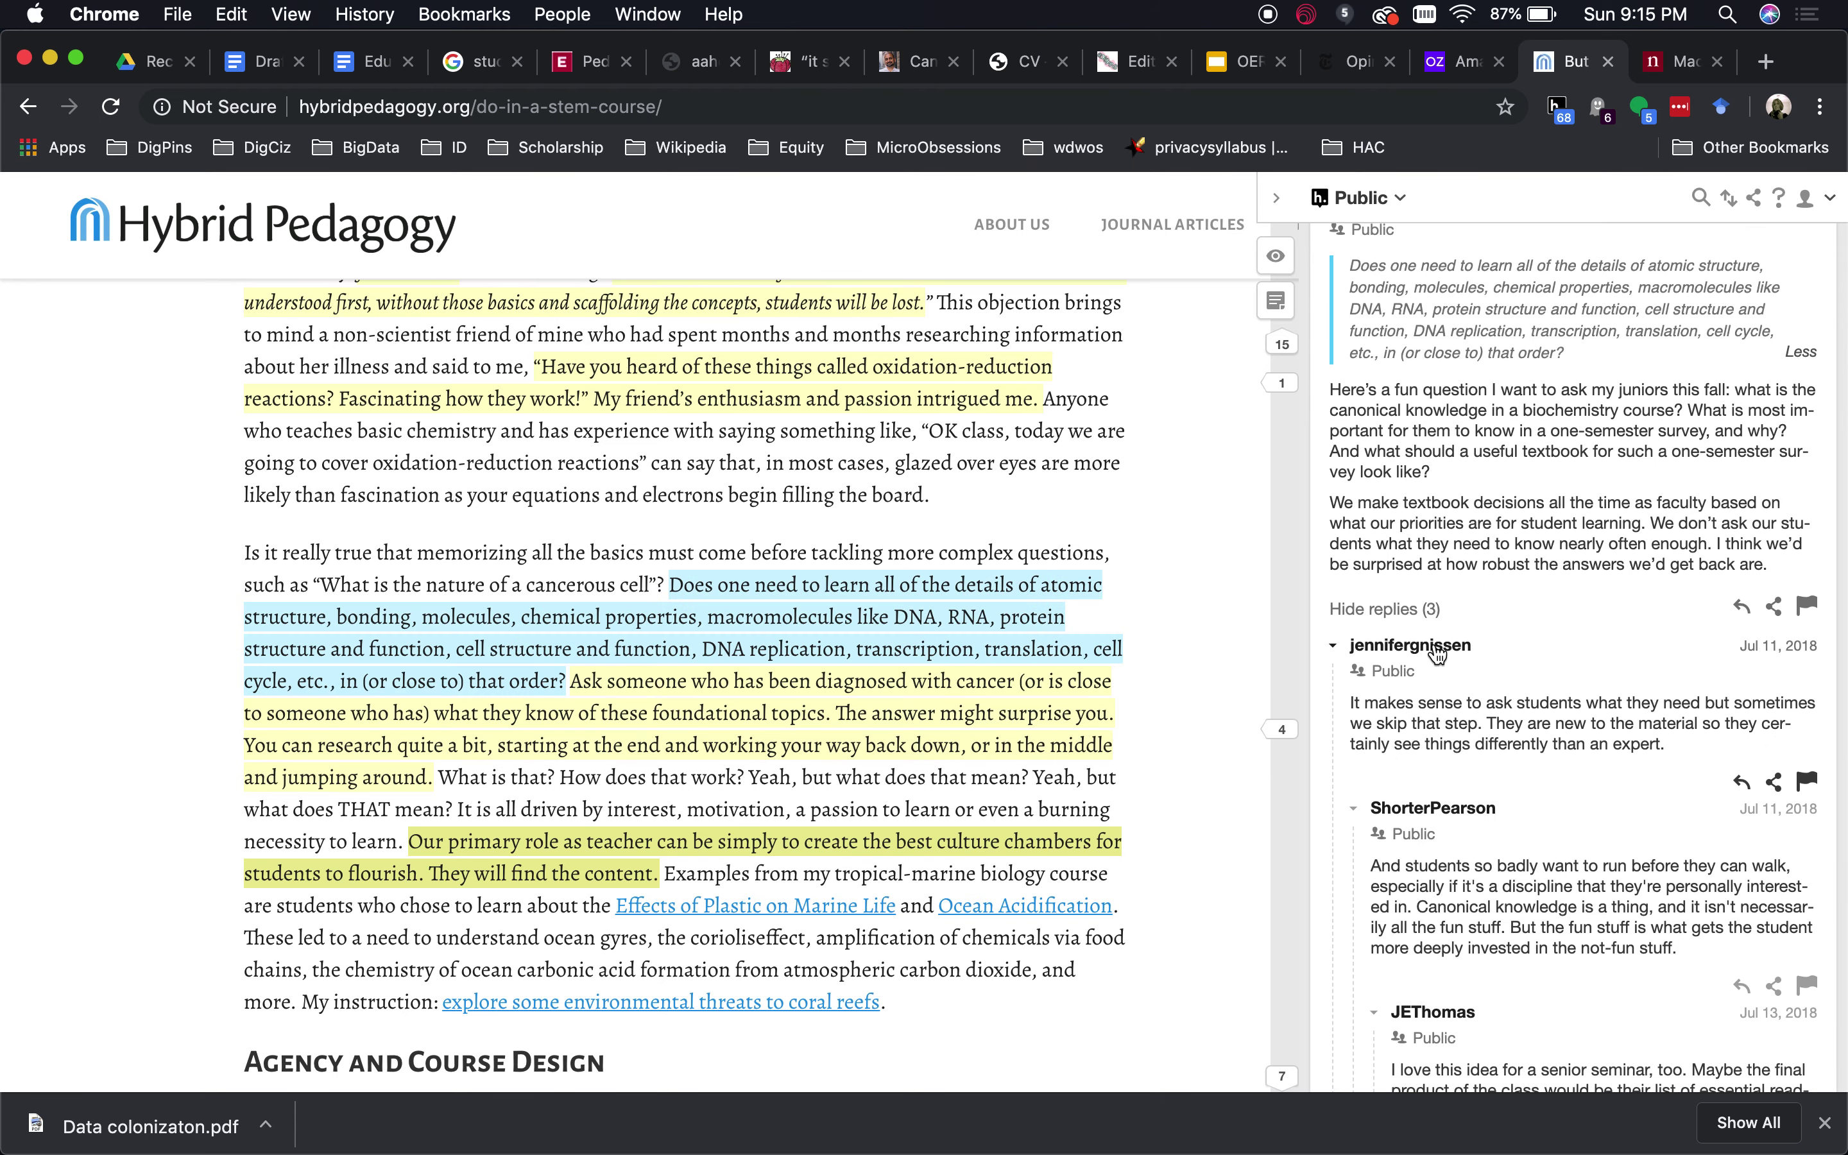
scroll(1585, 607, "down", 10)
scroll(1585, 607, "up", 8)
scroll(1585, 607, "up", 2)
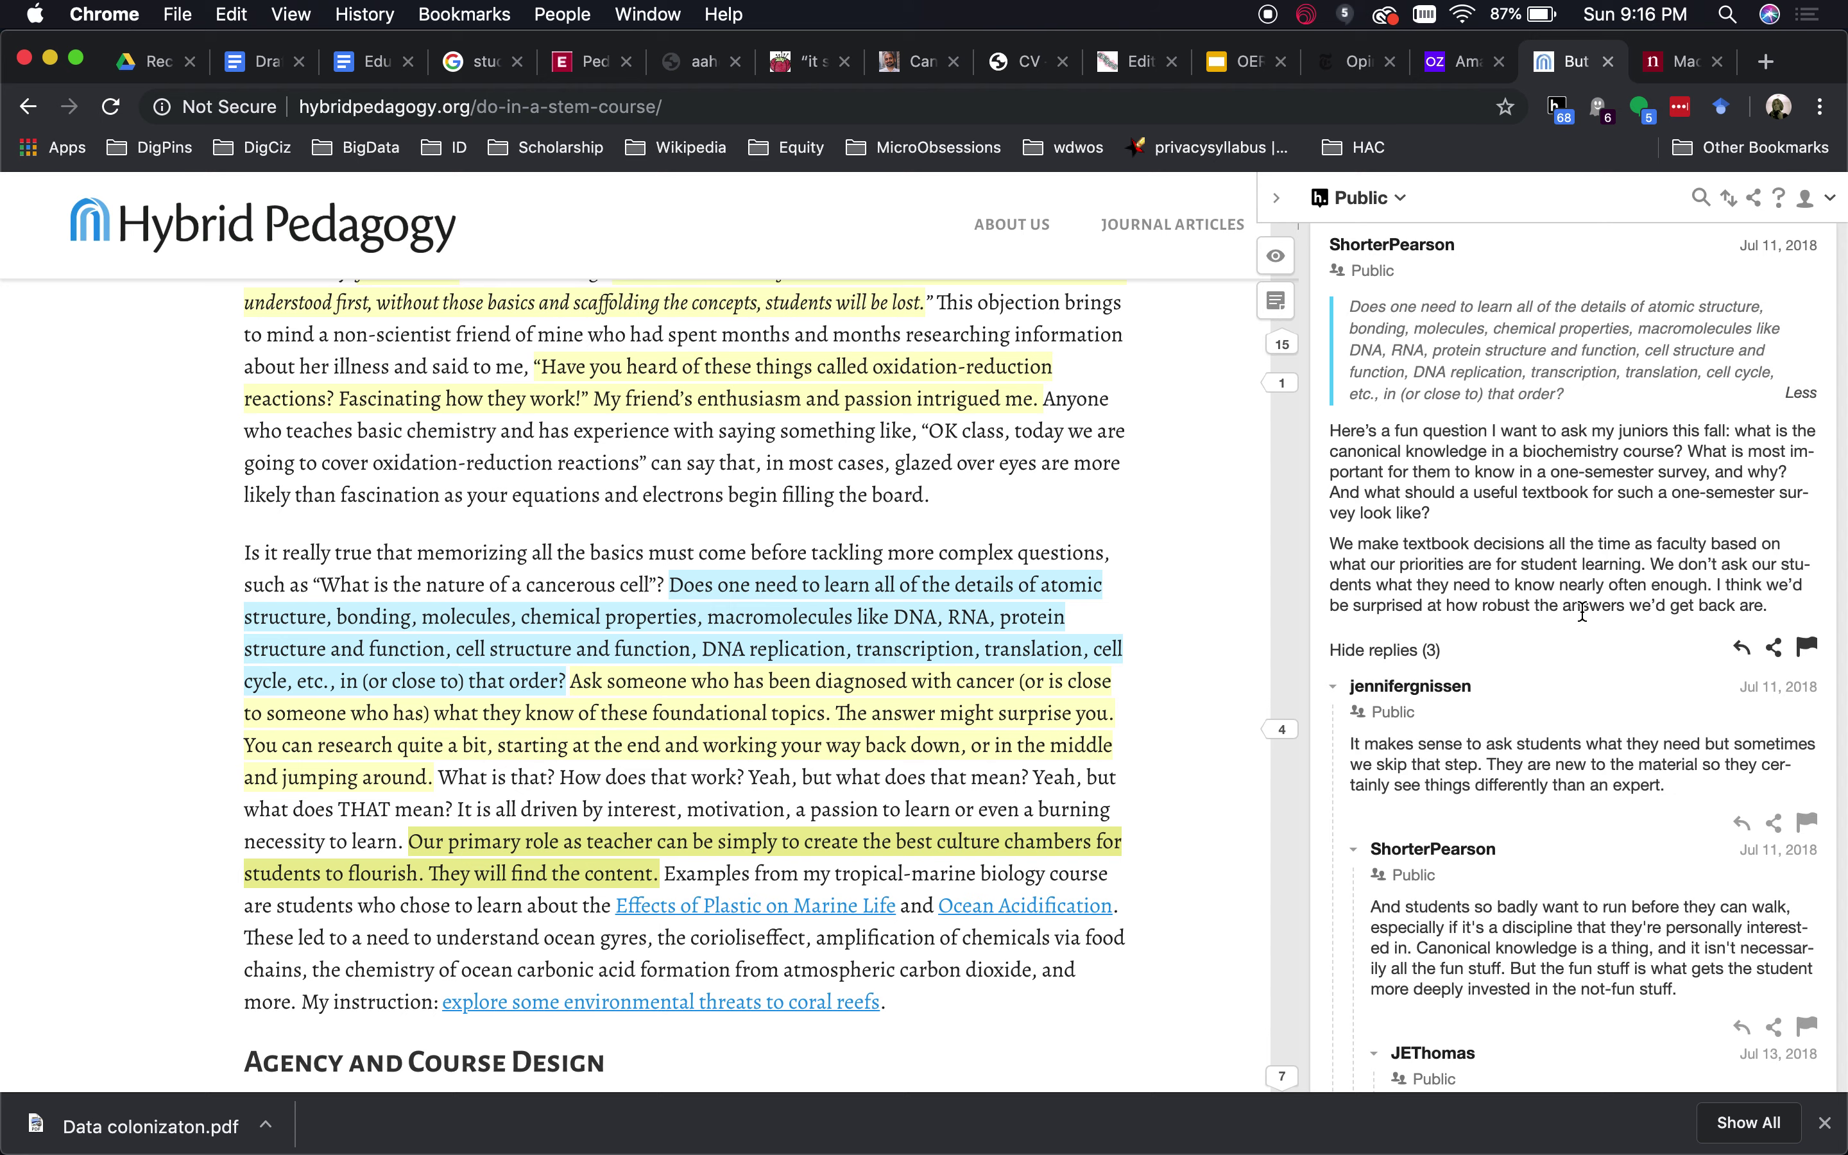
scroll(1583, 614, "down", 6)
scroll(1584, 619, "down", 8)
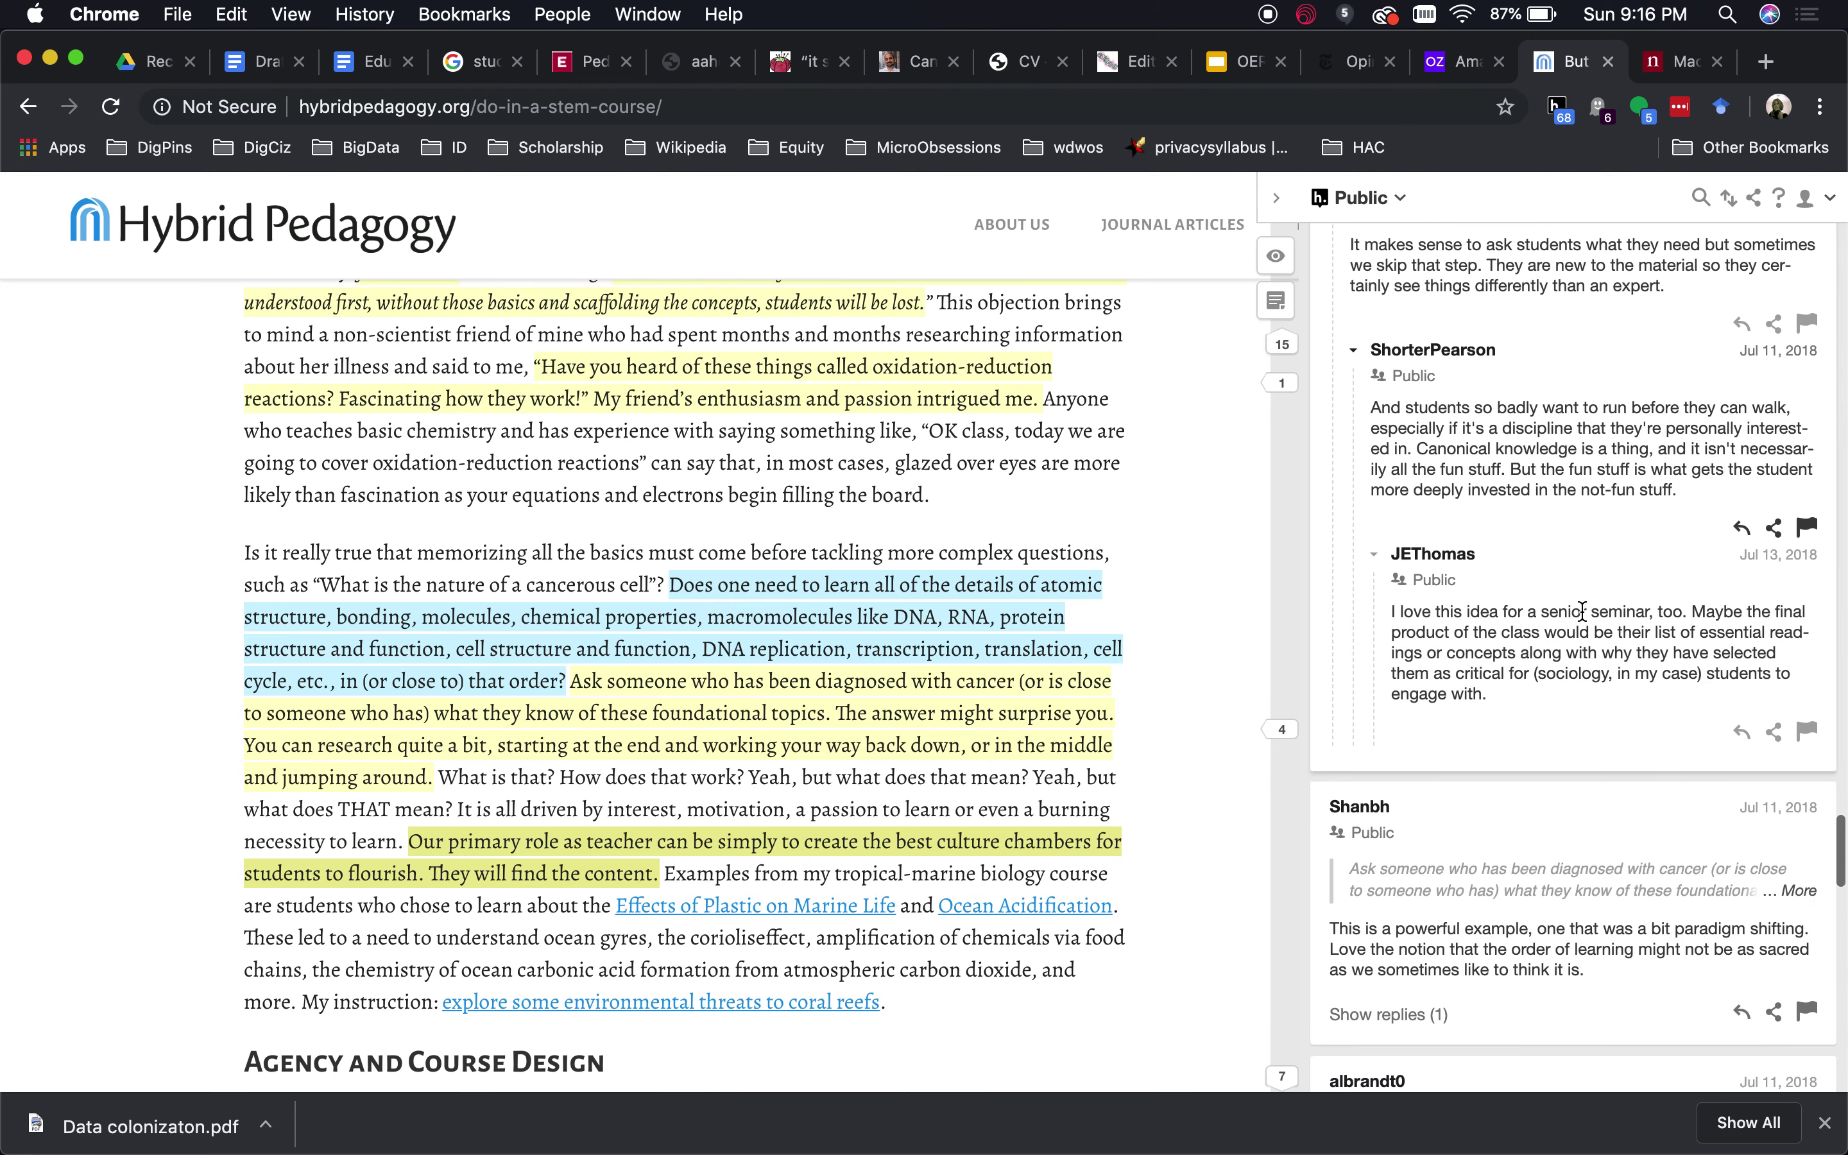
scroll(1583, 615, "up", 10)
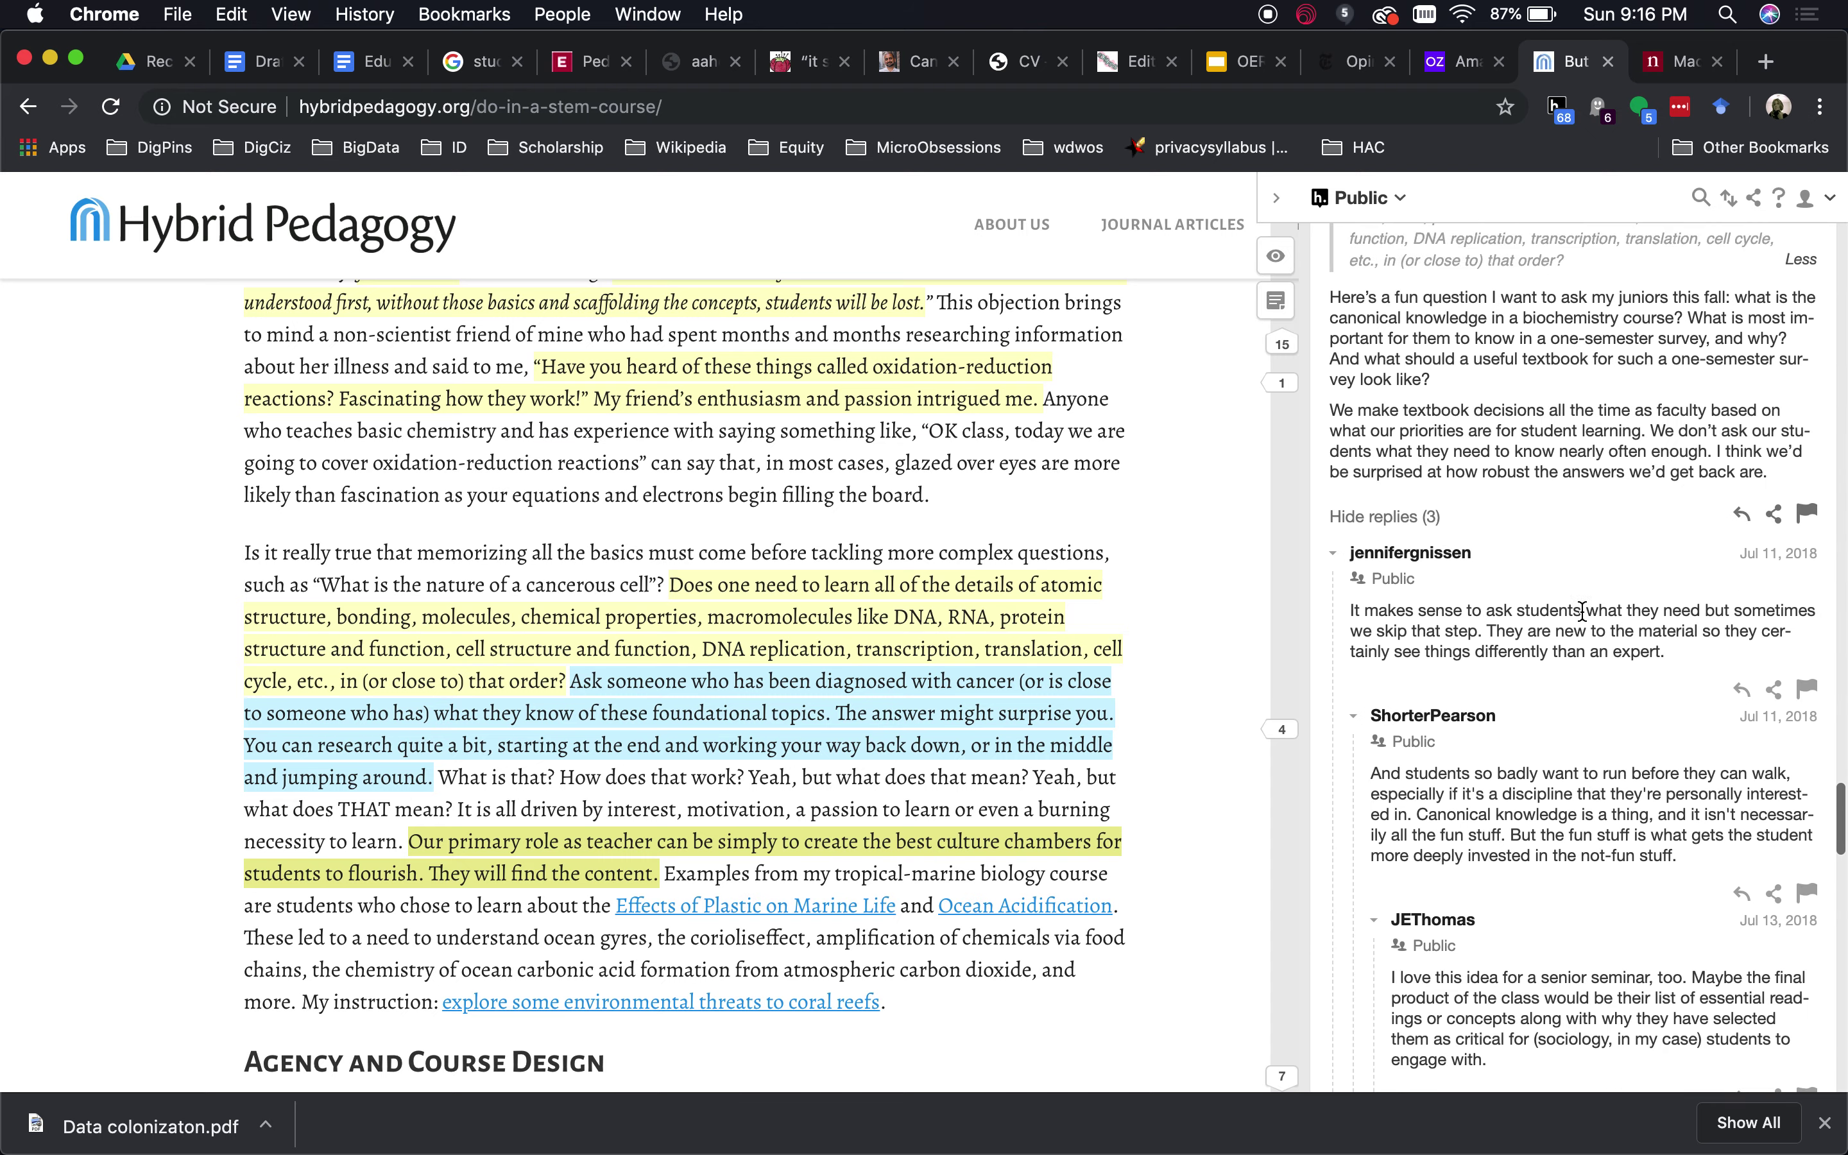
scroll(1583, 611, "down", 10)
scroll(1596, 458, "up", 6)
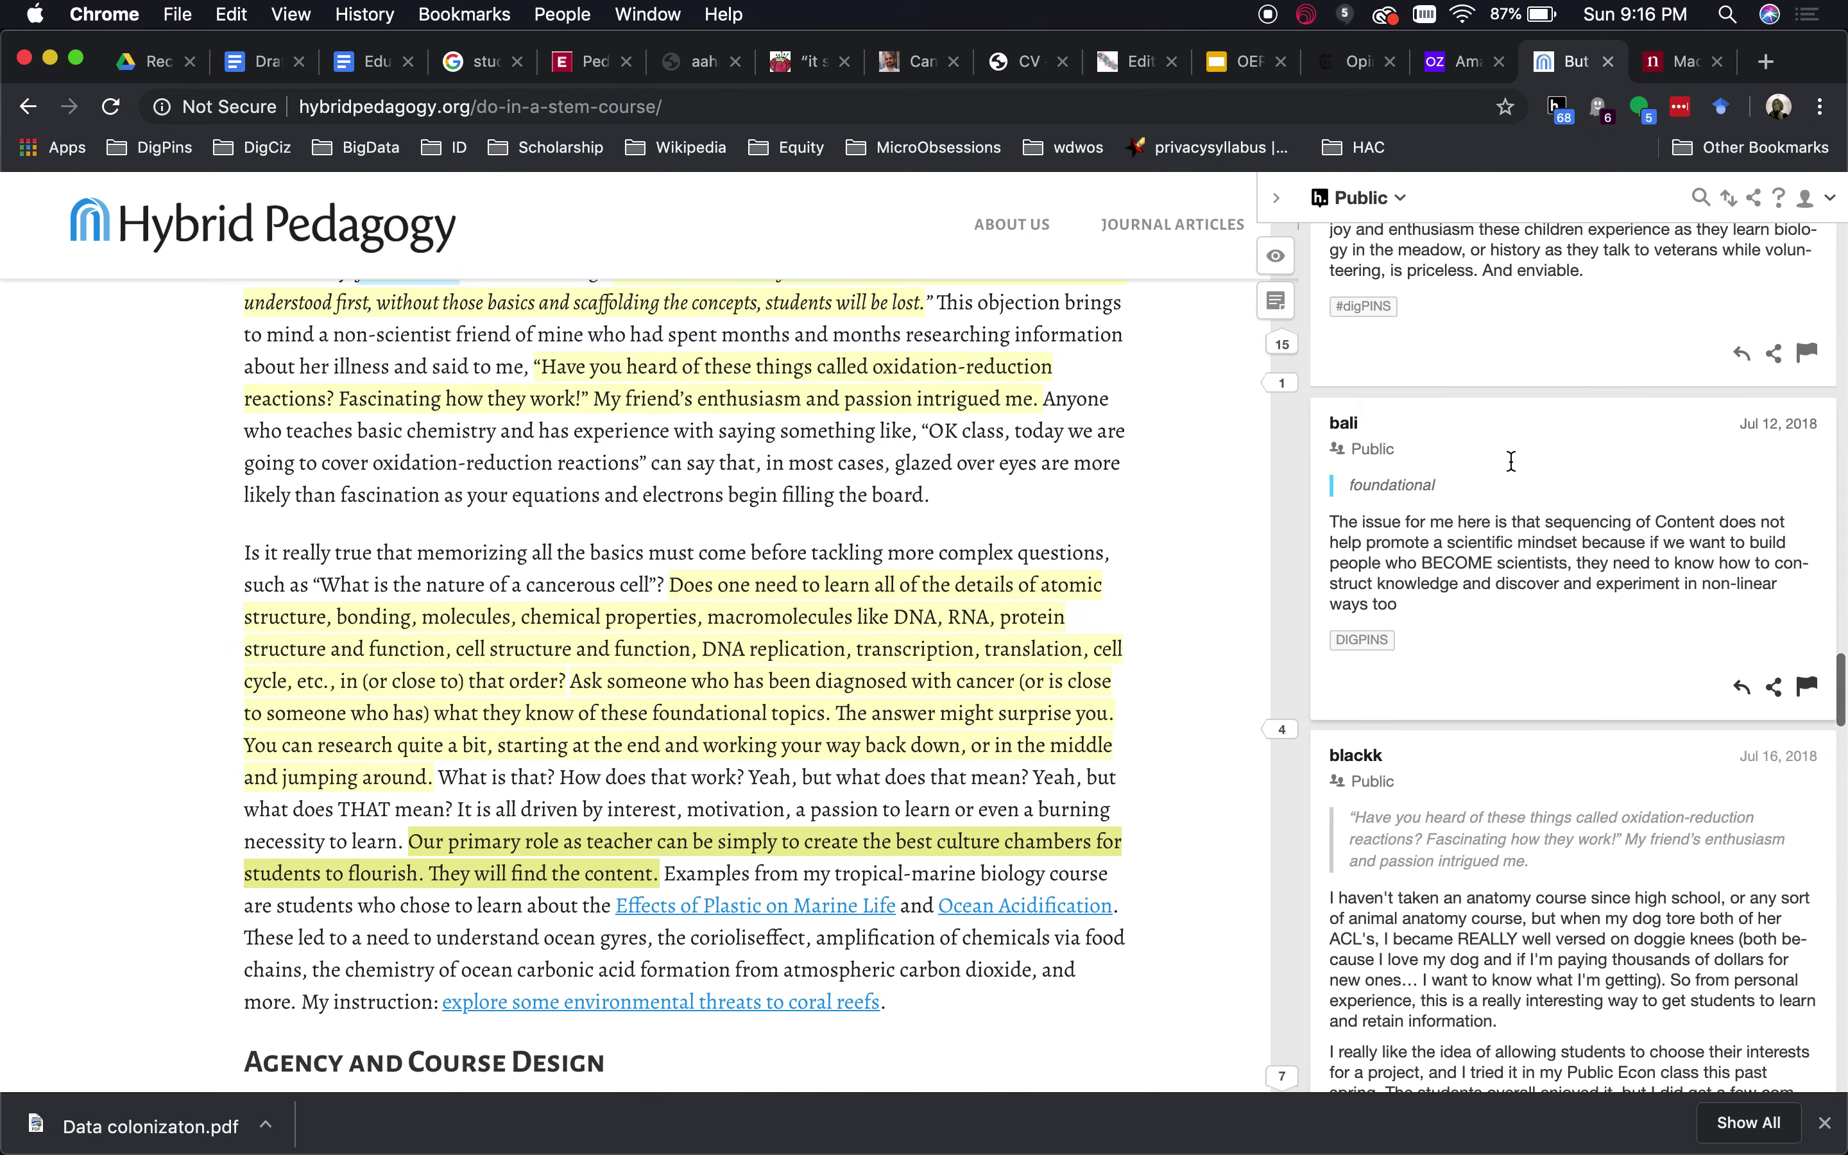
- Switch to the Nature article "Machine behaviour" and review its annotations down to the one with an embedded video
left_click(1678, 70)
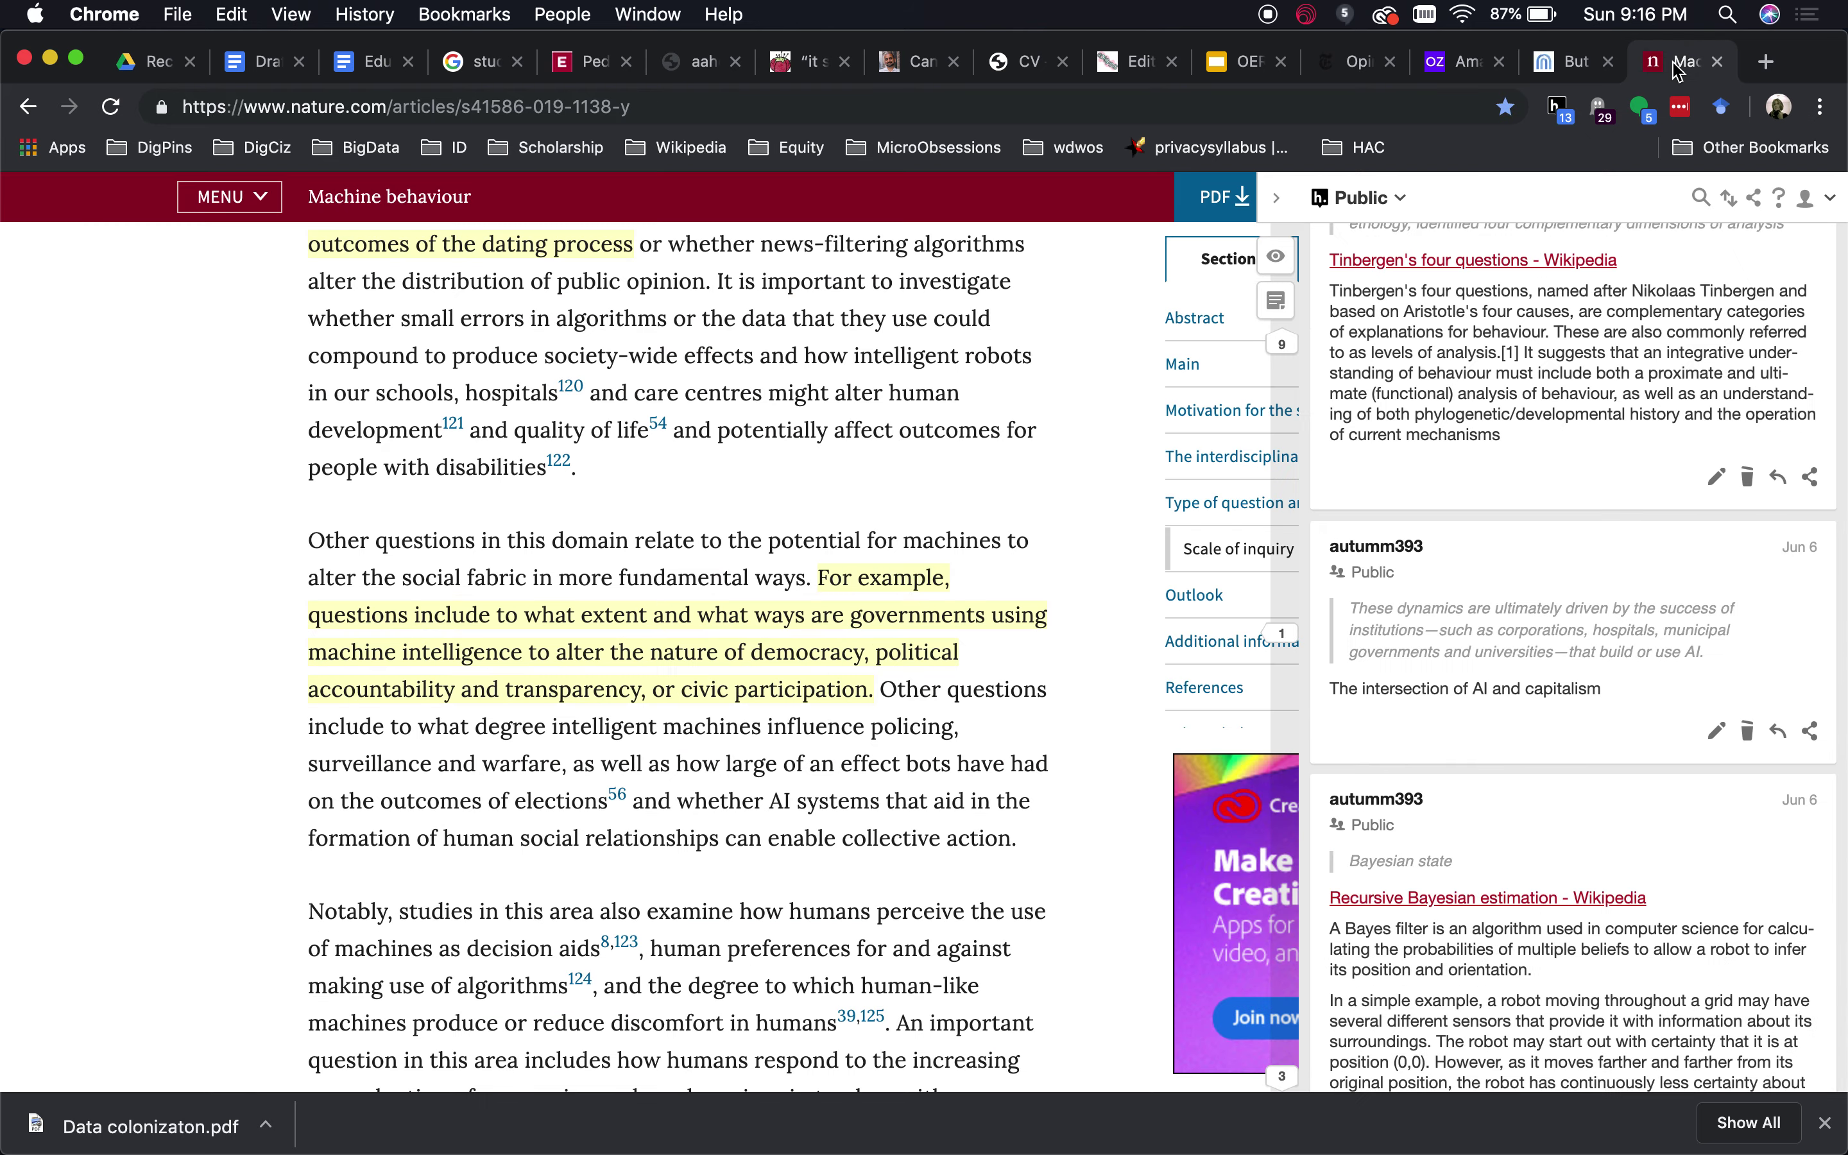
scroll(1551, 534, "up", 6)
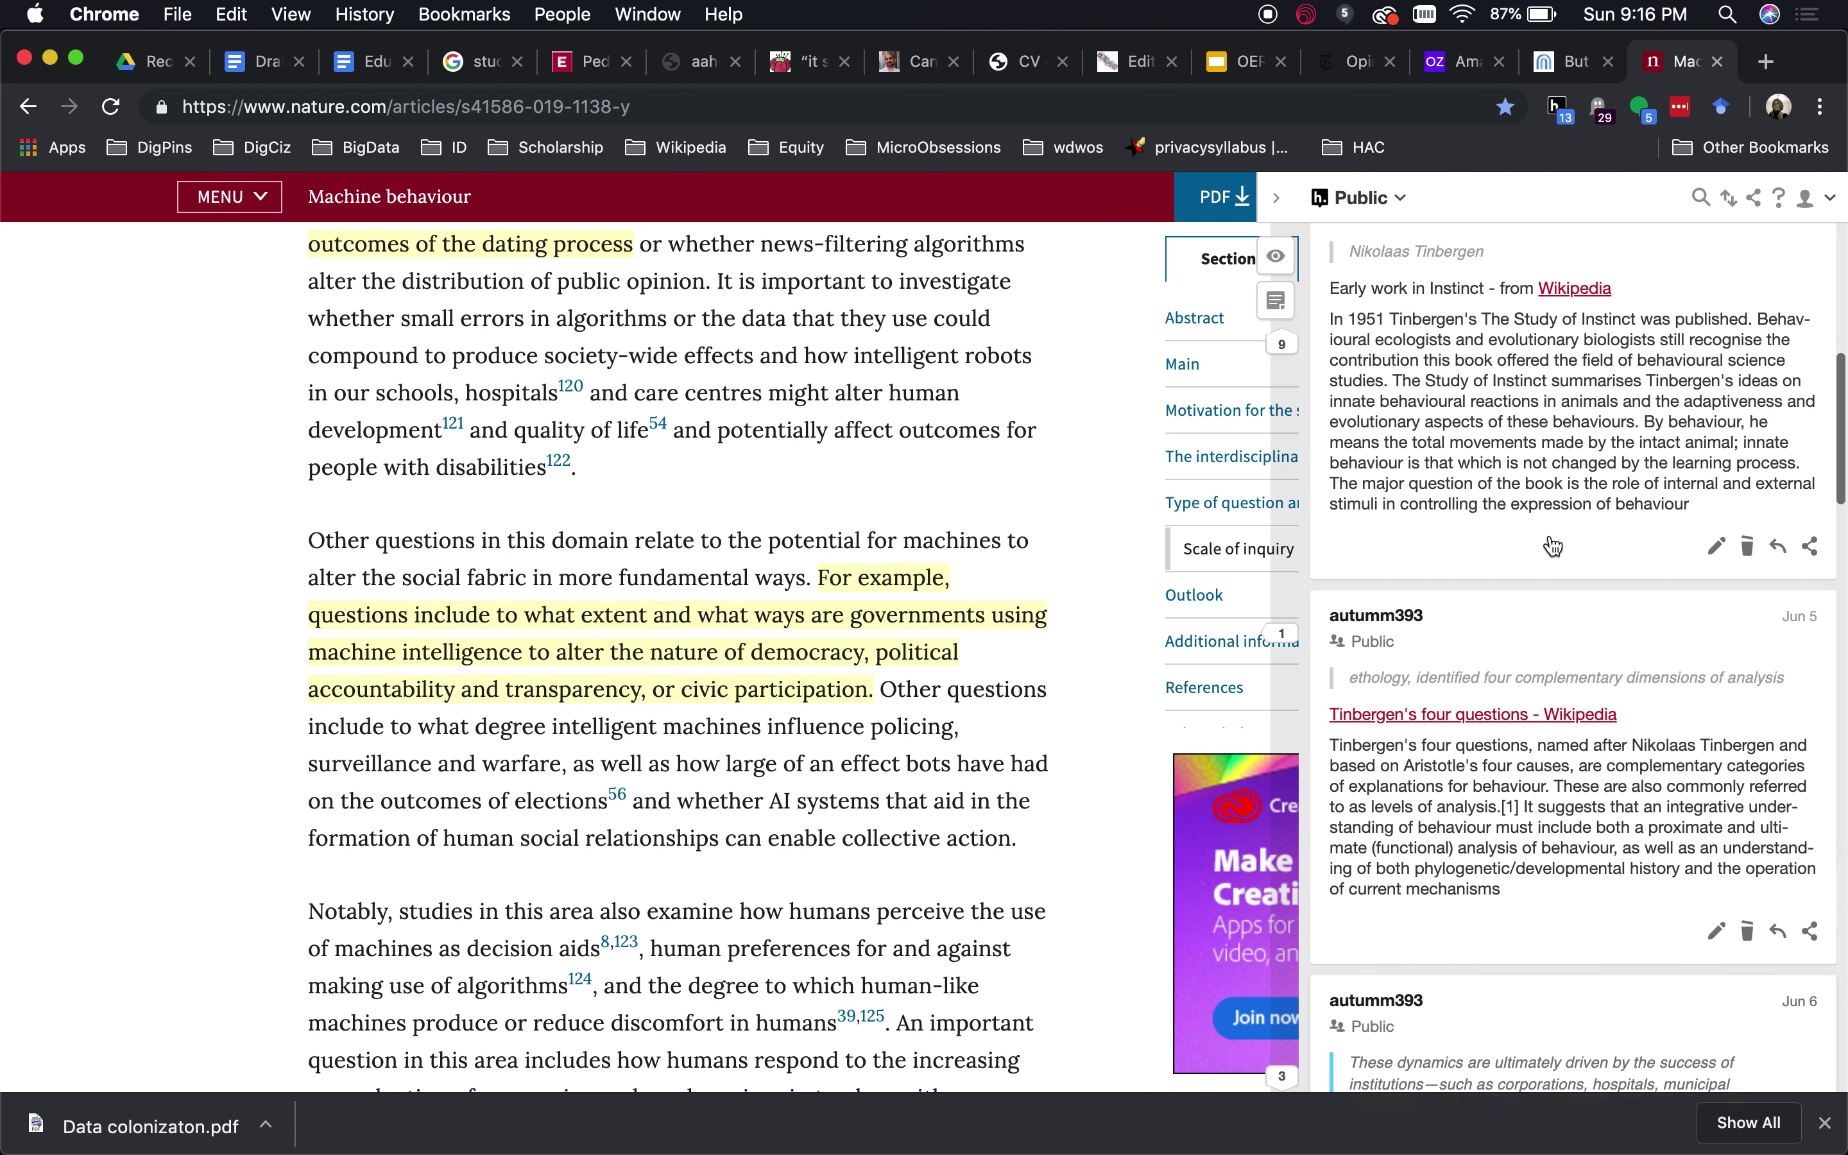
scroll(1551, 534, "up", 10)
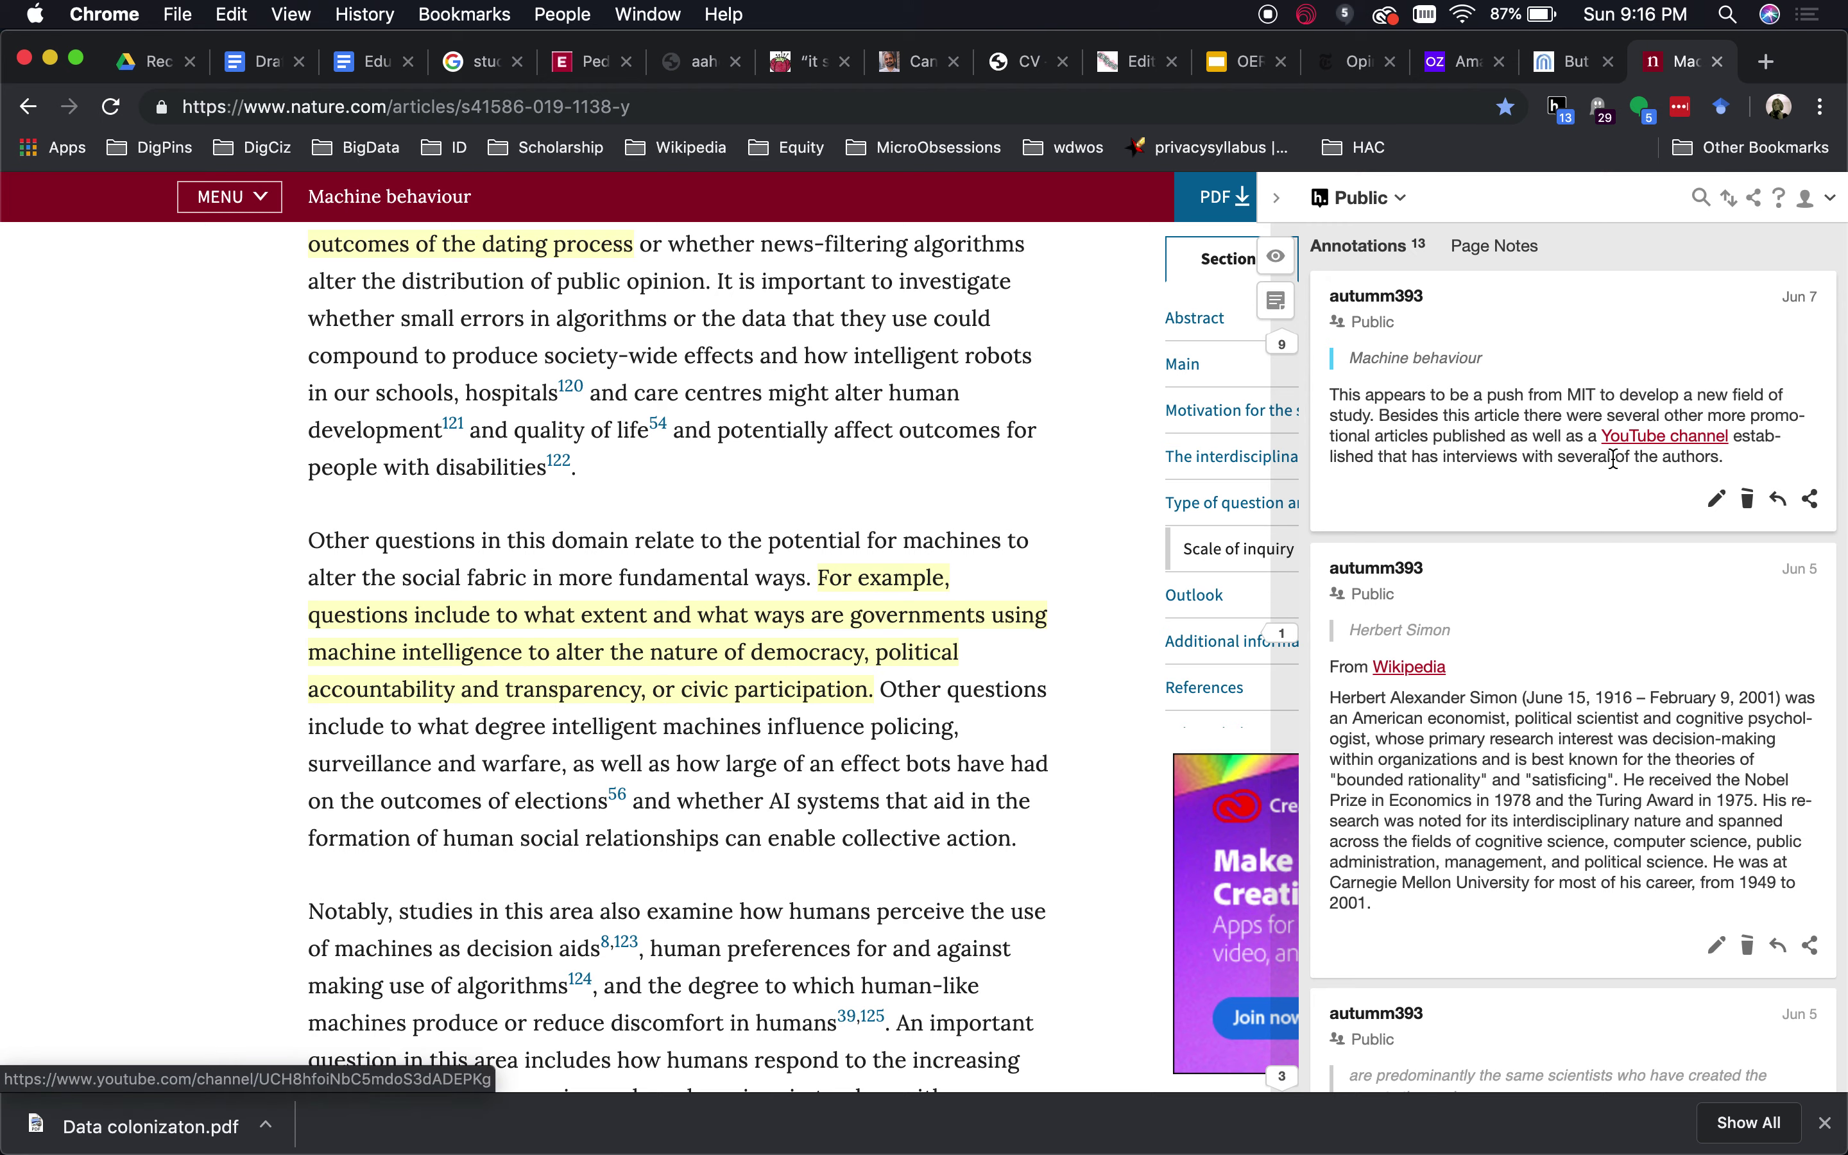
scroll(1486, 666, "down", 10)
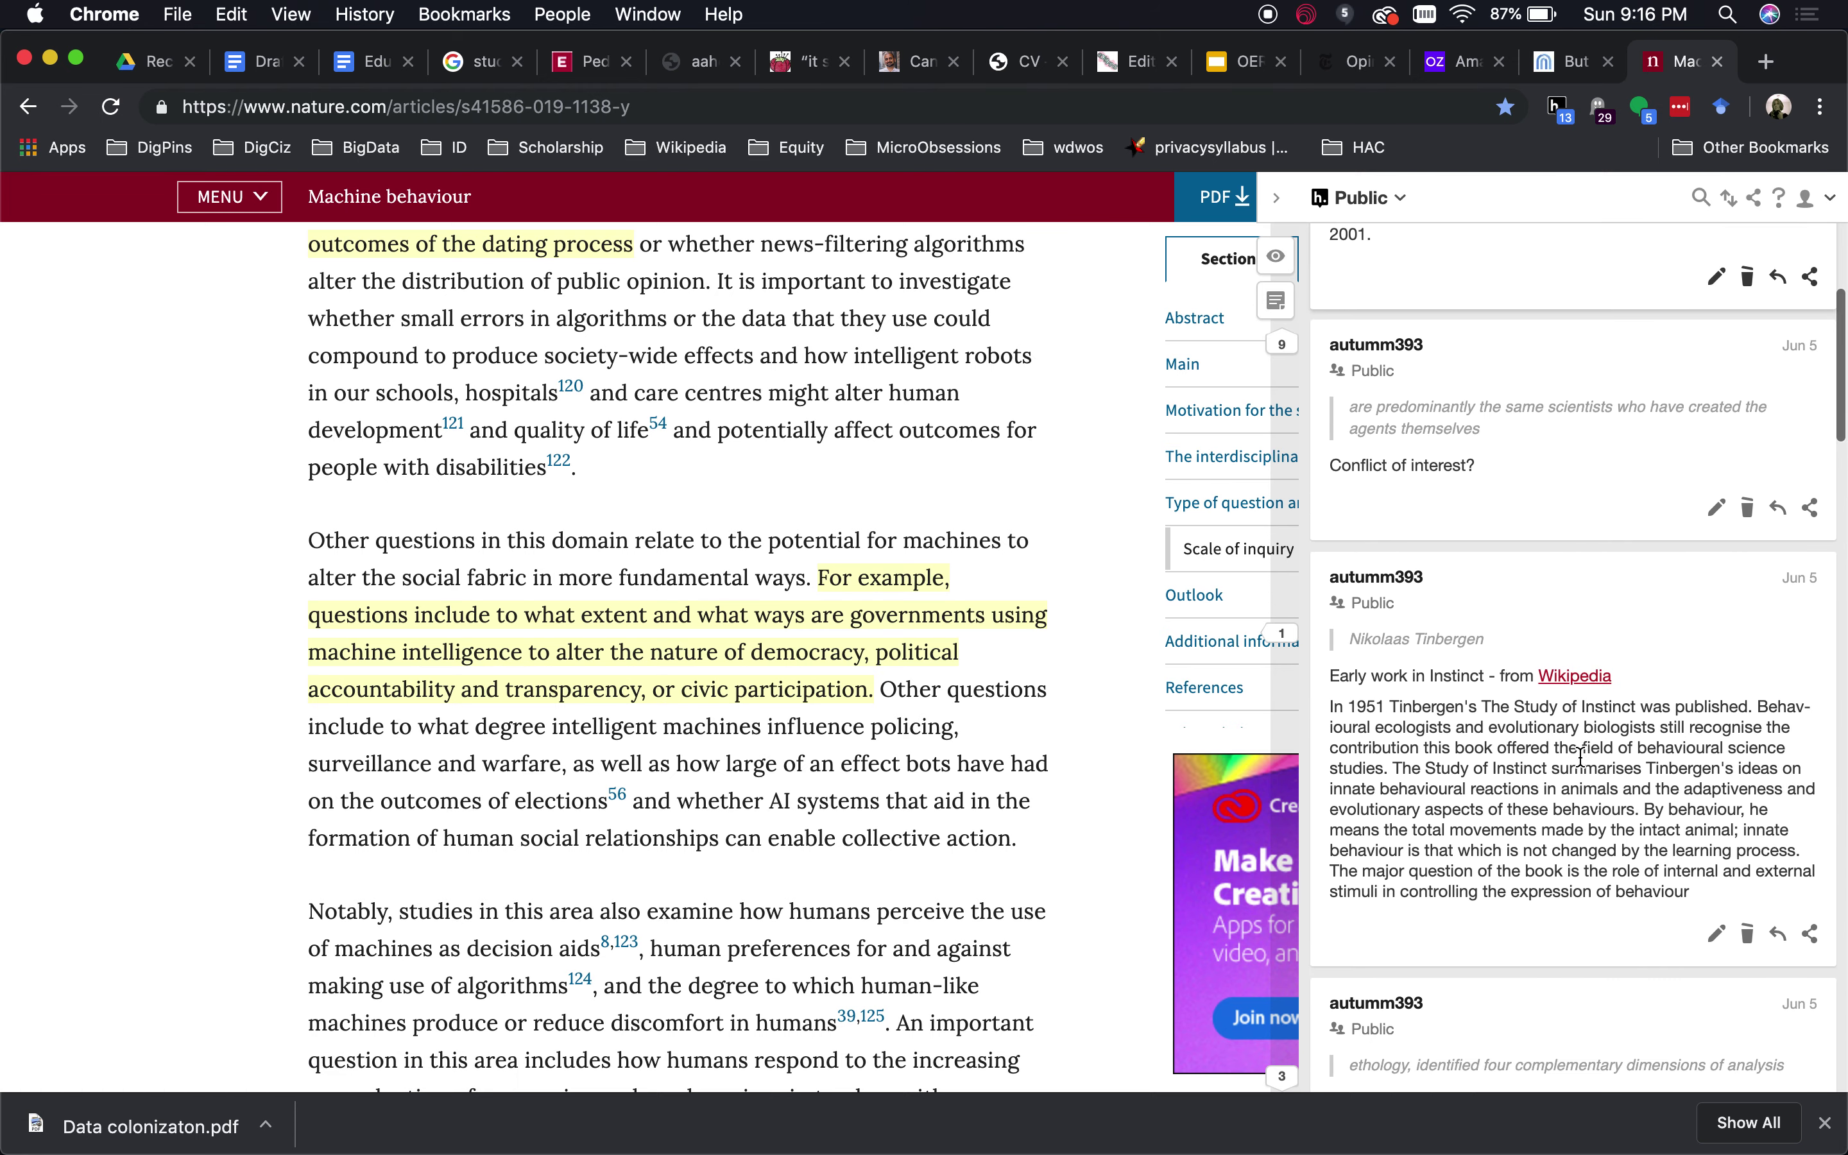
scroll(1580, 757, "down", 8)
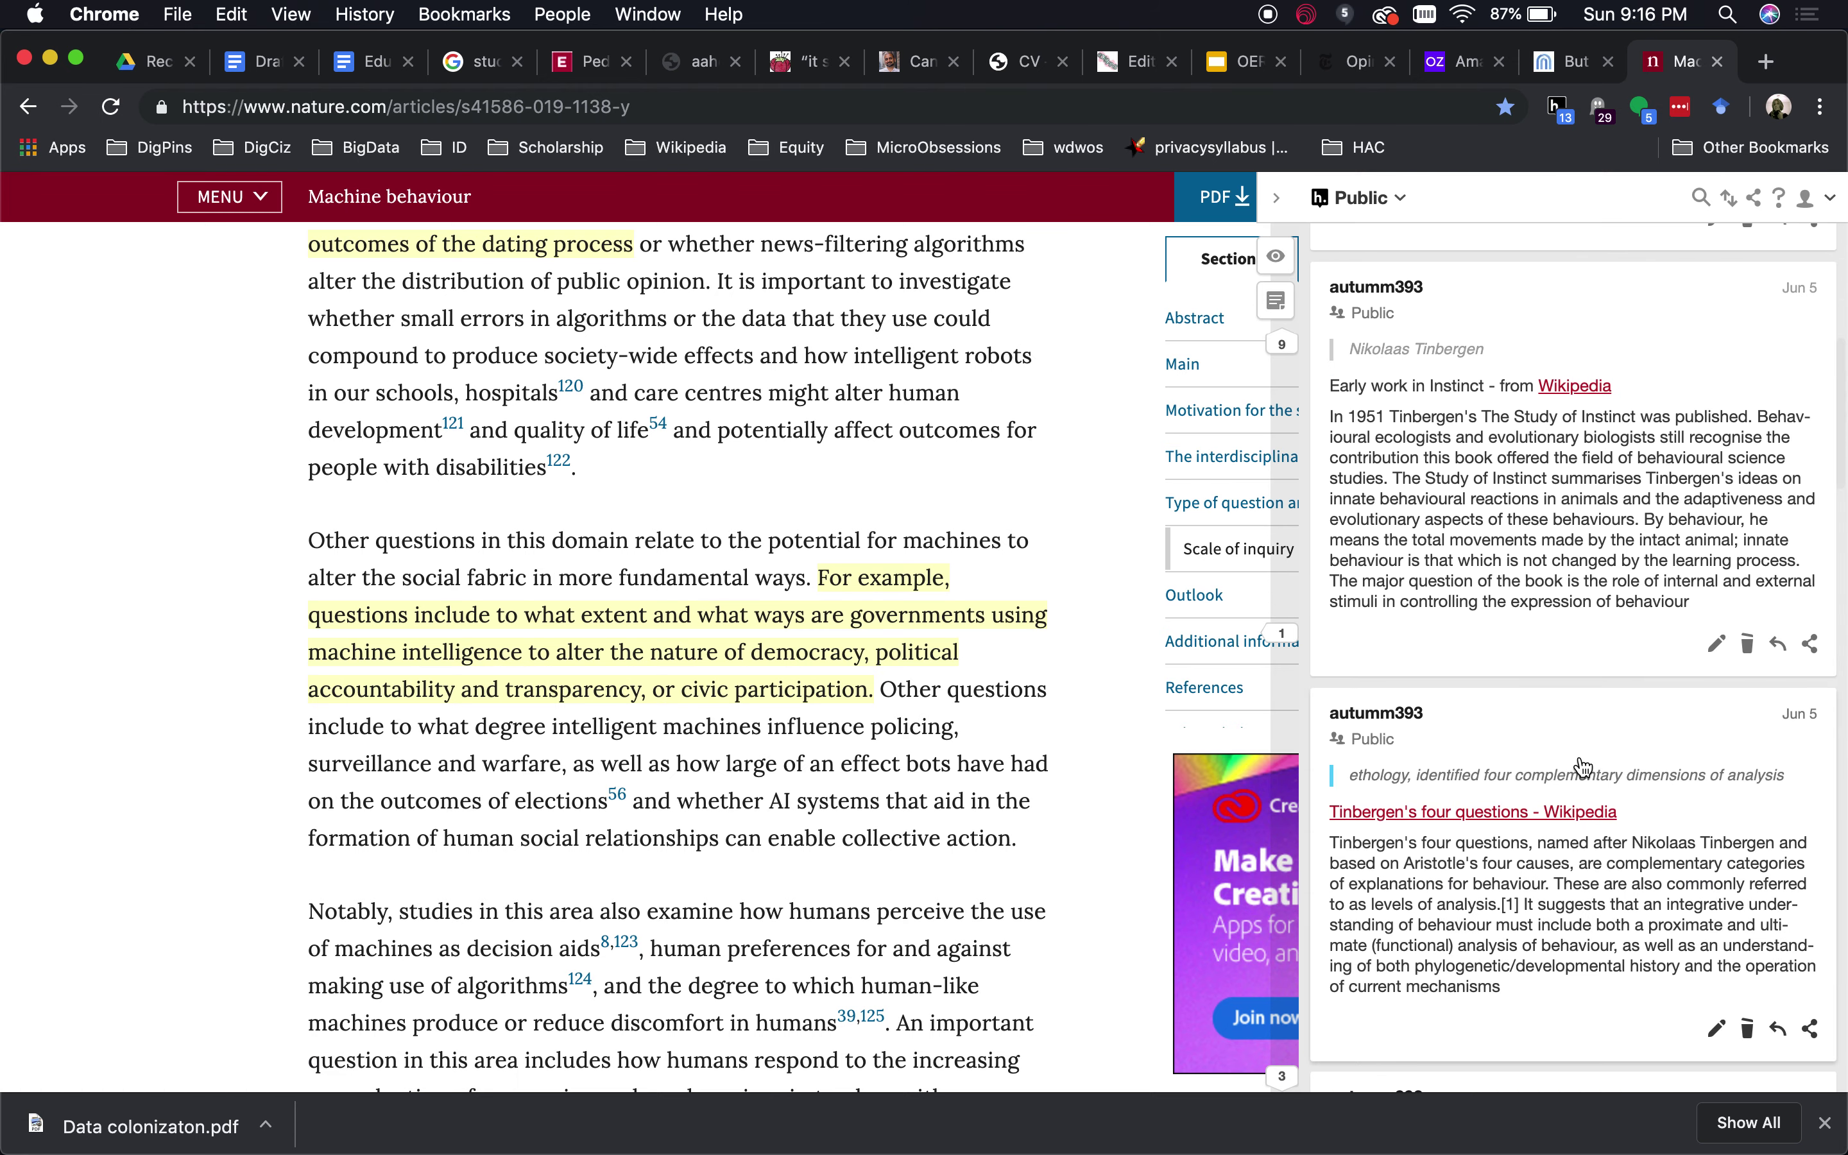
scroll(1583, 766, "down", 15)
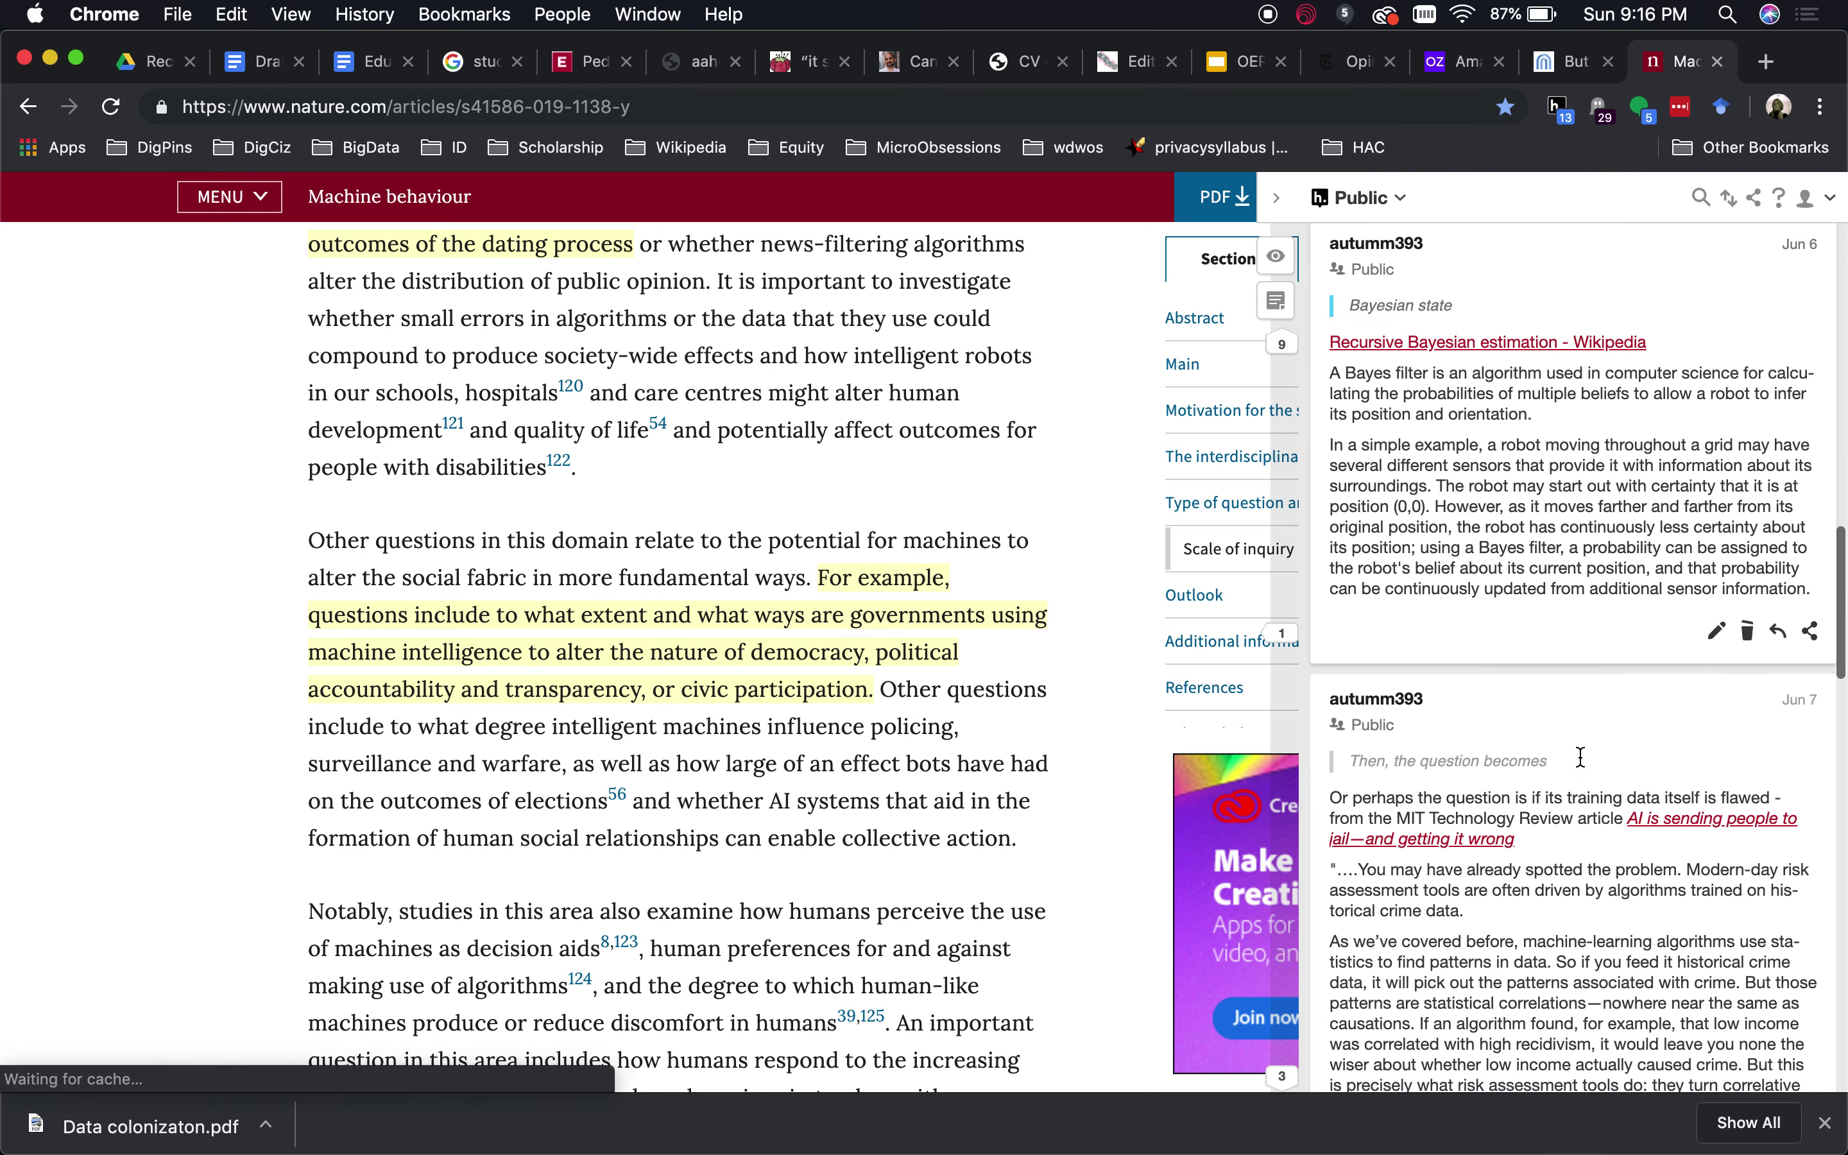
scroll(1583, 766, "down", 10)
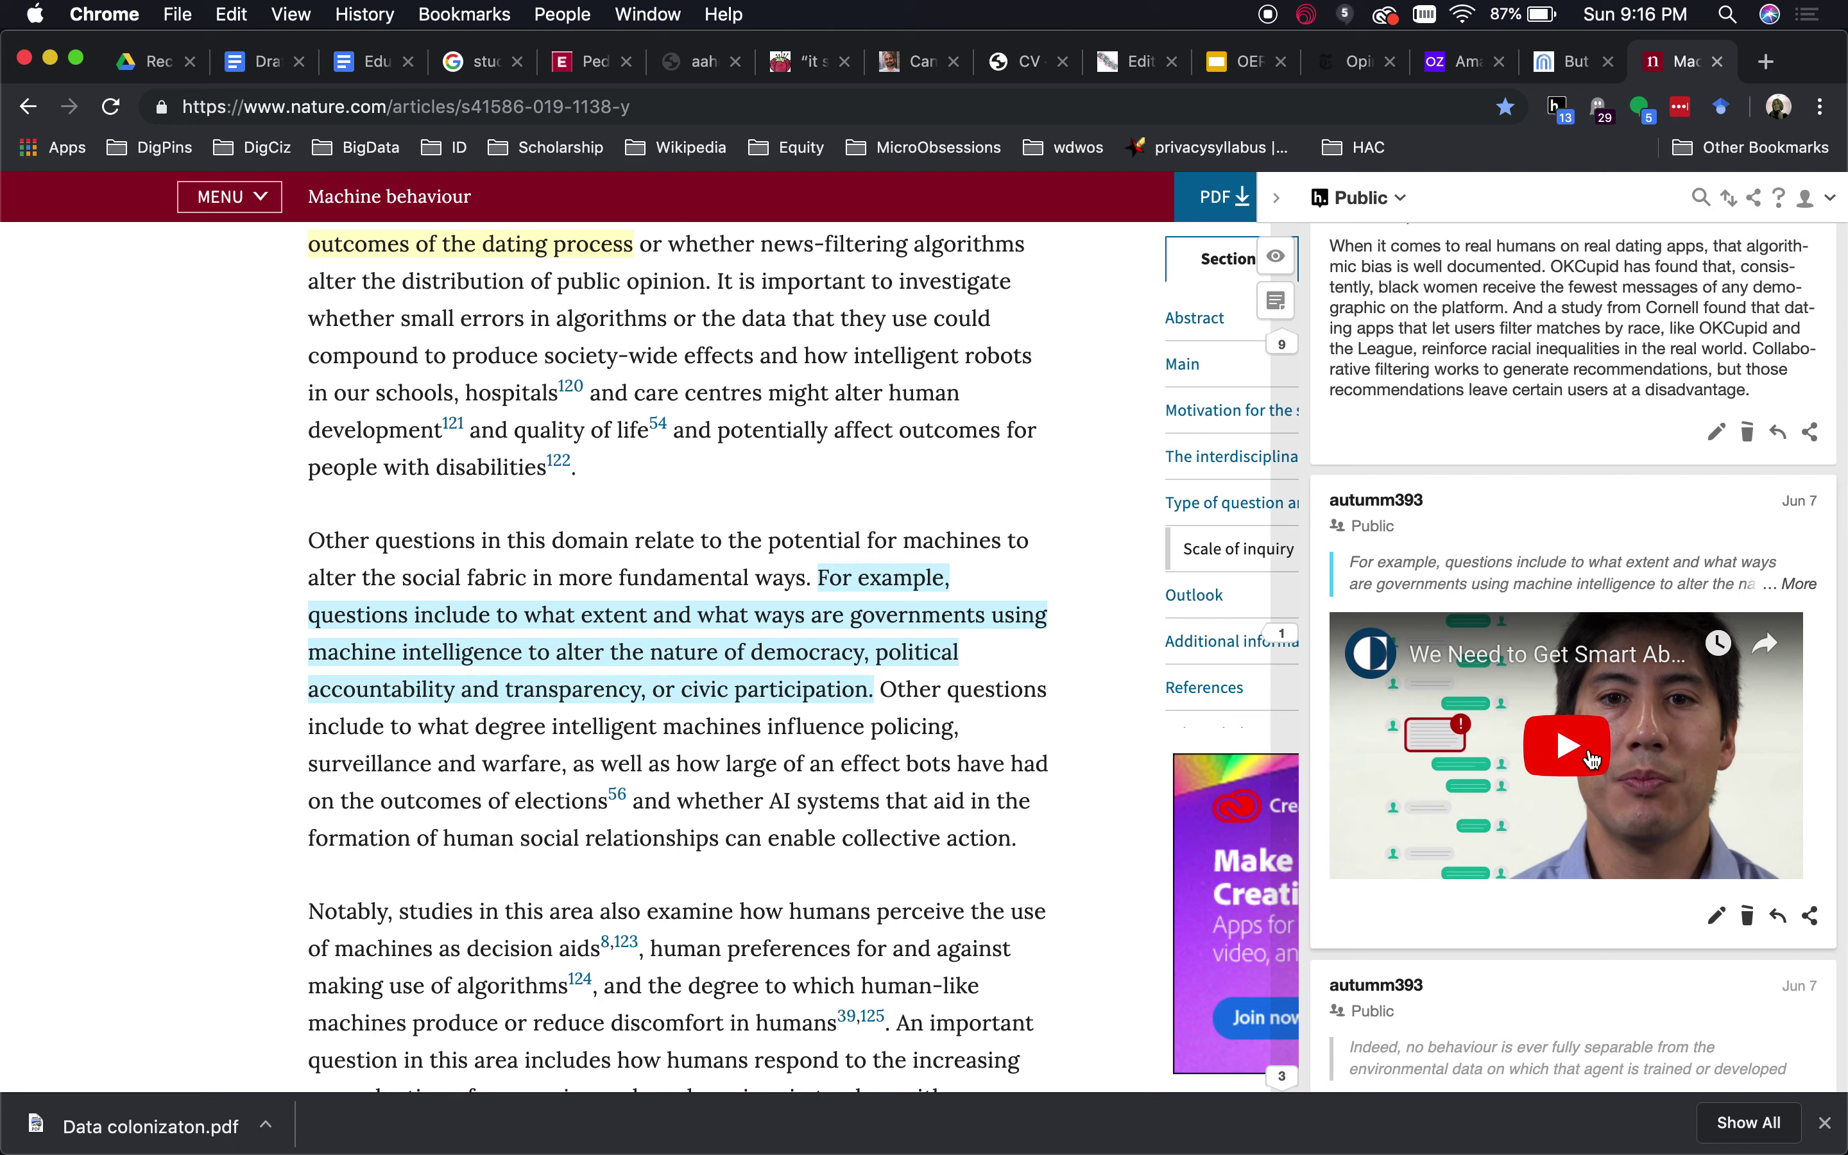
- Review the annotations around the embedded video and the "One example from Wired" note, and return to the beginning of the article
scroll(1592, 758, "down", 5)
scroll(1592, 758, "up", 3)
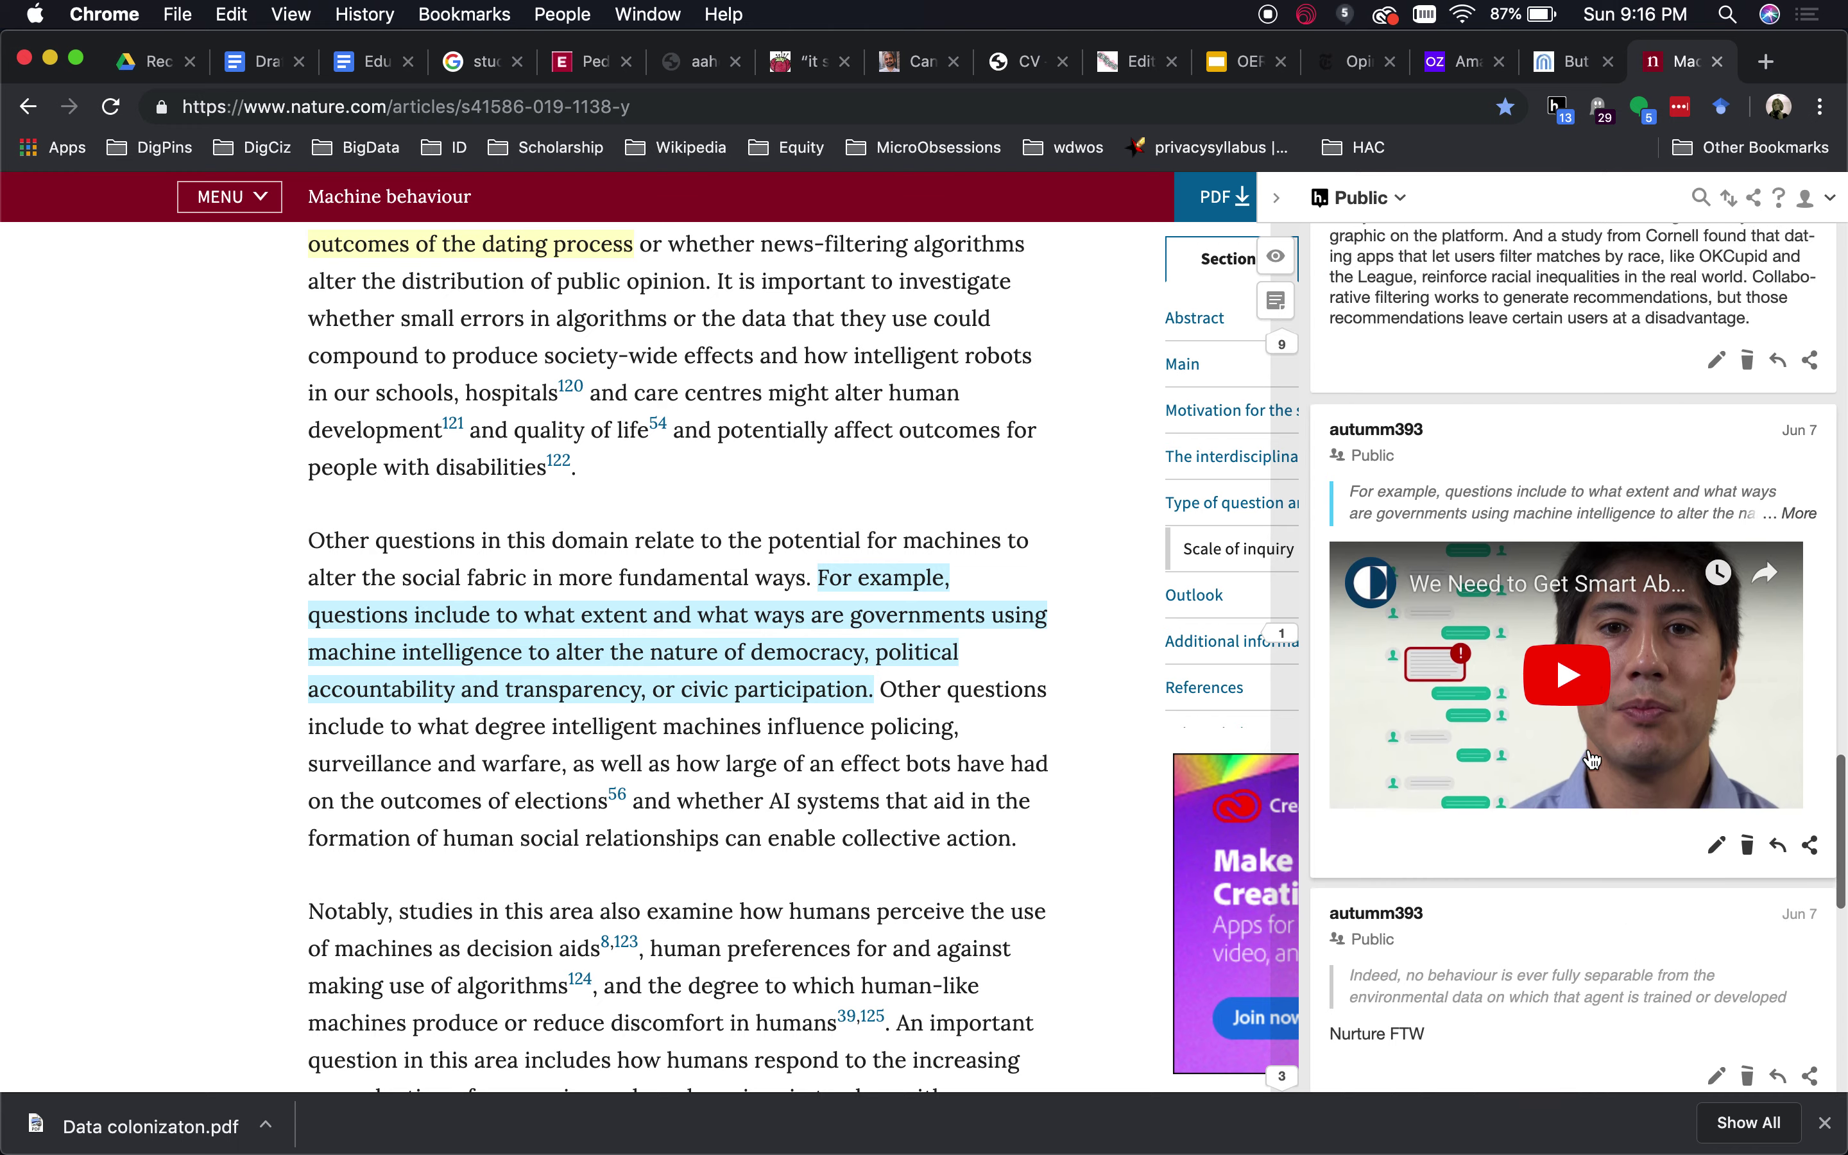
scroll(1592, 759, "up", 3)
scroll(1141, 422, "up", 6)
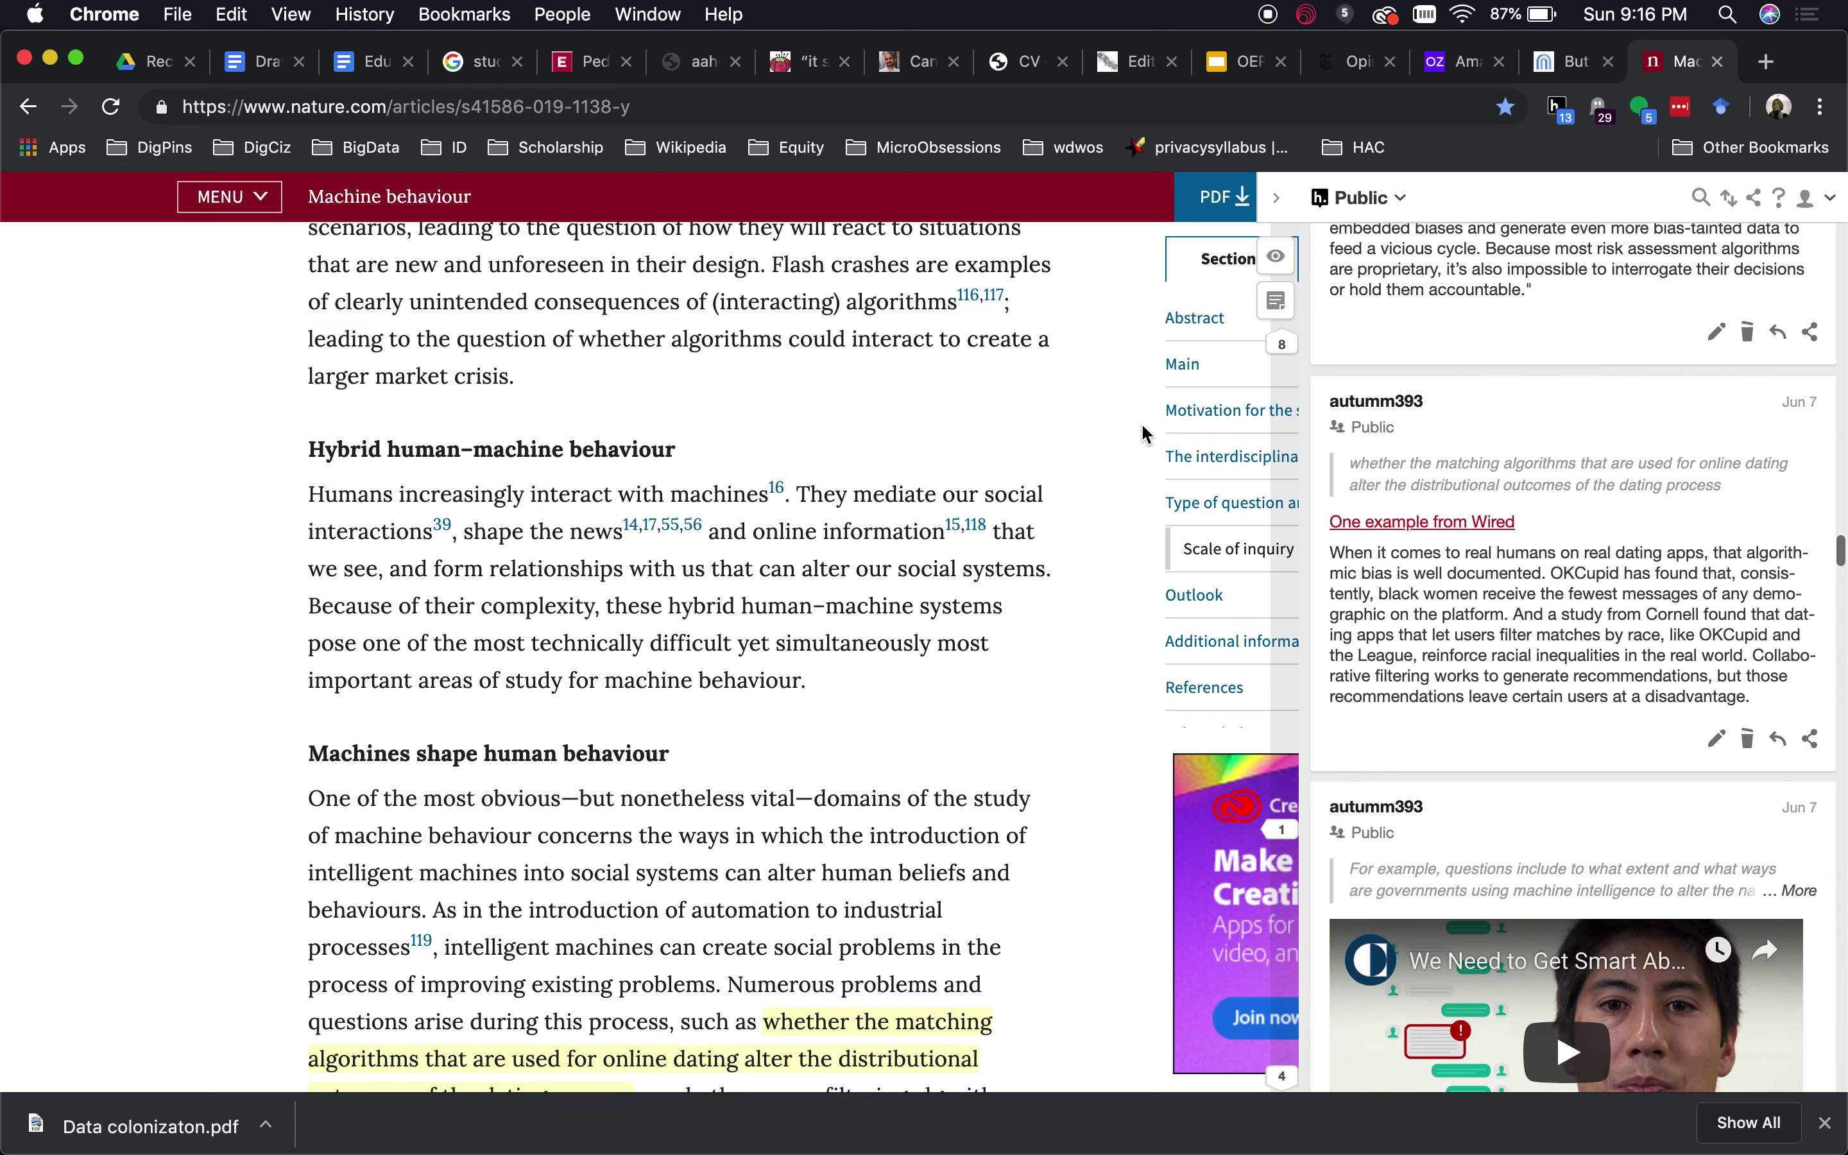
scroll(1141, 422, "up", 15)
scroll(1141, 422, "up", 15)
scroll(1142, 428, "up", 15)
scroll(1142, 434, "up", 20)
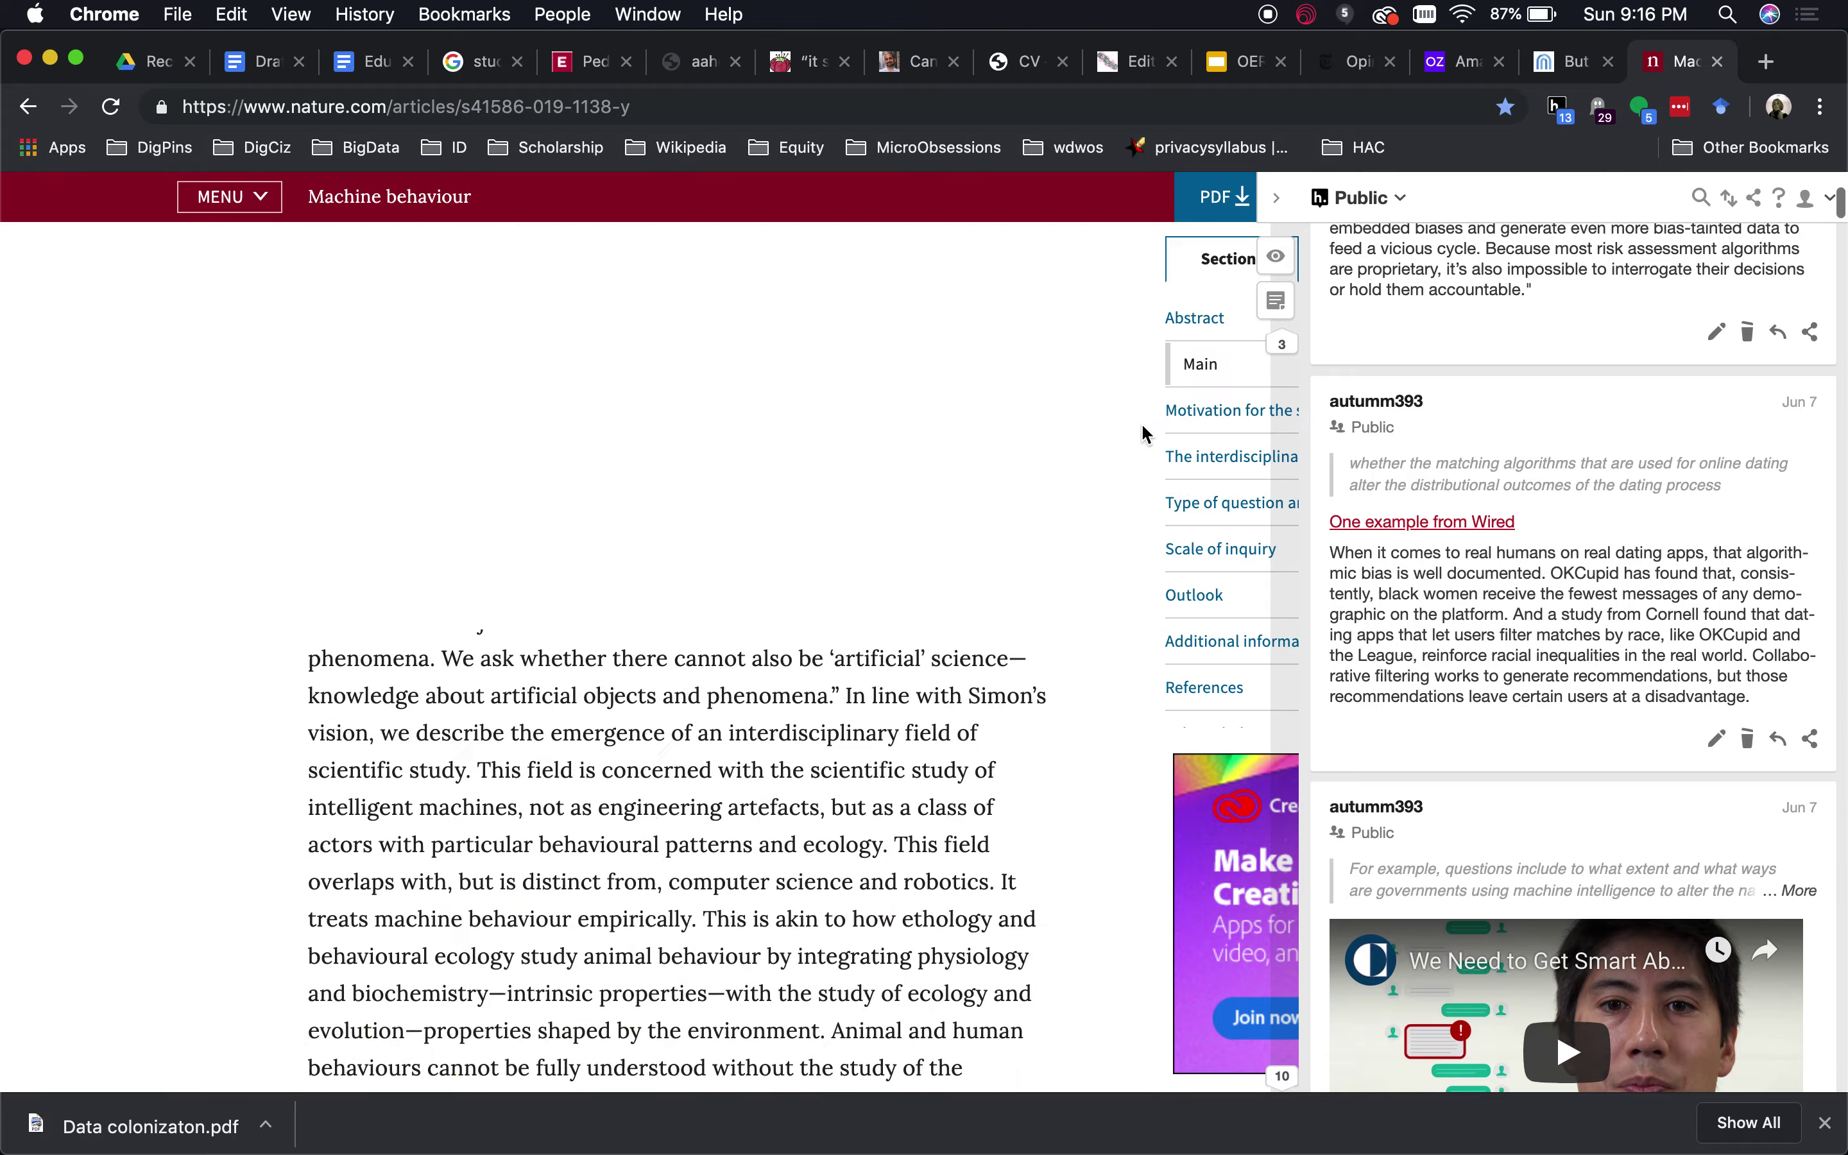
scroll(1143, 428, "up", 10)
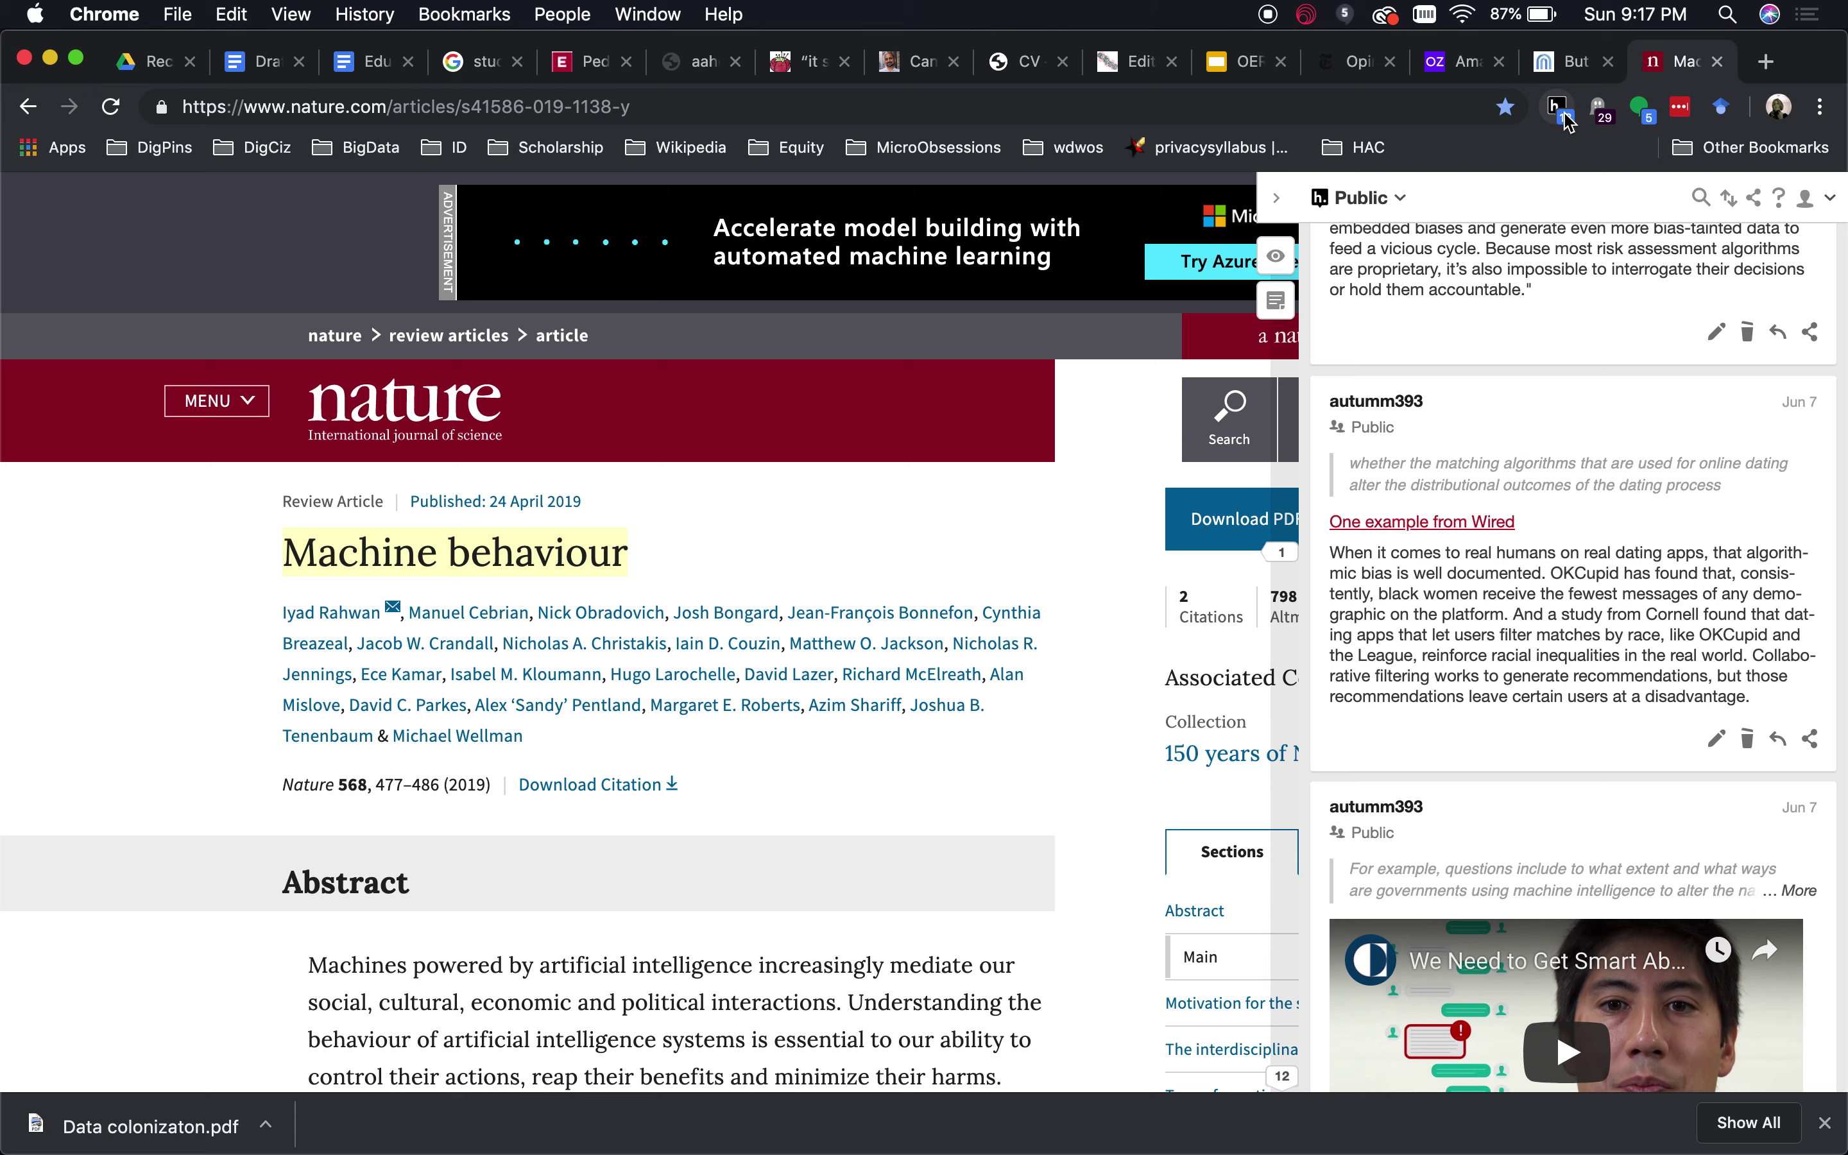
- Copy the share link for this article's annotations and open it in a new window under another Chrome profile
left_click(1759, 197)
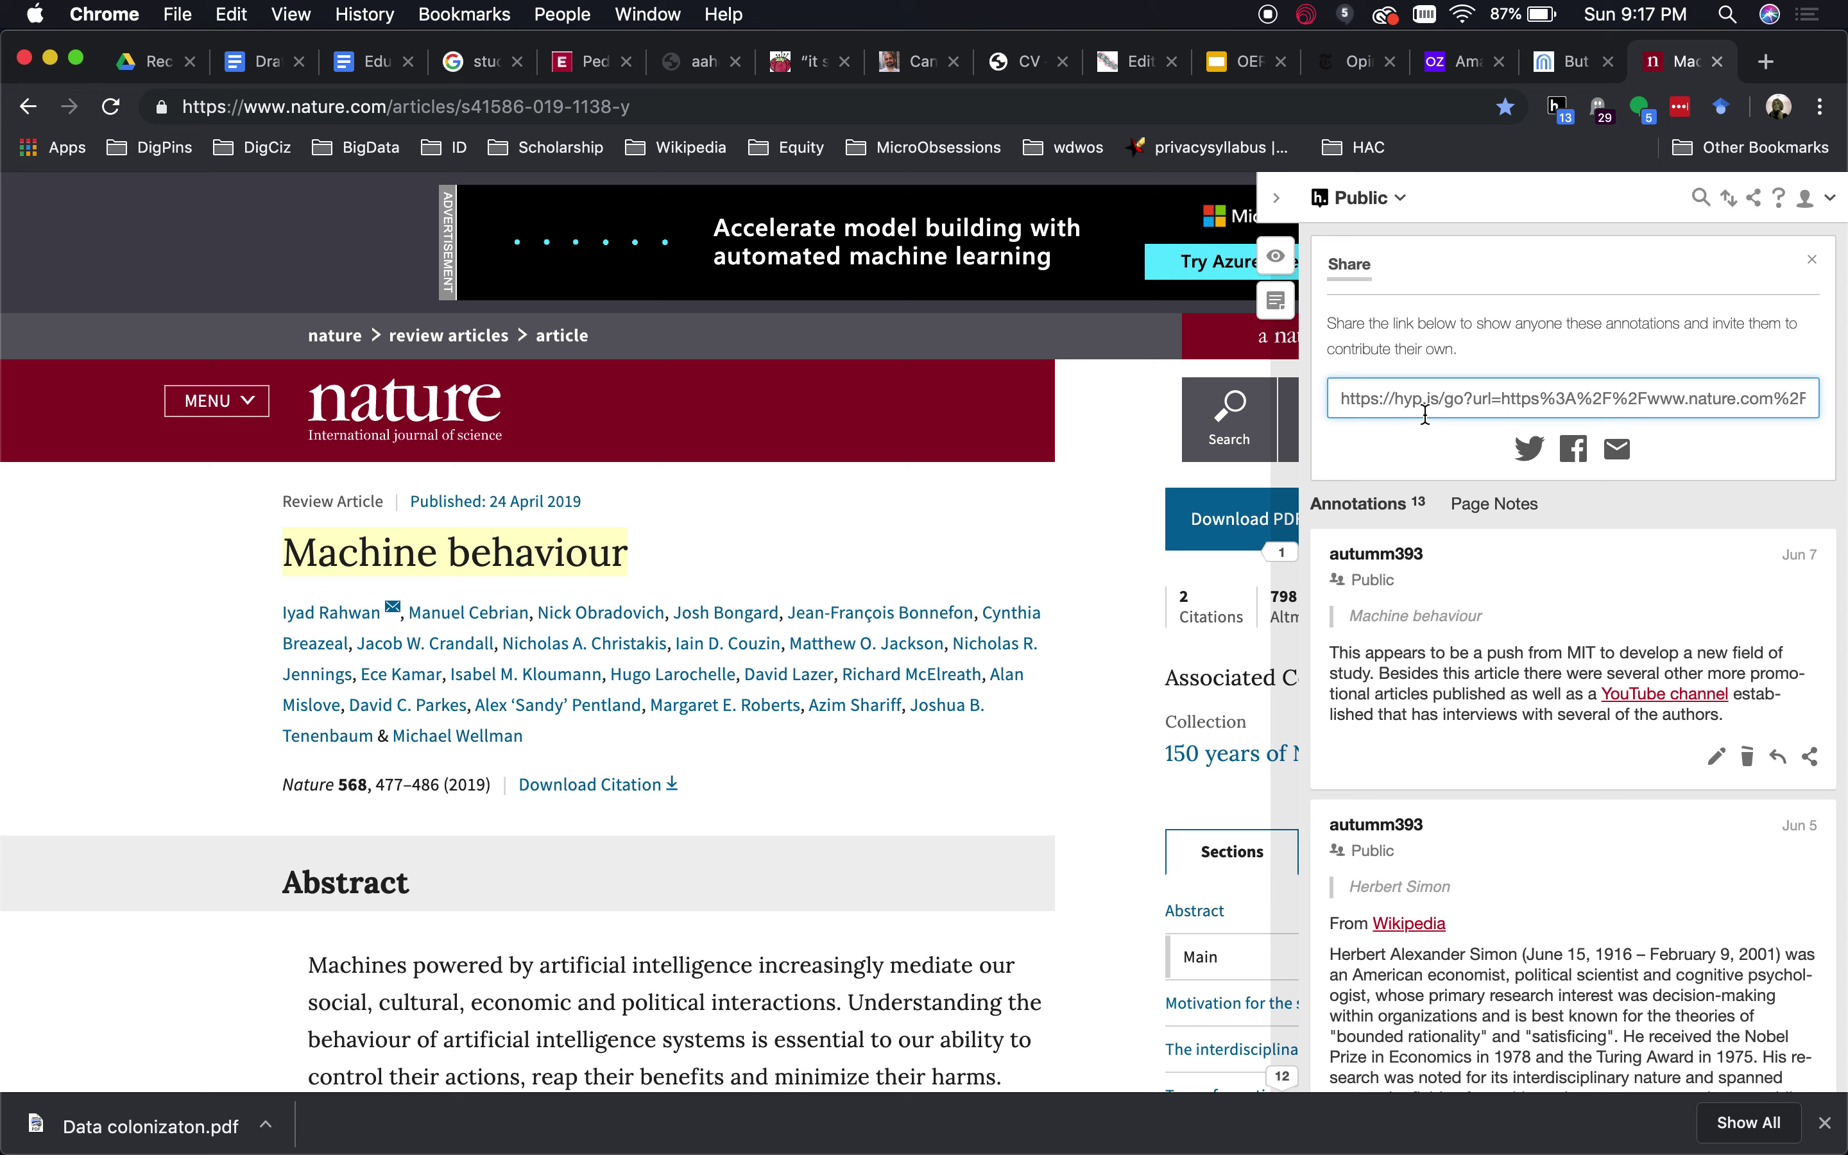
left_click(1481, 394)
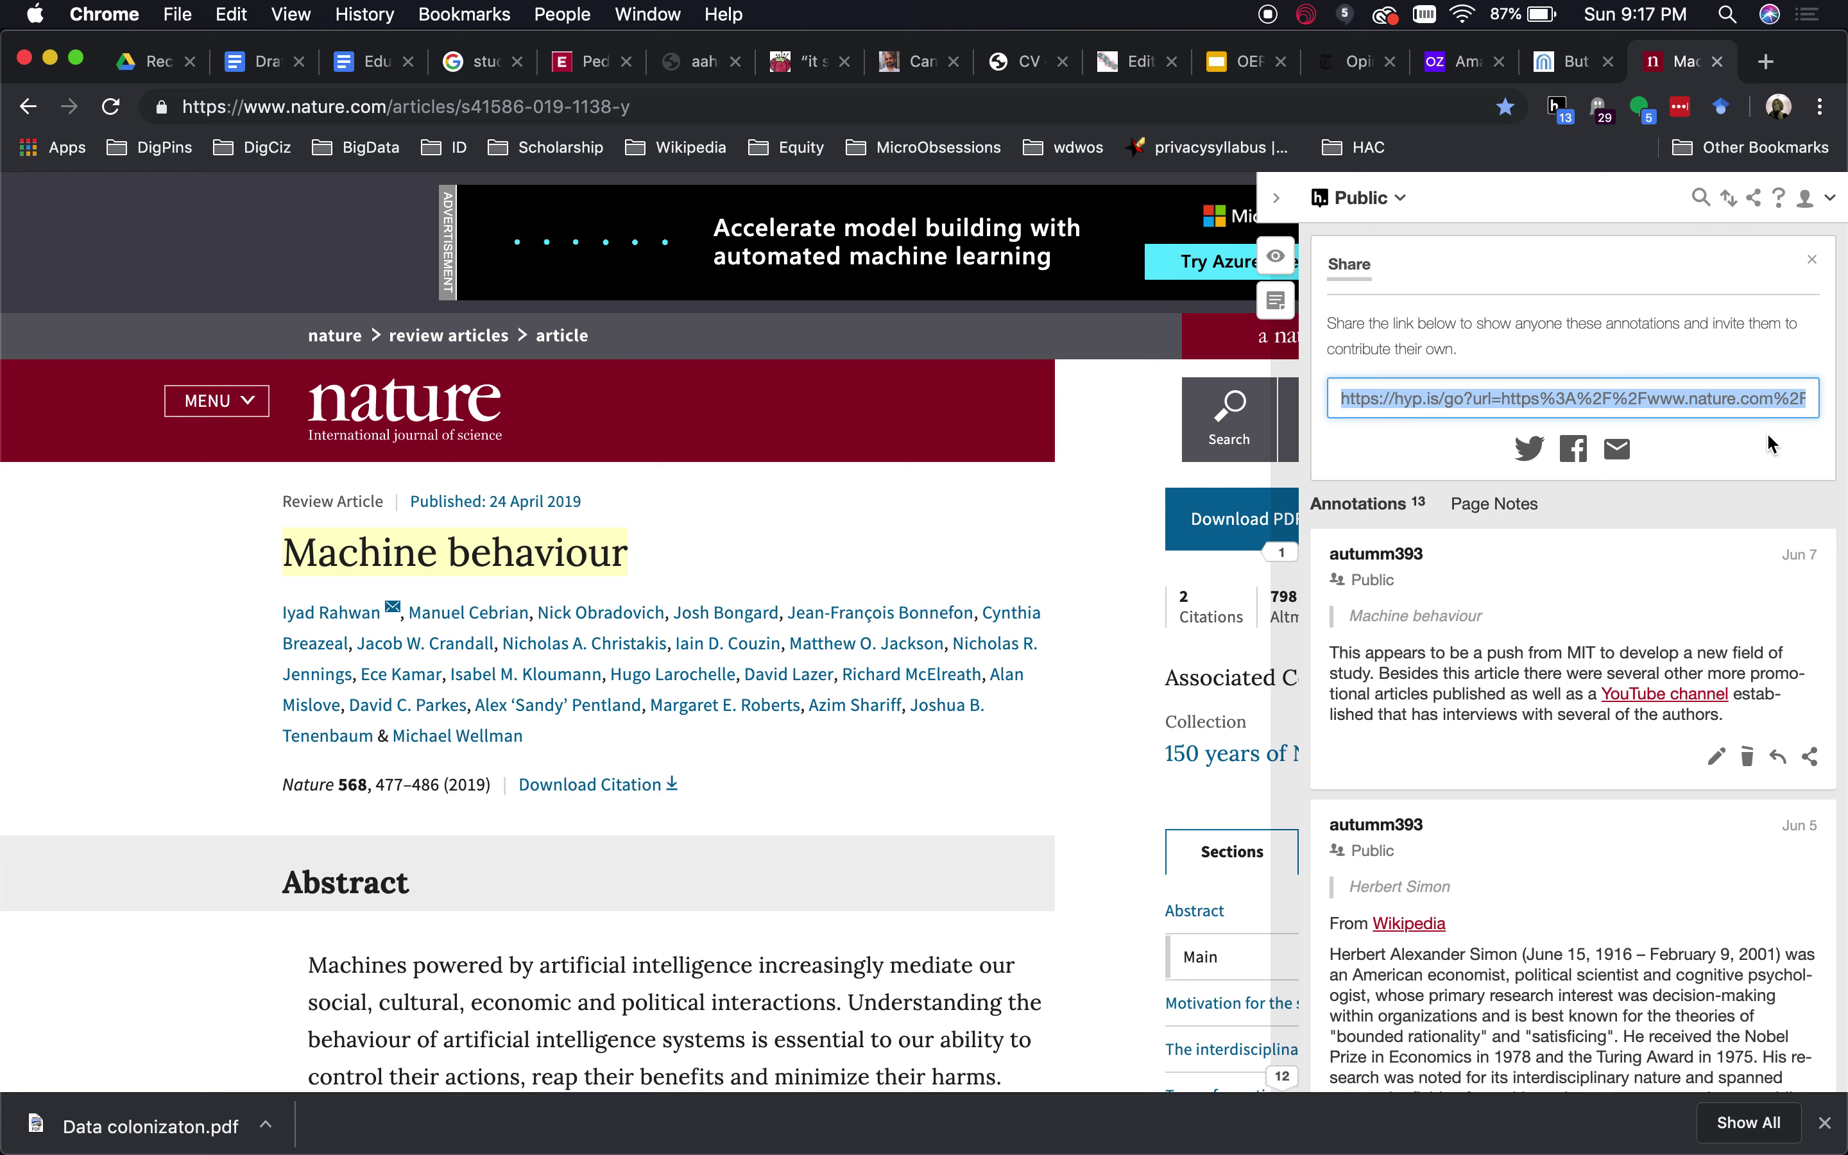
left_click(1780, 108)
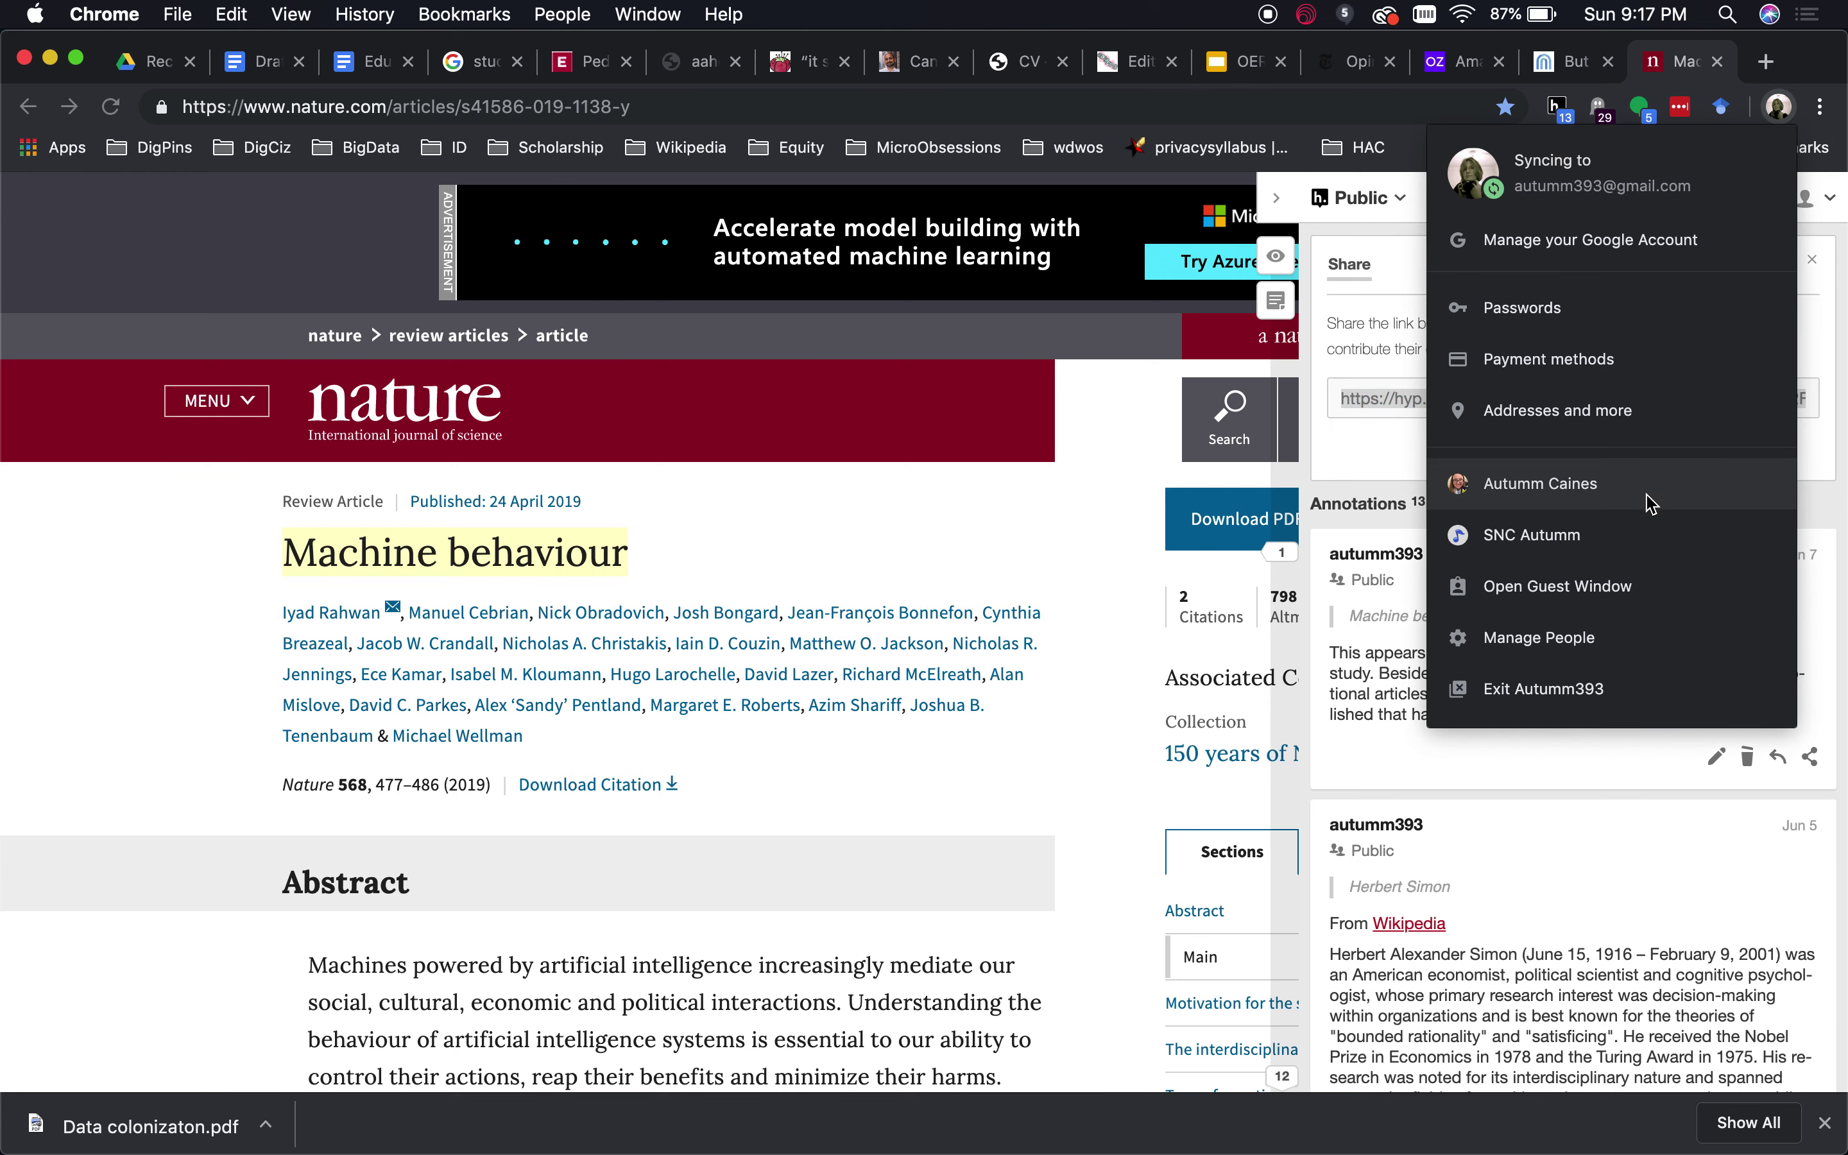
left_click(1540, 484)
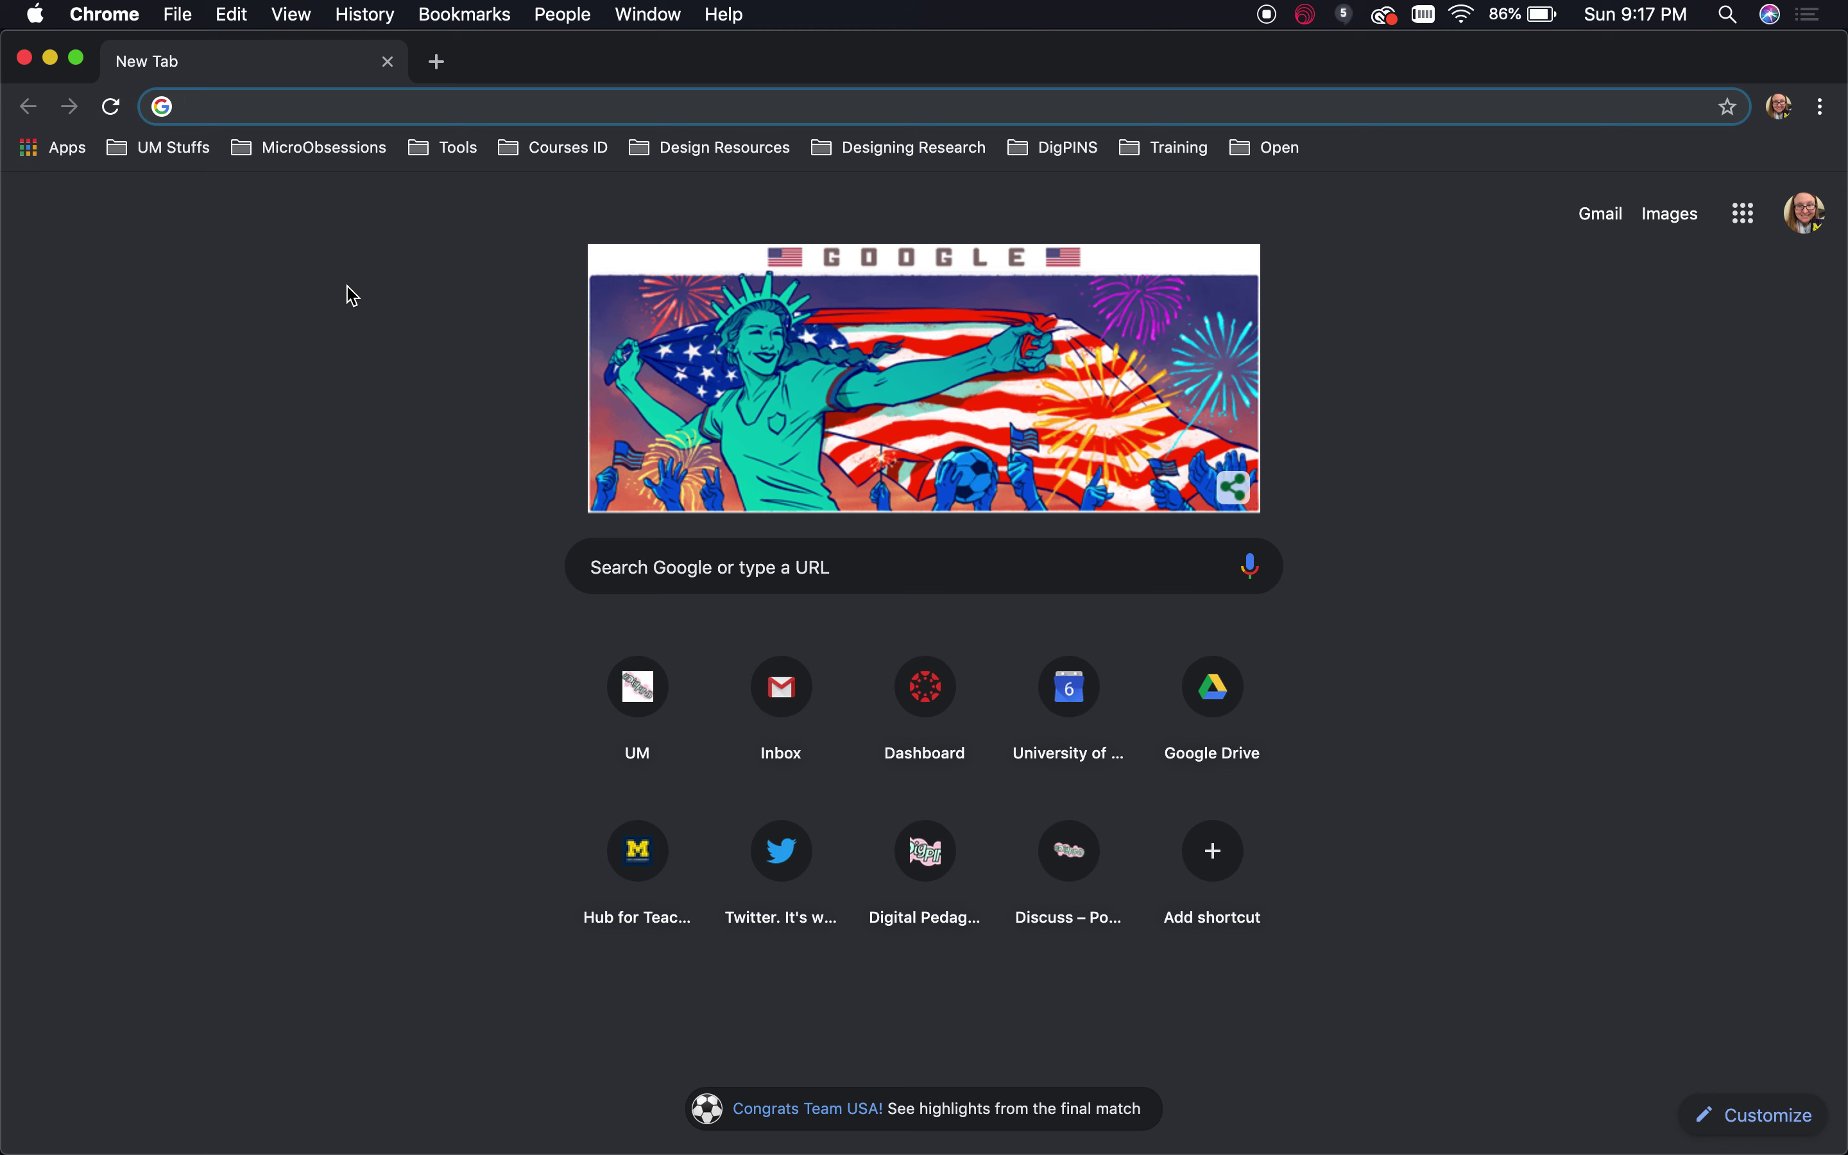
key("super+v")
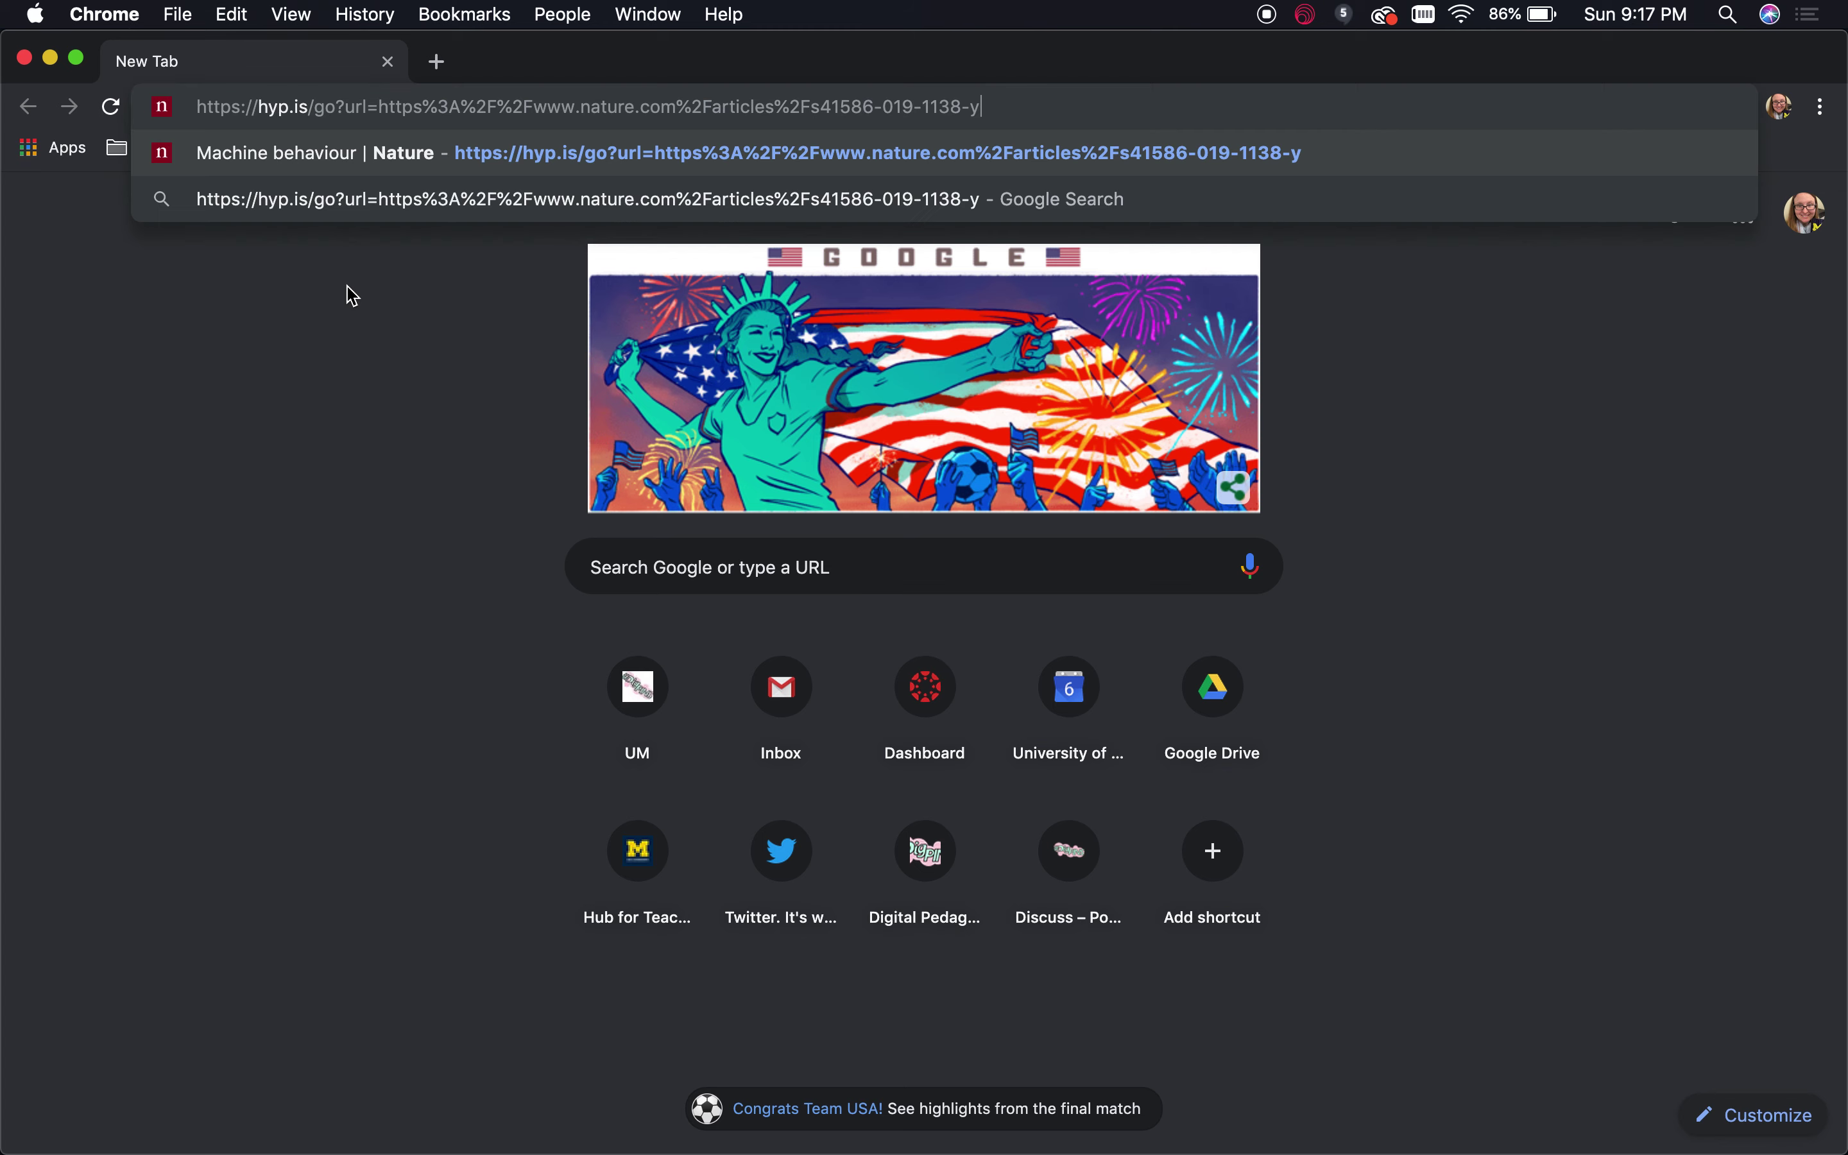
key("Return")
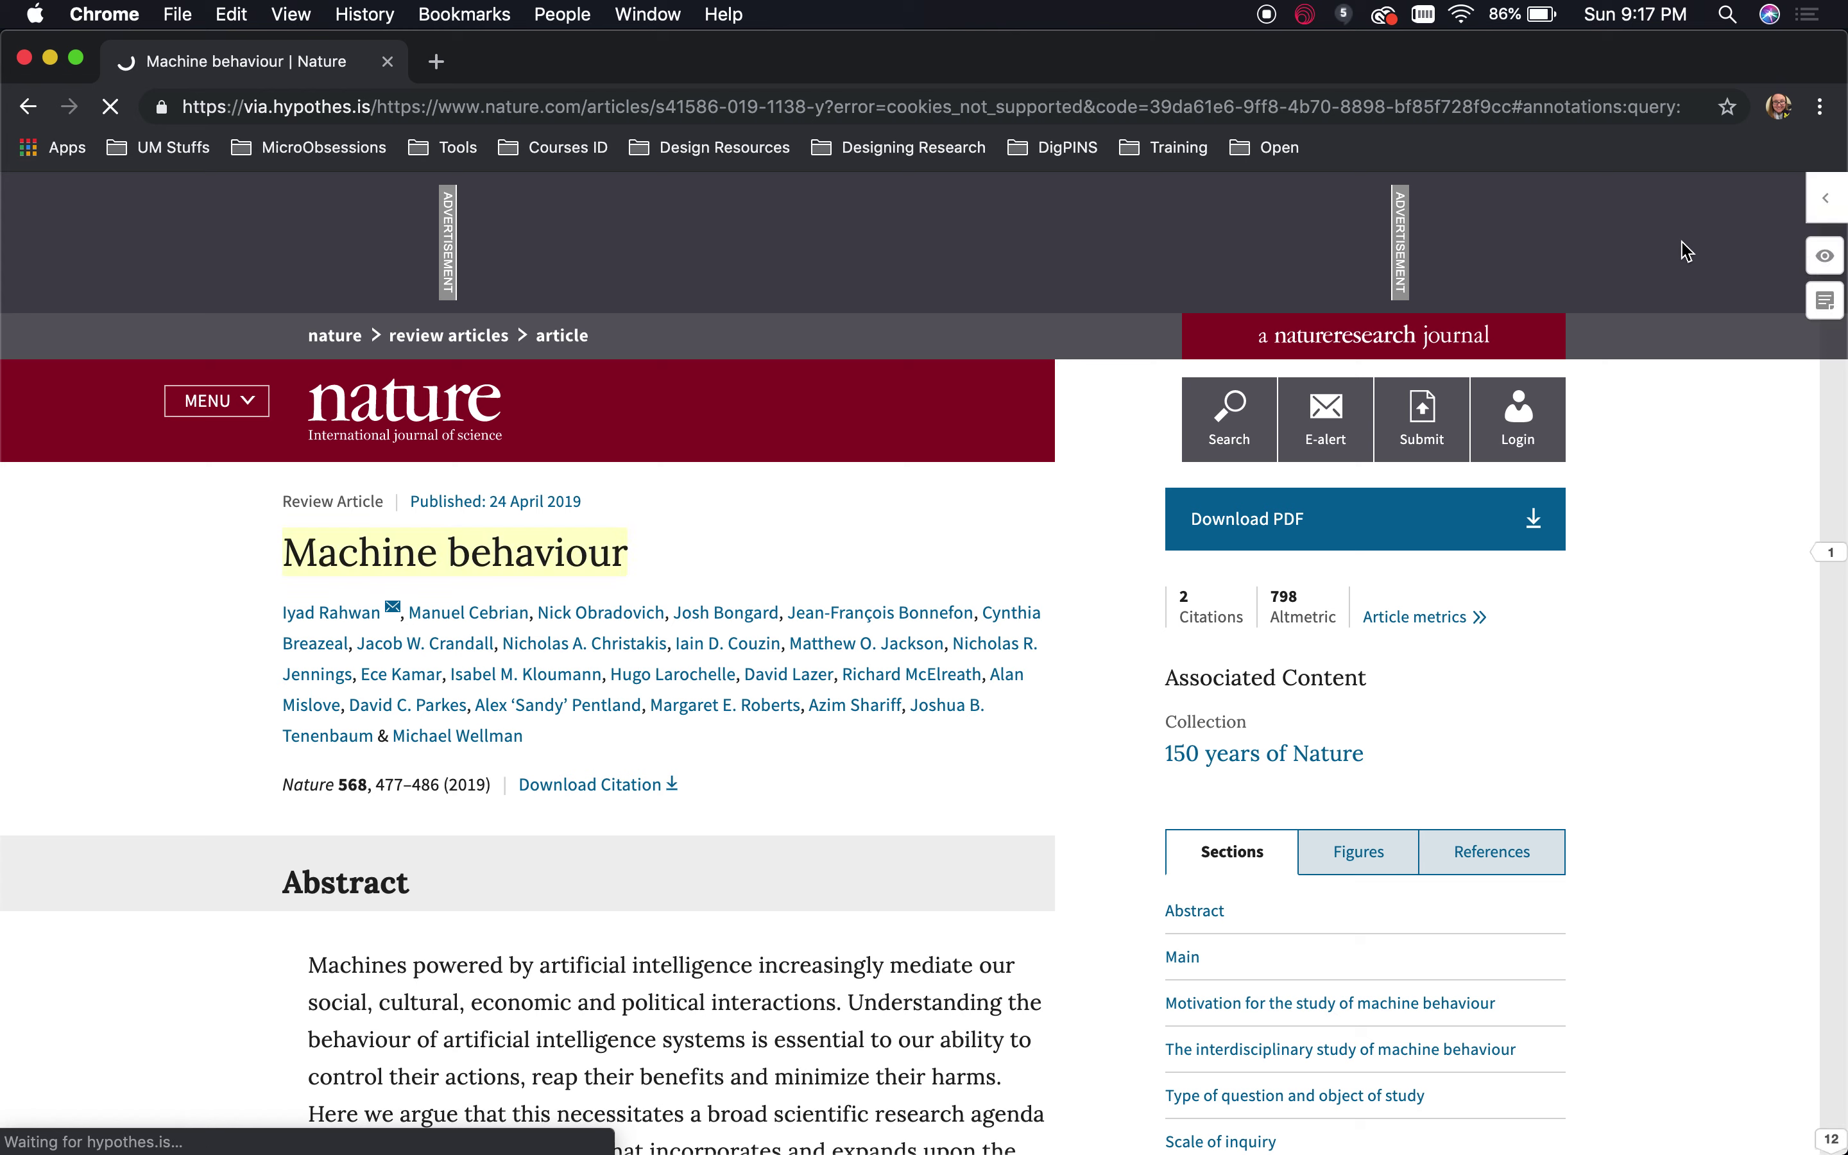
- Show the shared article's annotations without being logged in, and close that tab to return to the original window
left_click(1825, 204)
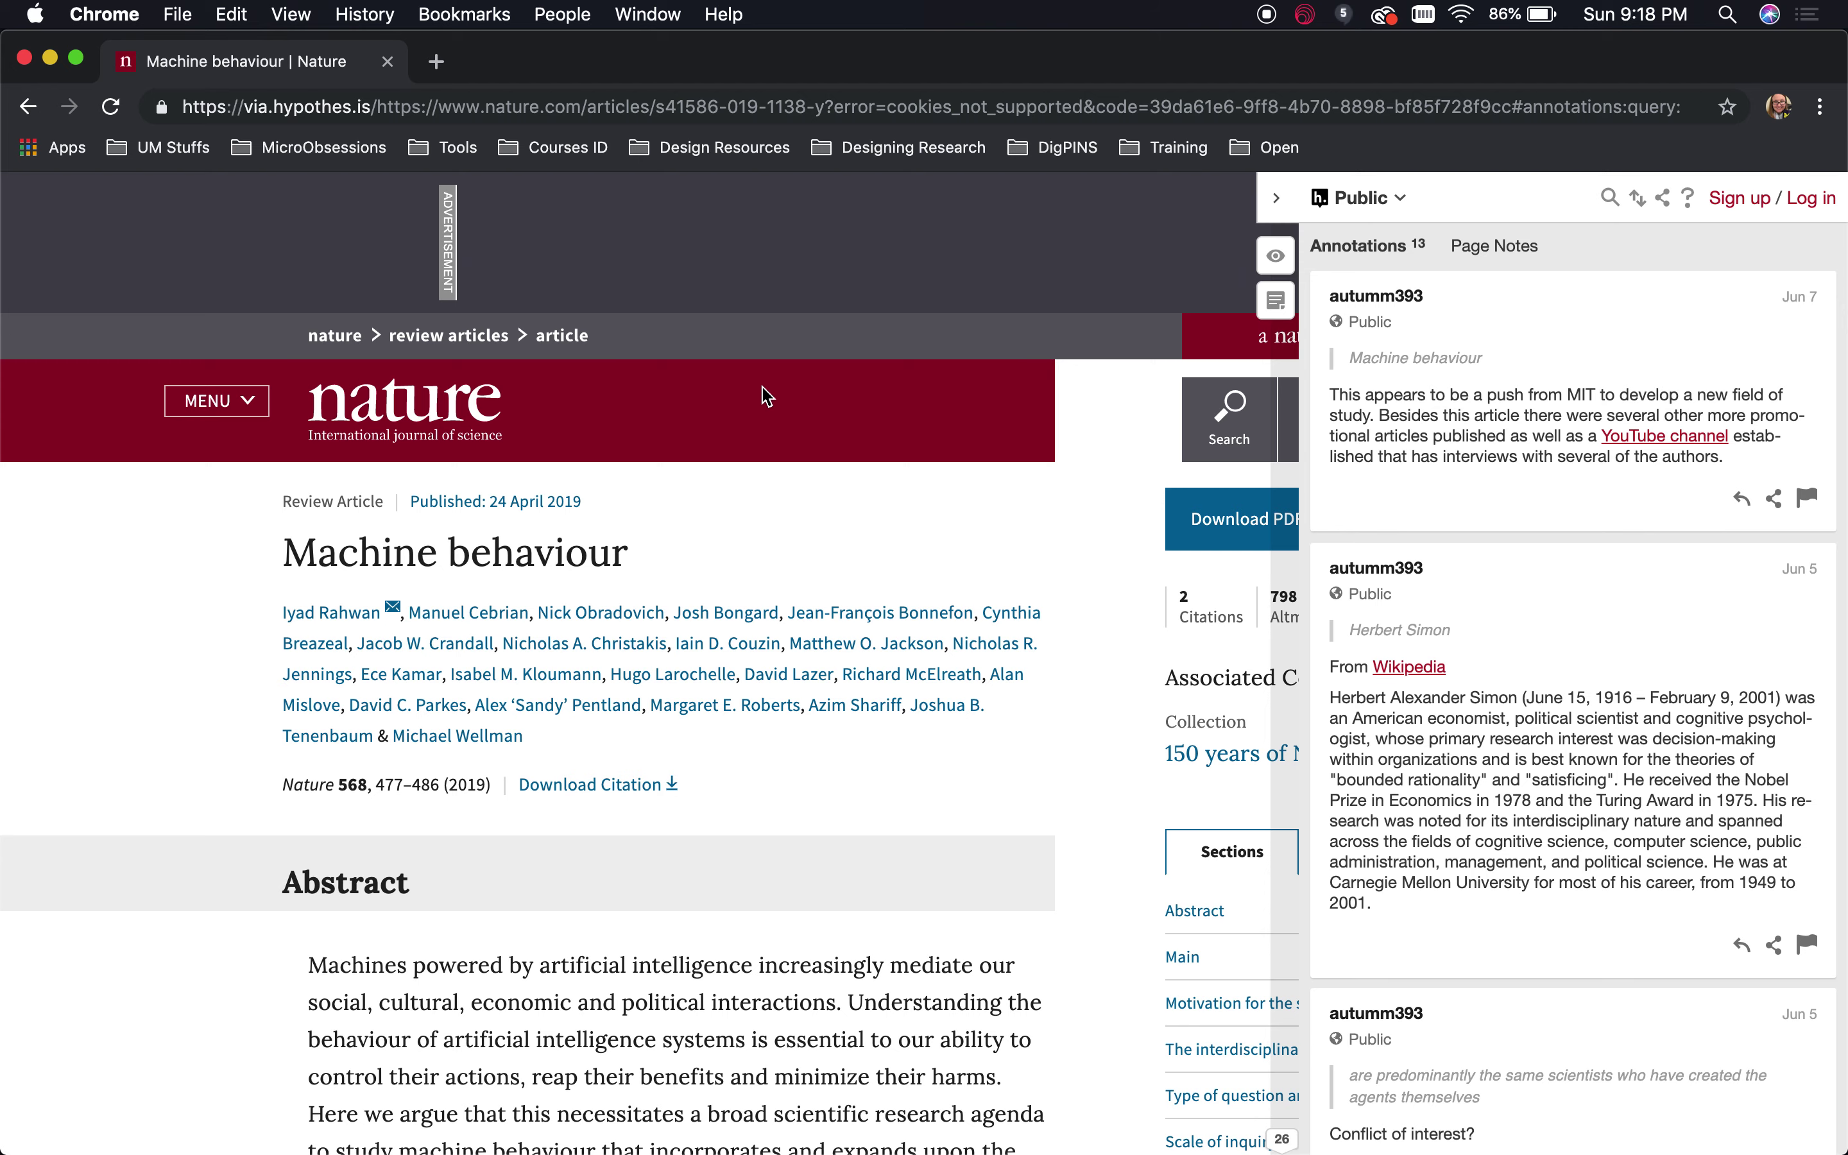
left_click(390, 64)
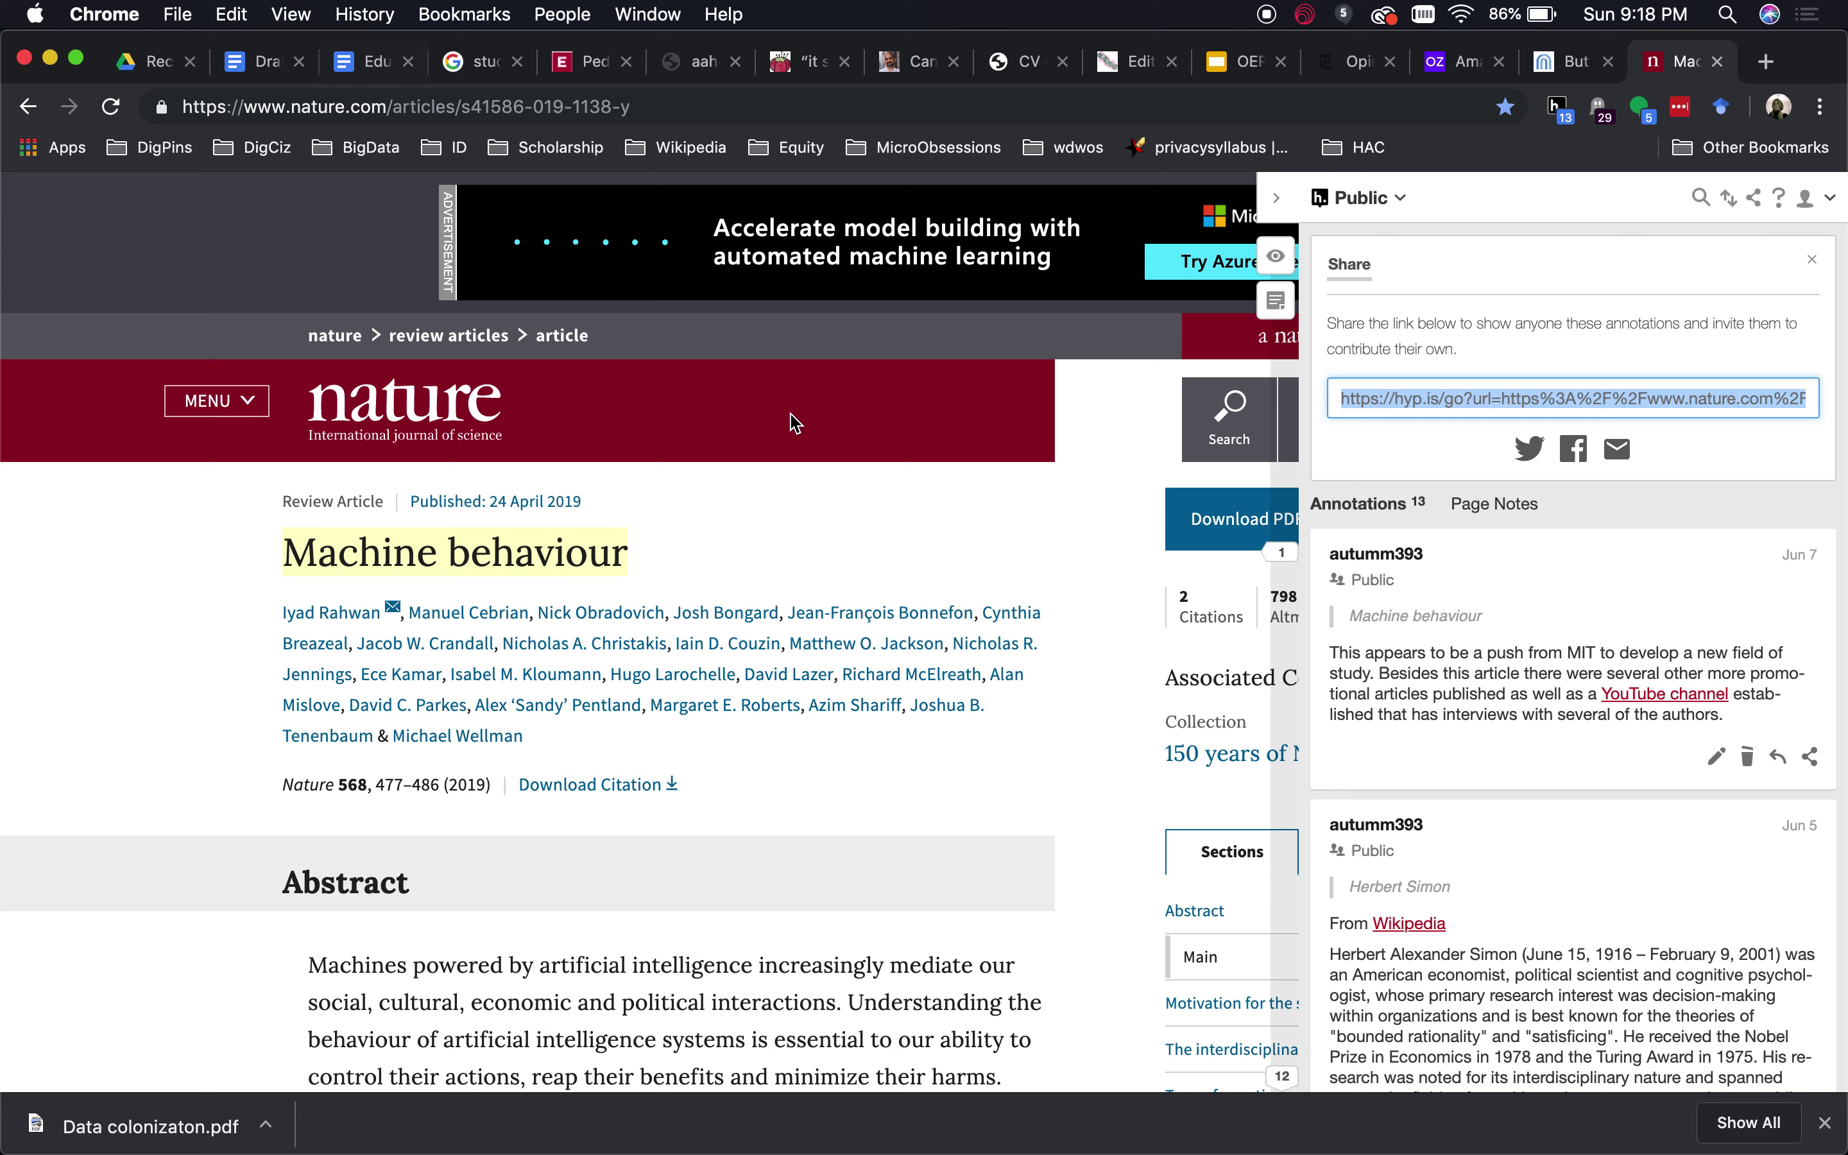
- Examine the "Machine behaviour" and "Herbert Simon" annotations and compare them with their highlighted passages in the article
scroll(1653, 779, "down", 5)
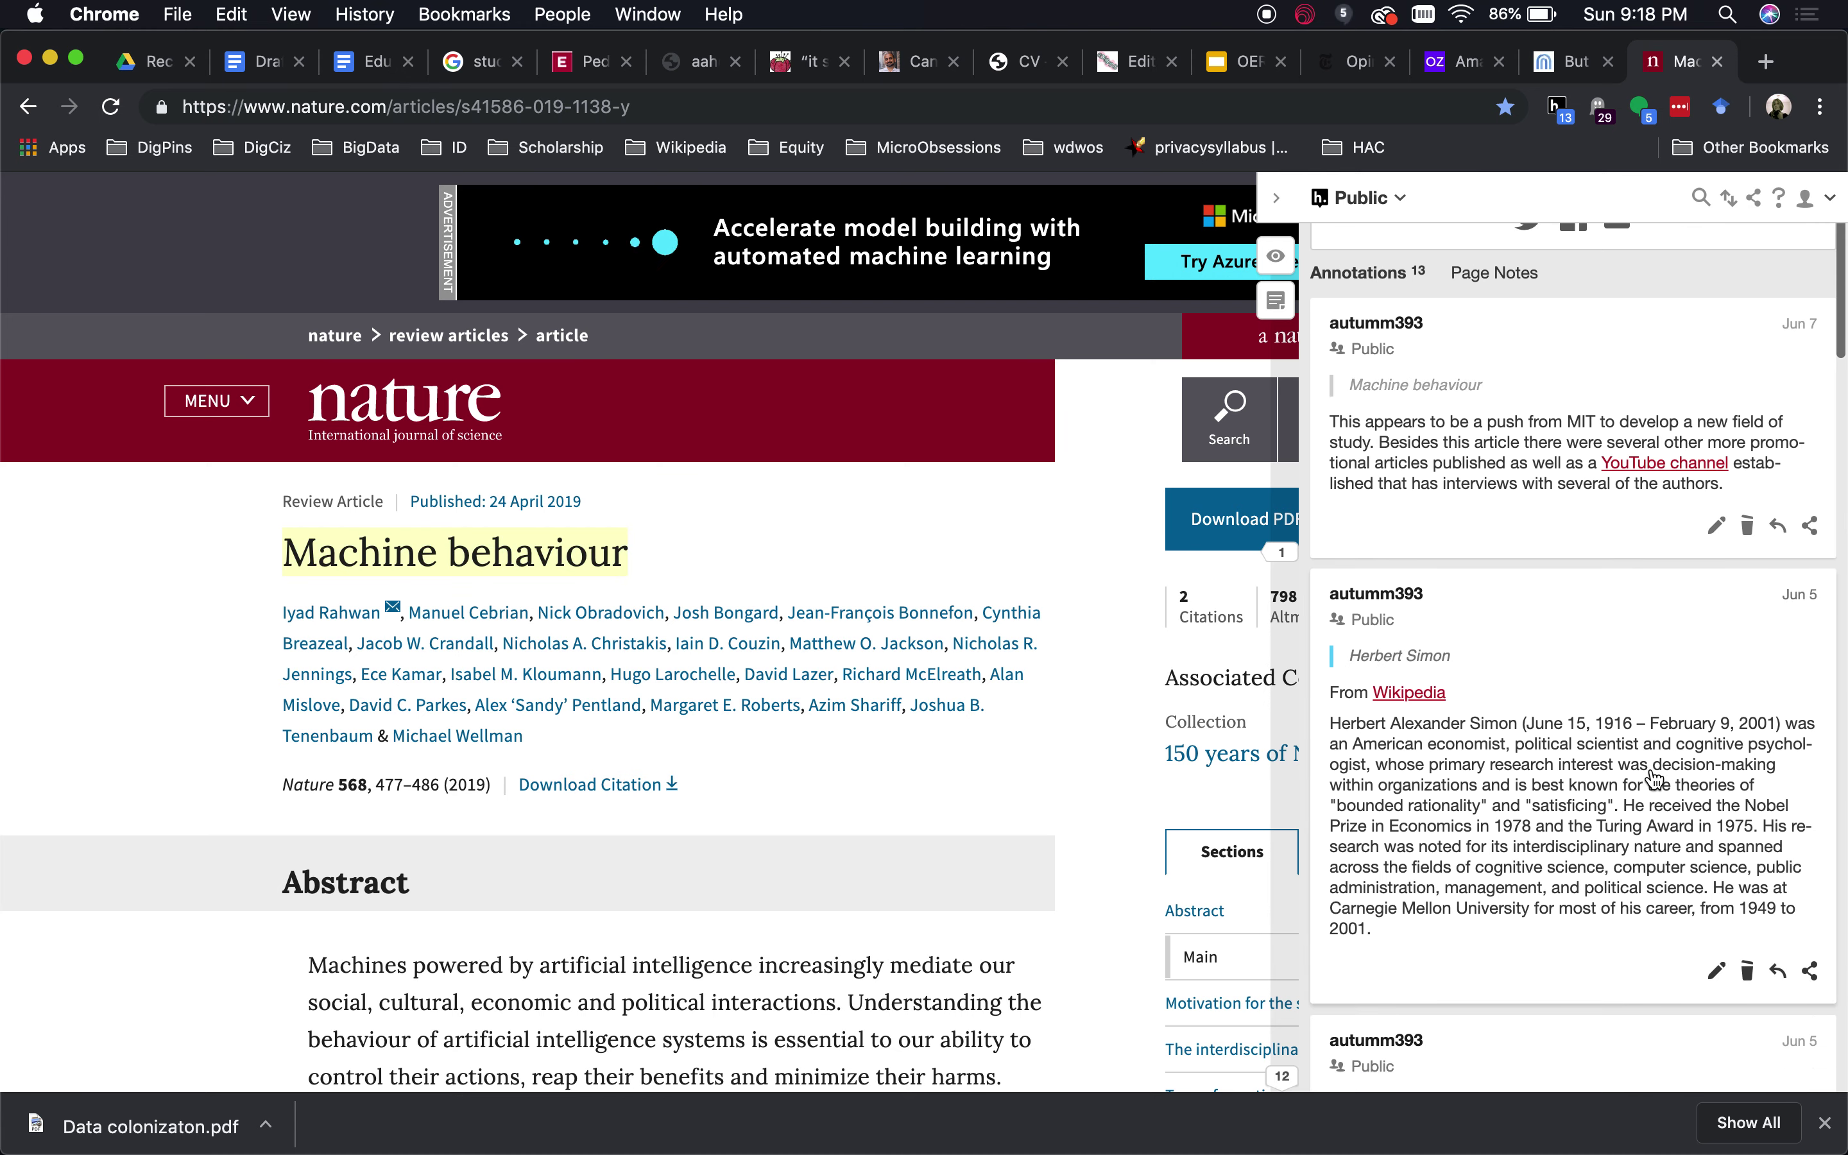
scroll(1652, 770, "up", 2)
scroll(1651, 769, "down", 3)
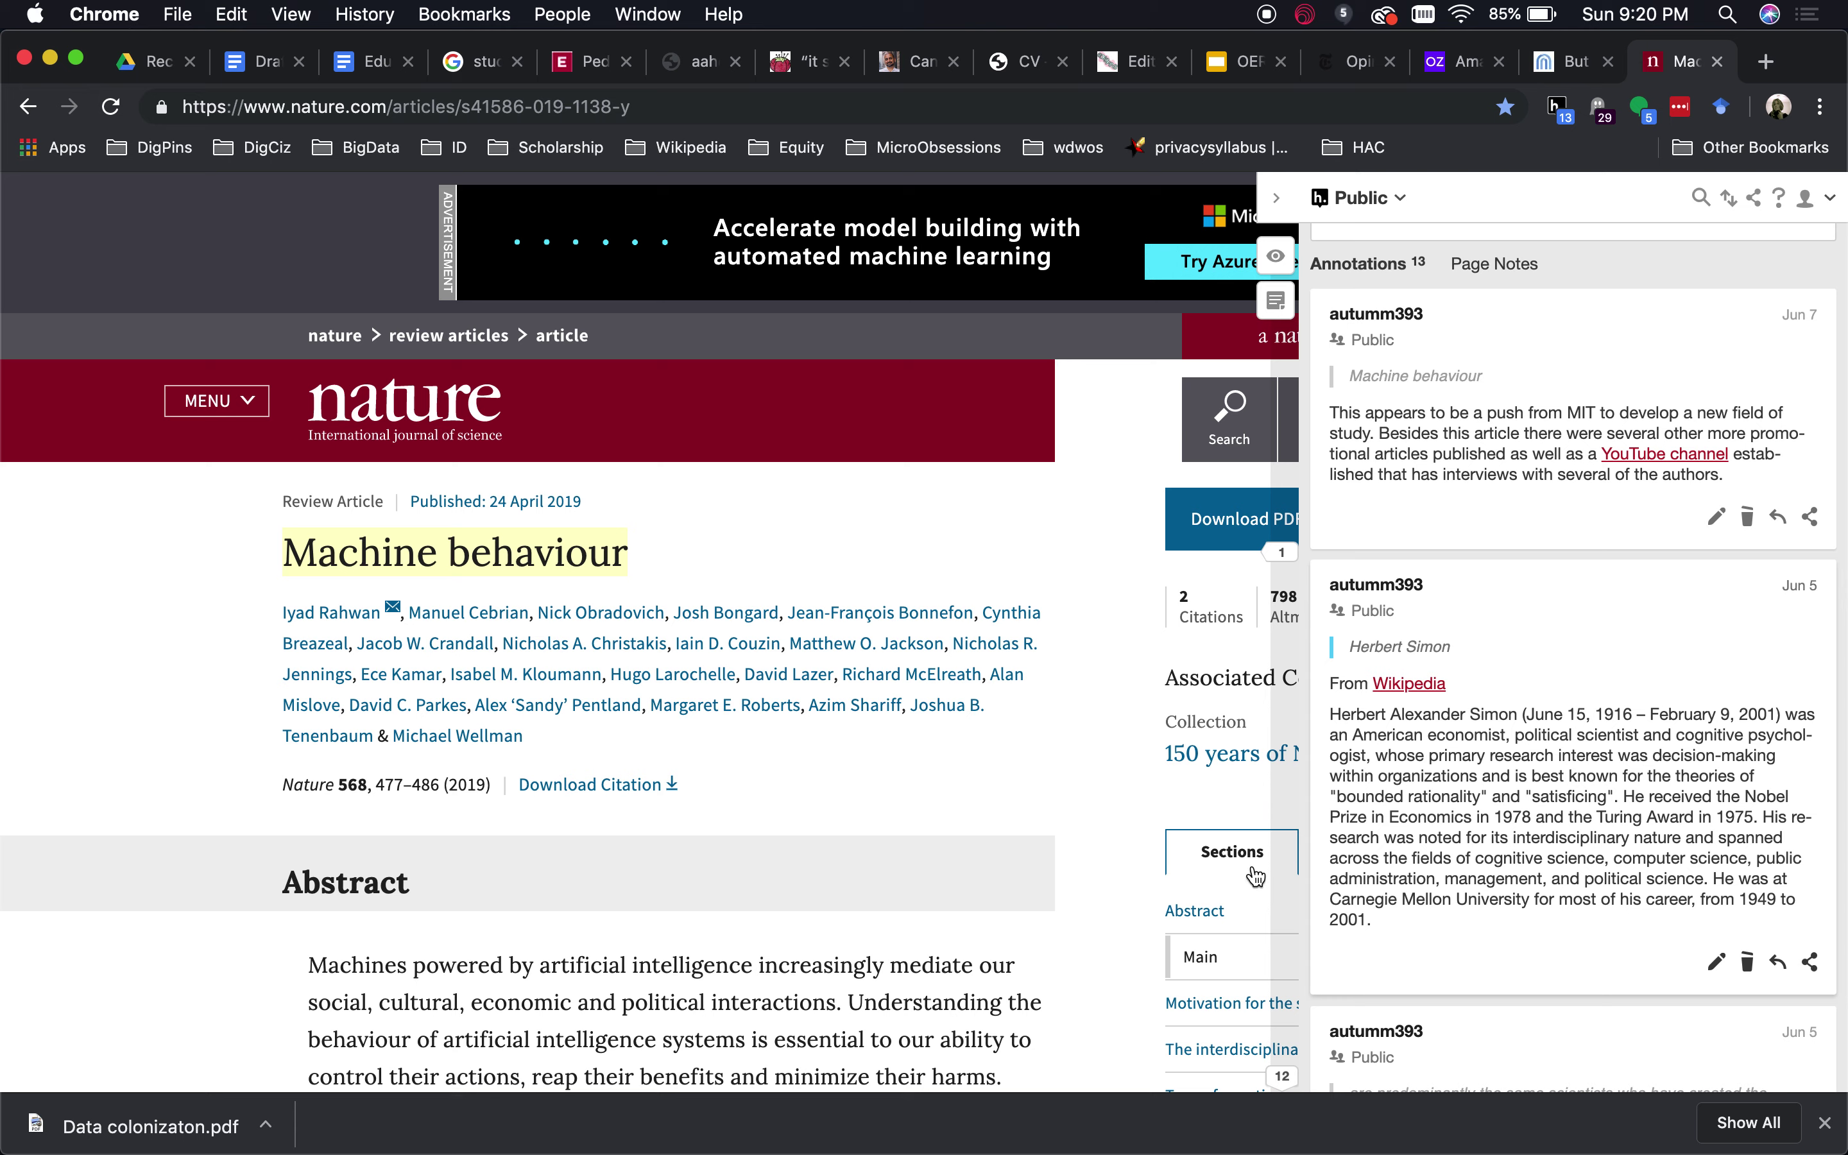
scroll(1092, 807, "down", 3)
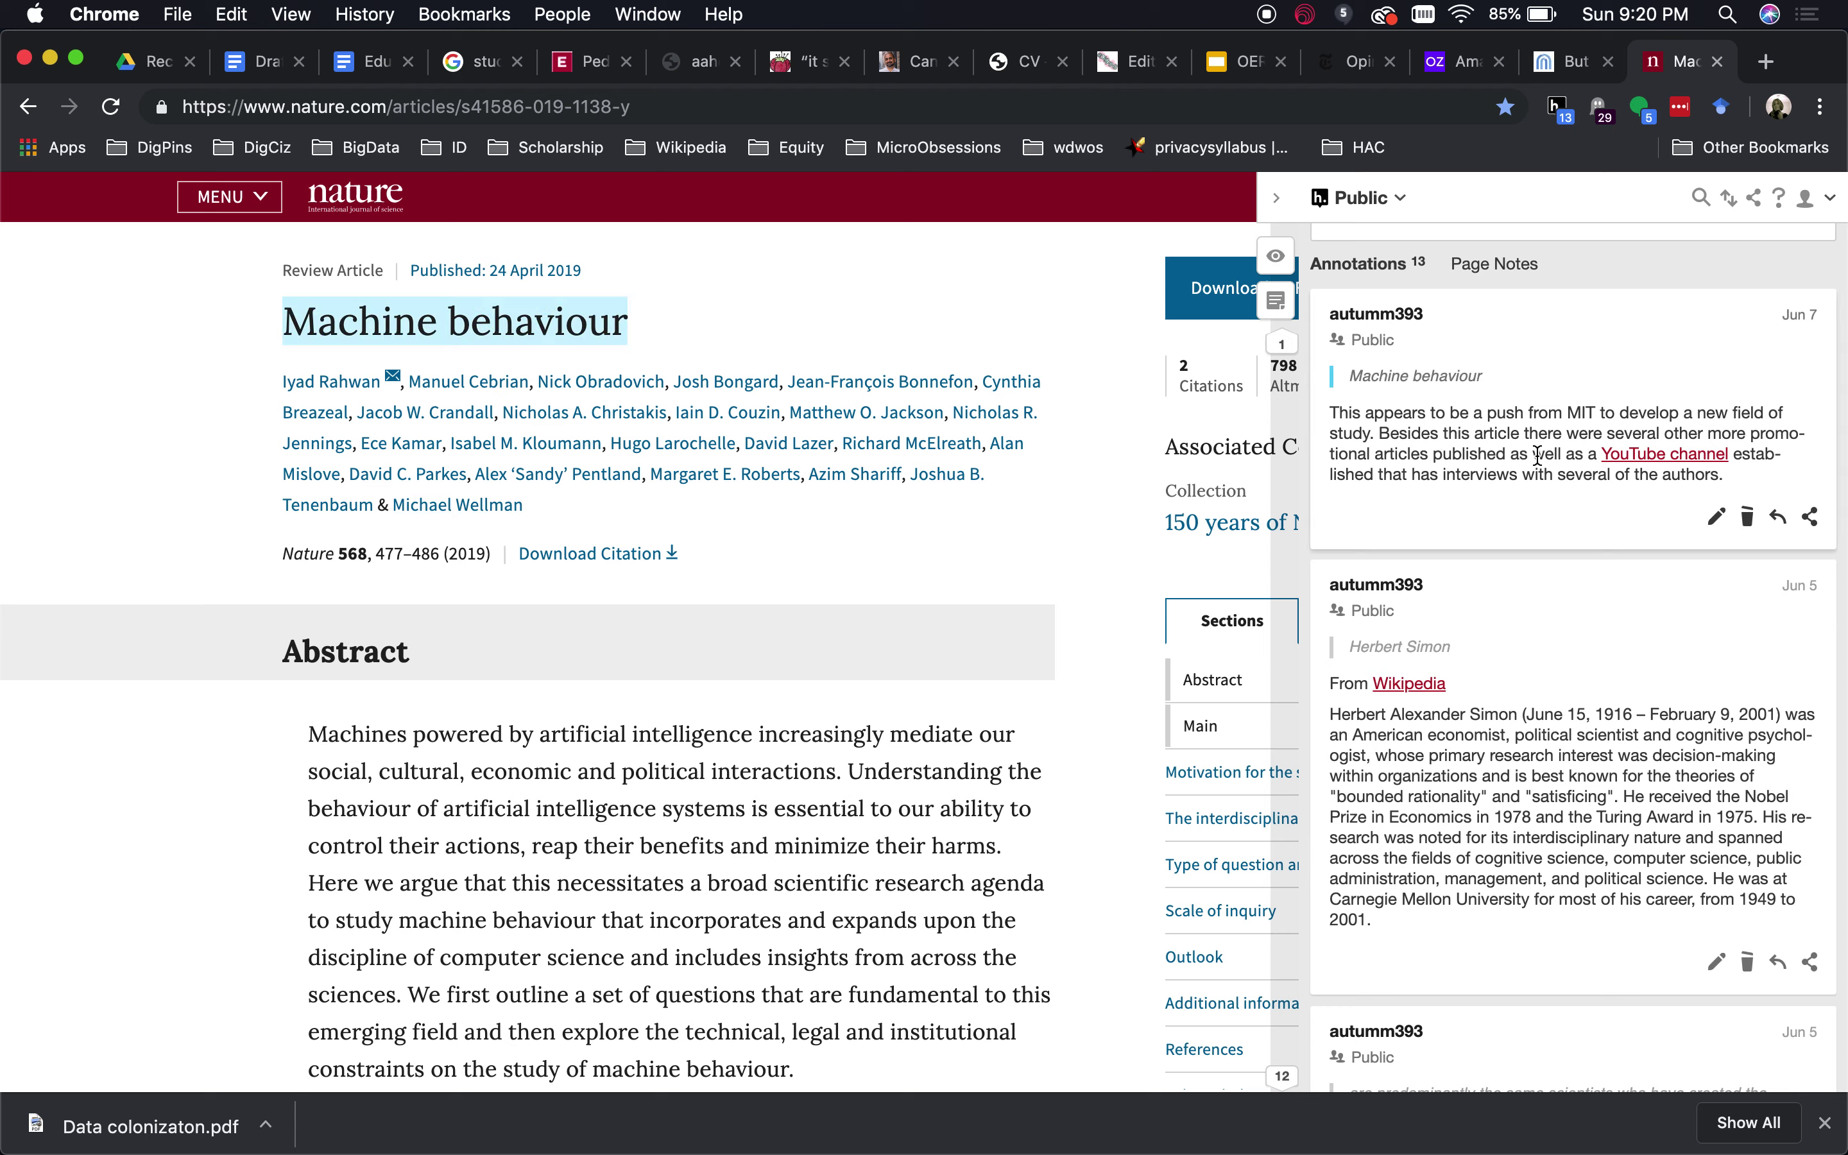
scroll(1539, 456, "down", 3)
scroll(1540, 466, "up", 1)
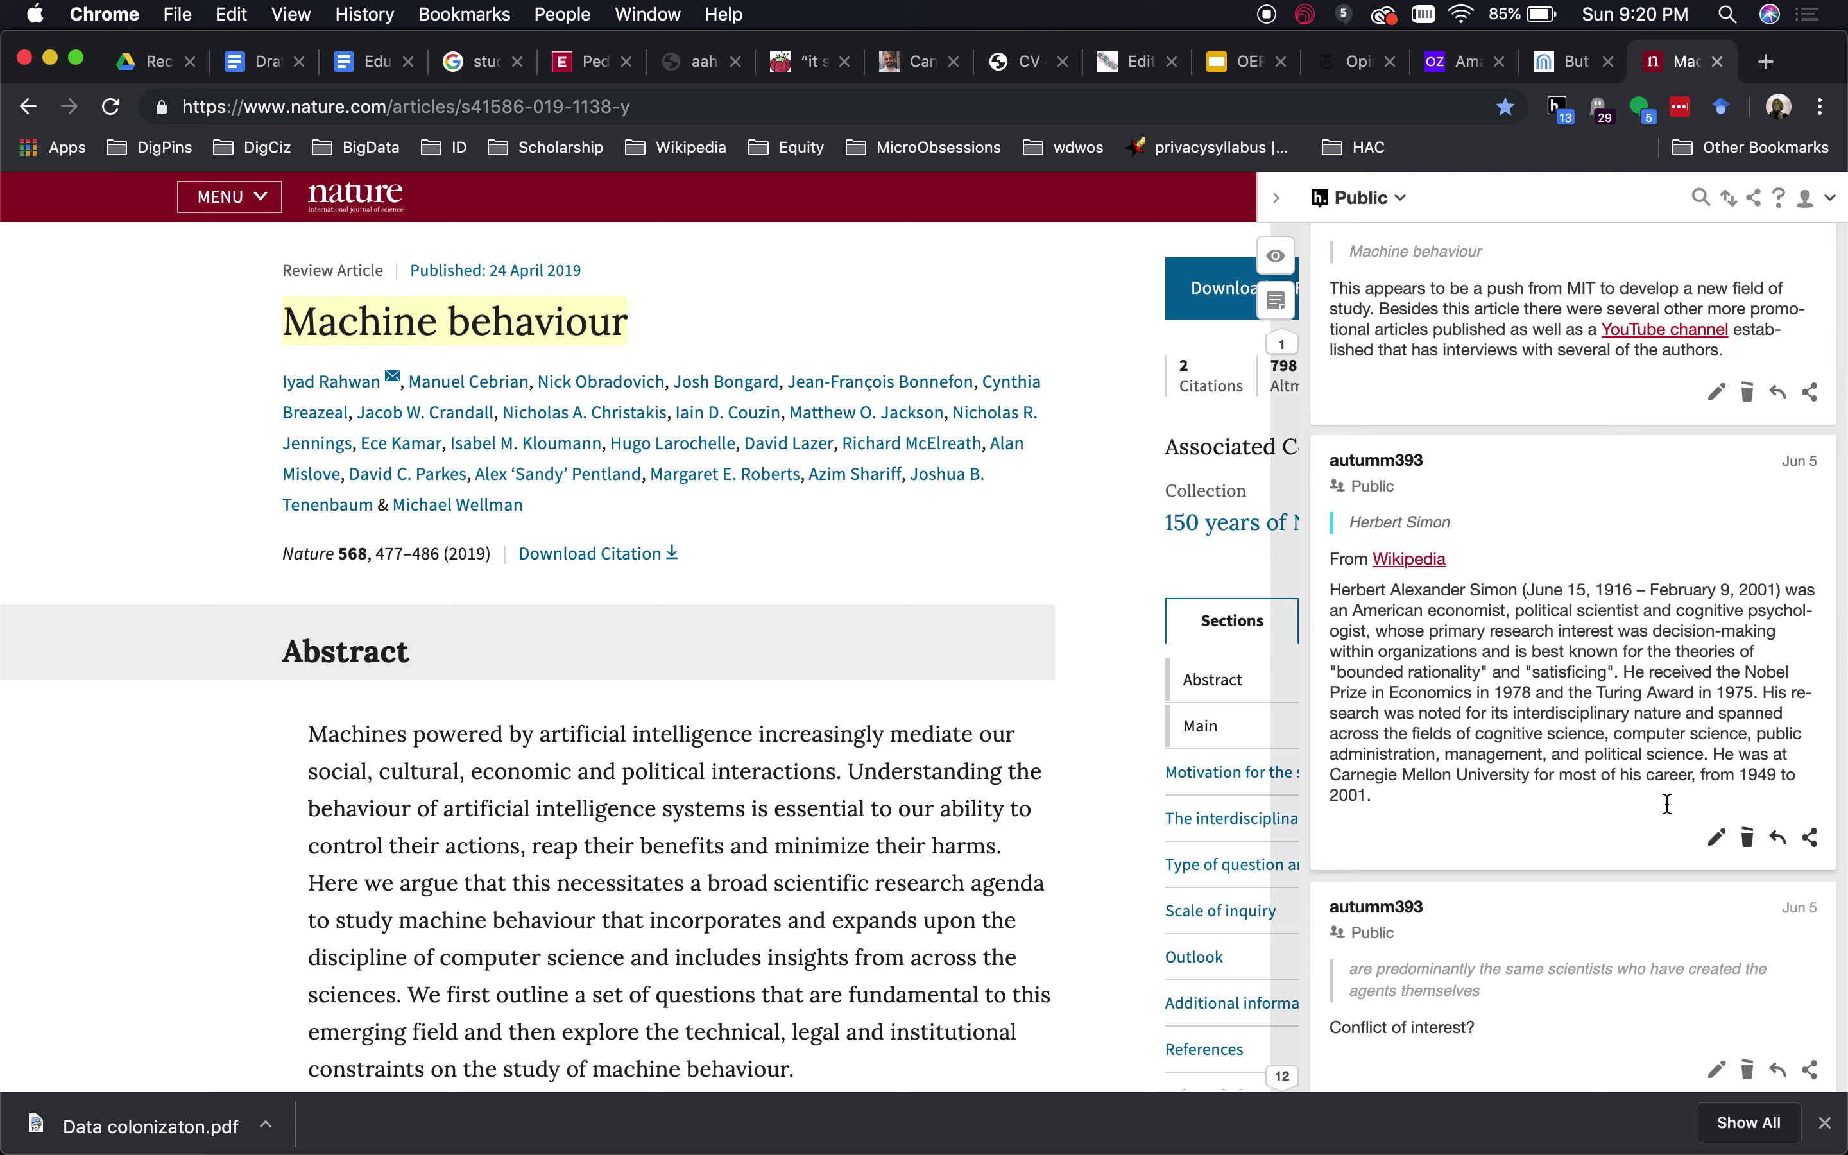
scroll(953, 869, "down", 10)
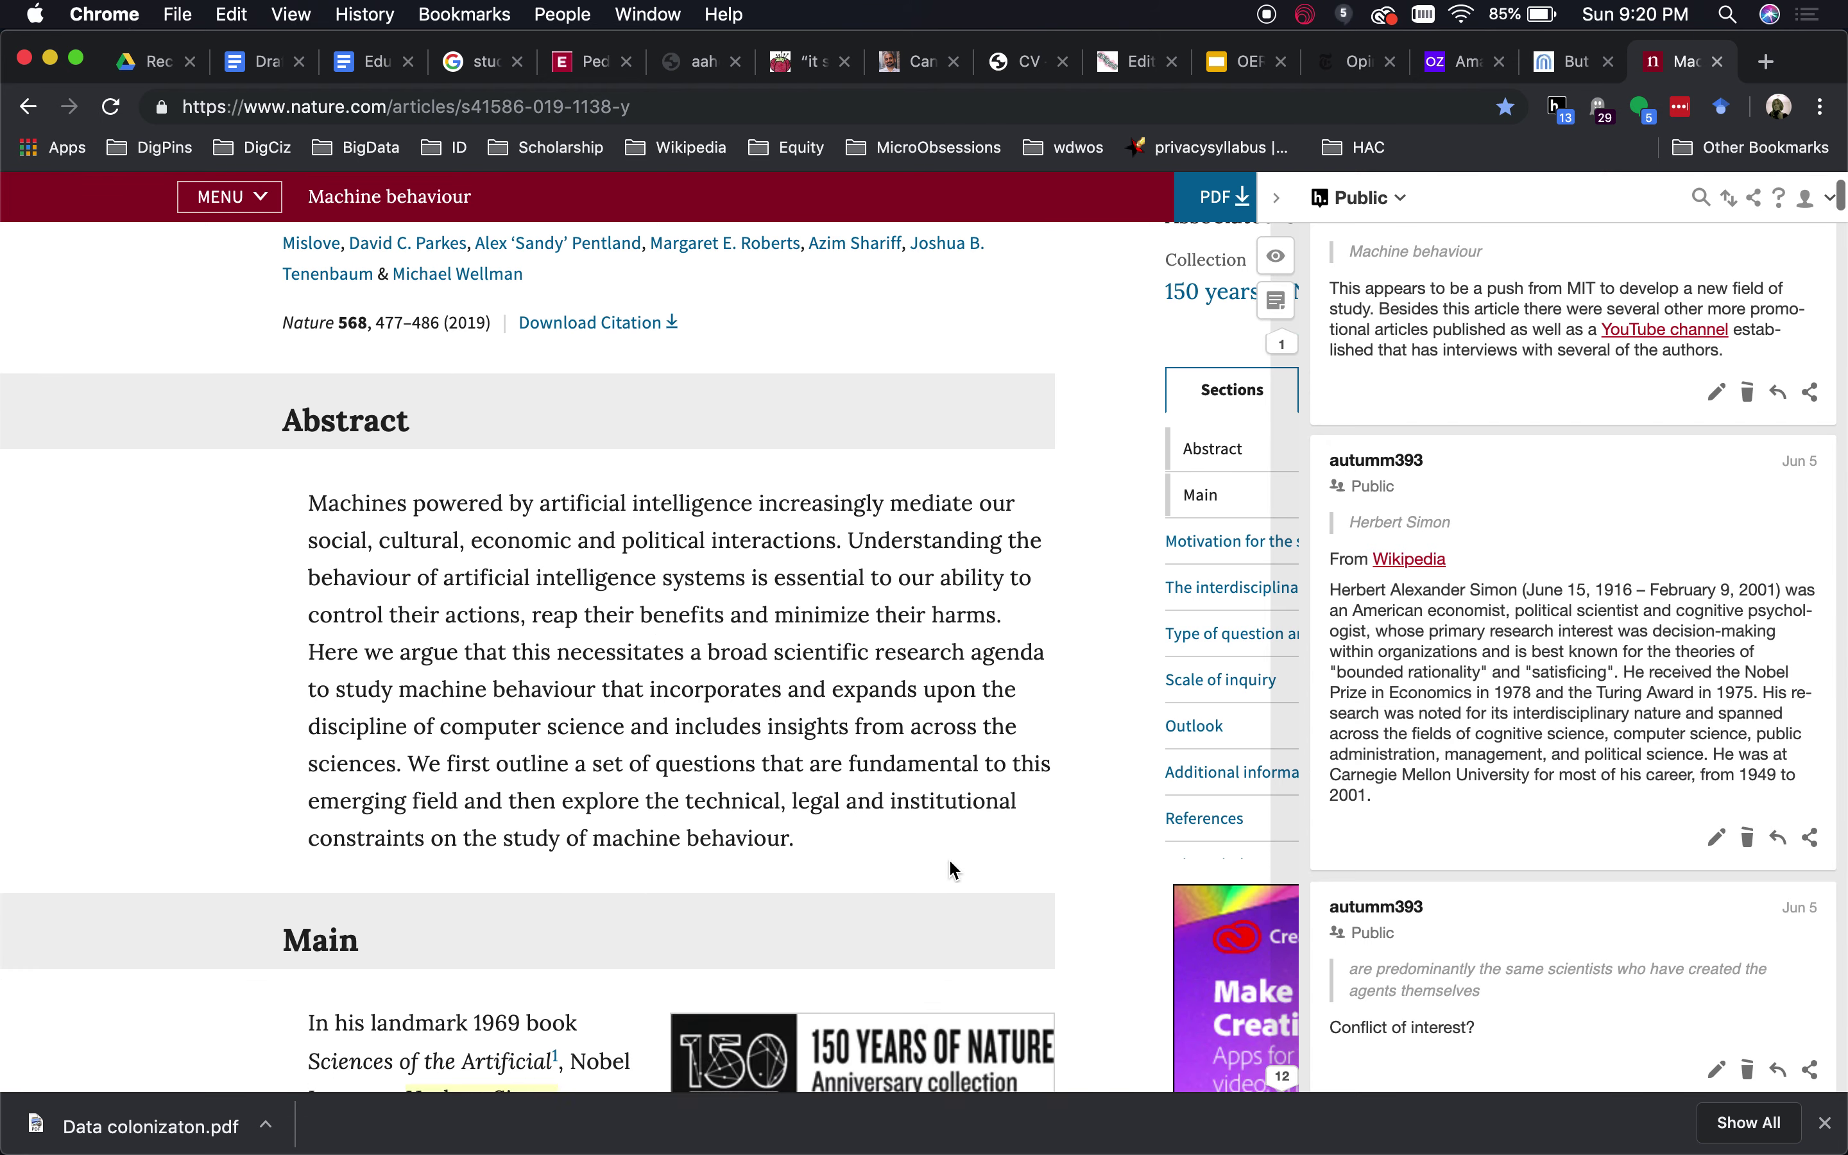
scroll(951, 859, "down", 1)
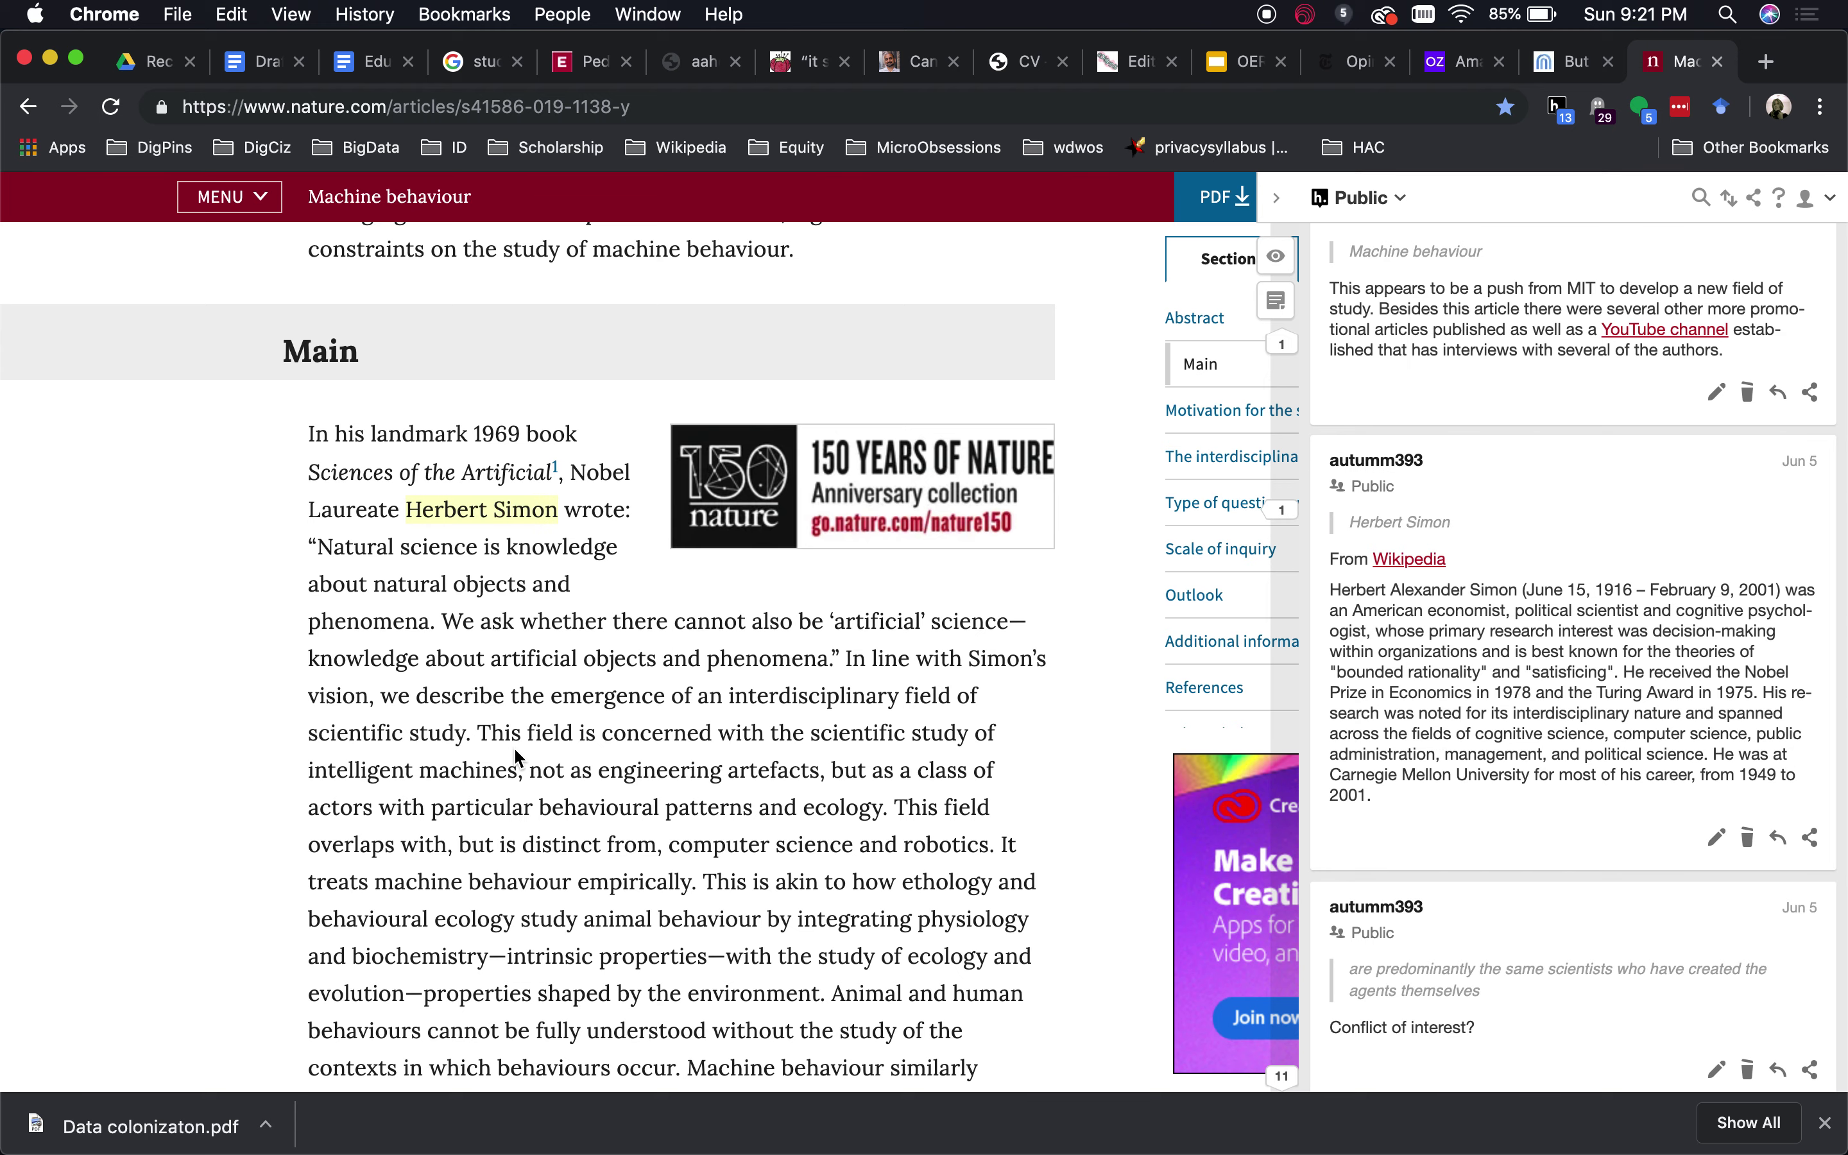
scroll(514, 746, "down", 1)
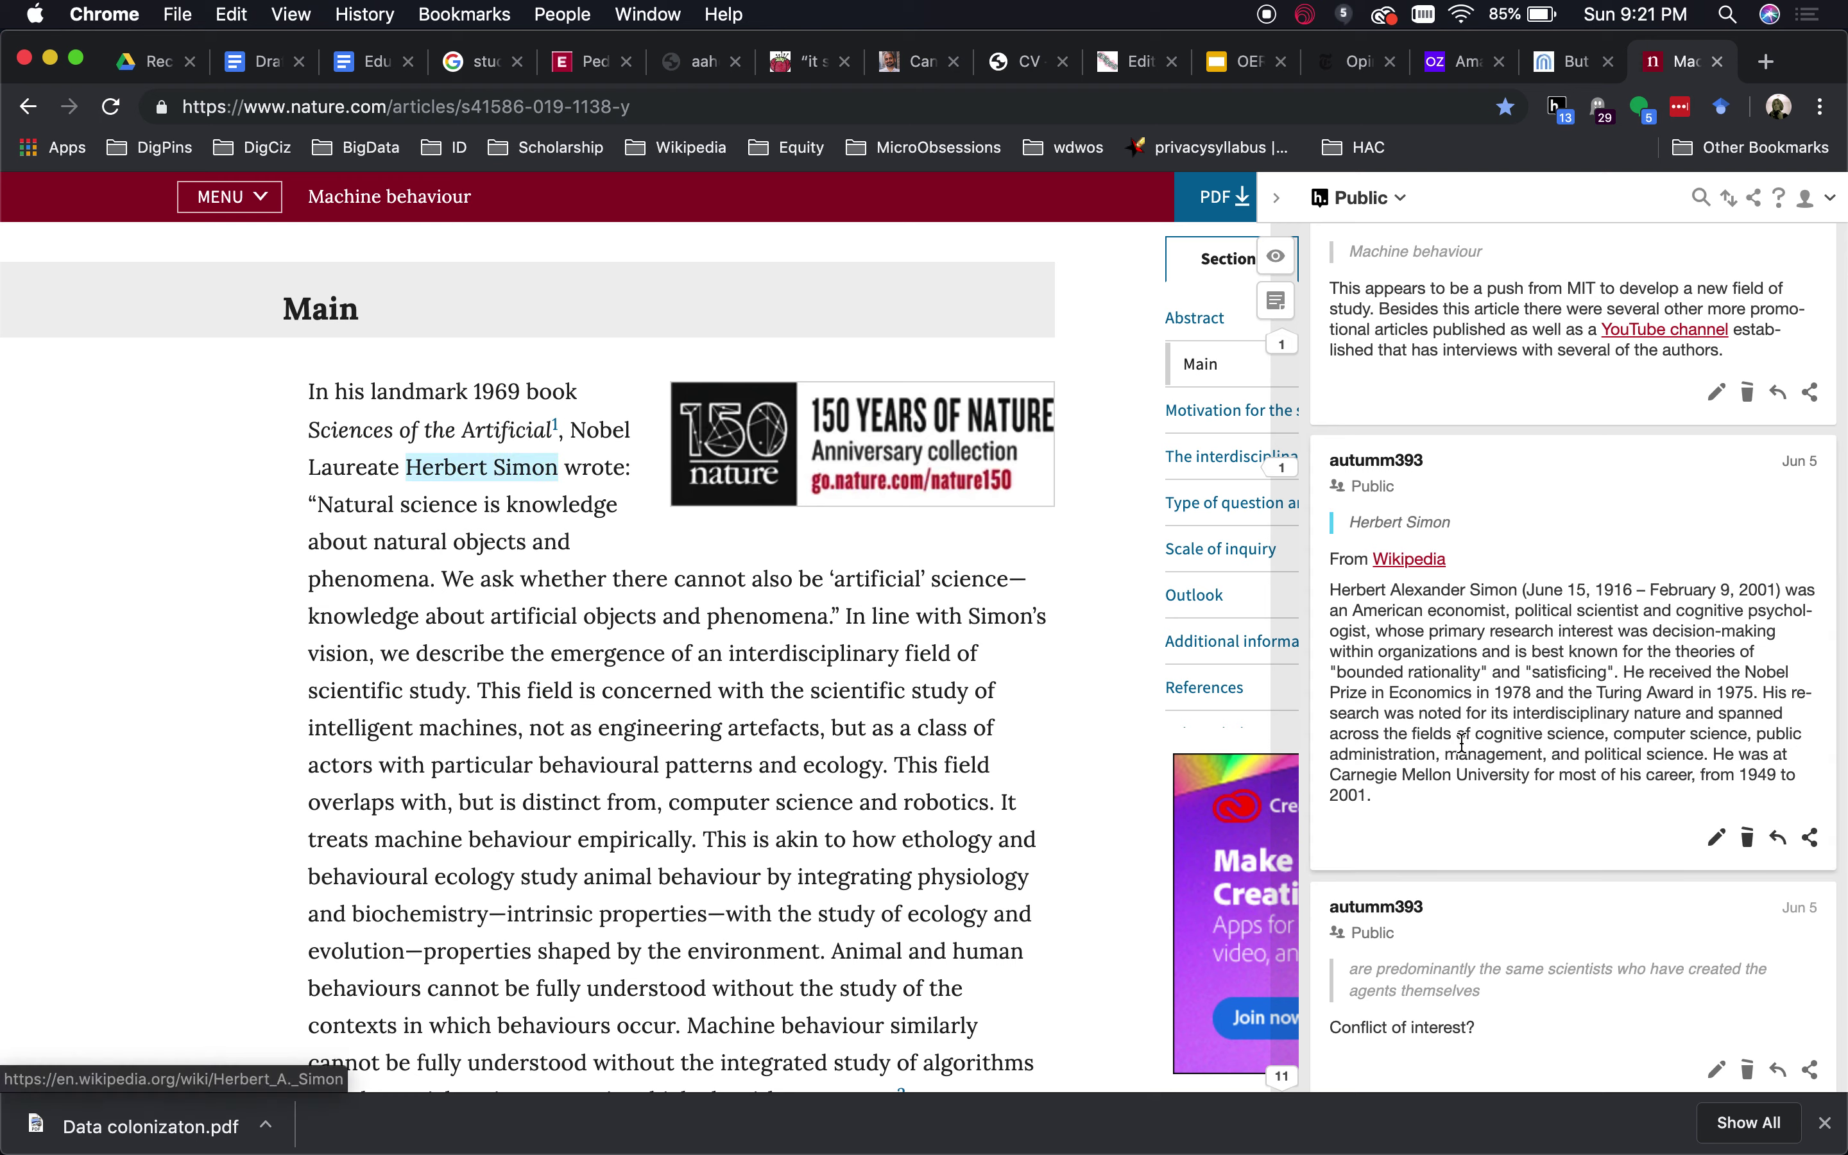
- Browse the annotations from "Conflict of interest?" to "Bayesian state" along with the matching highlighted text in the Main section
scroll(1638, 819, "down", 3)
scroll(1638, 819, "down", 4)
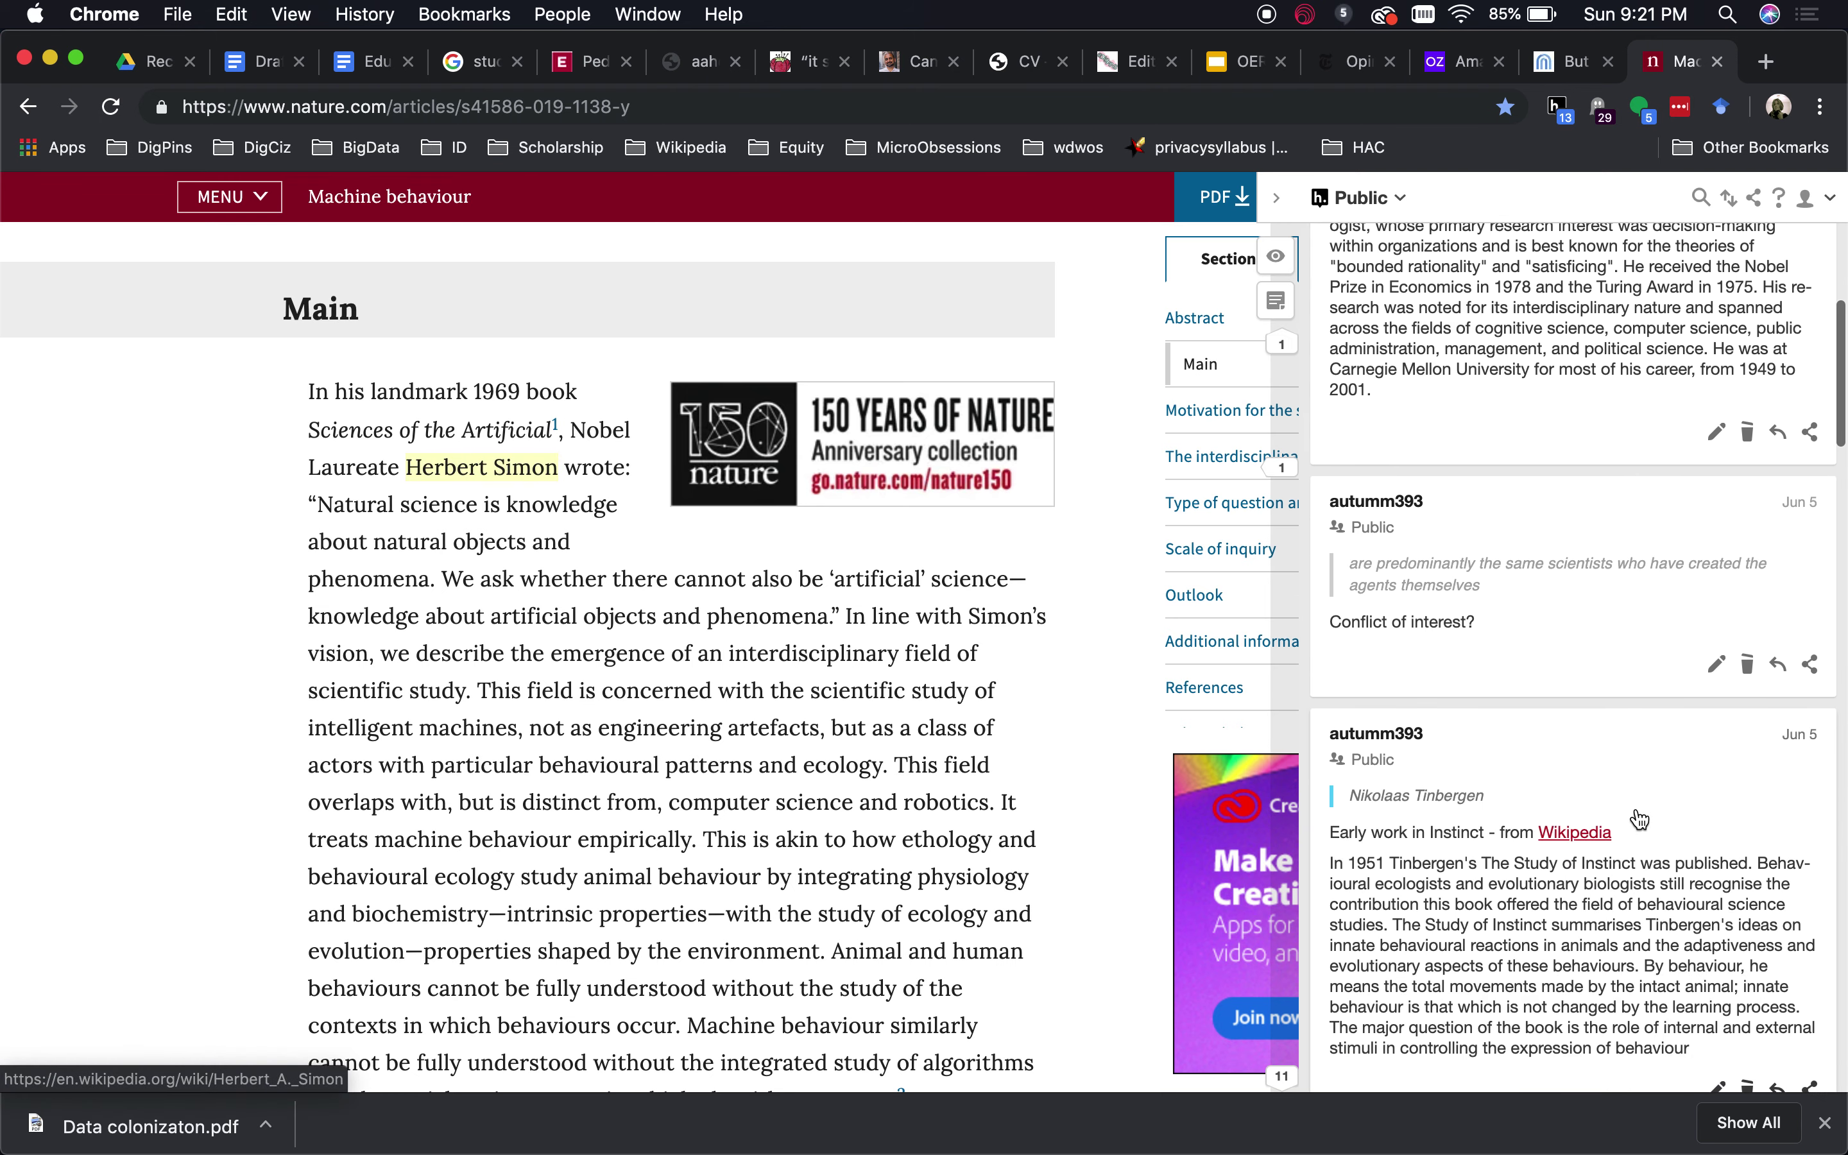
scroll(1639, 819, "down", 2)
scroll(1638, 810, "down", 10)
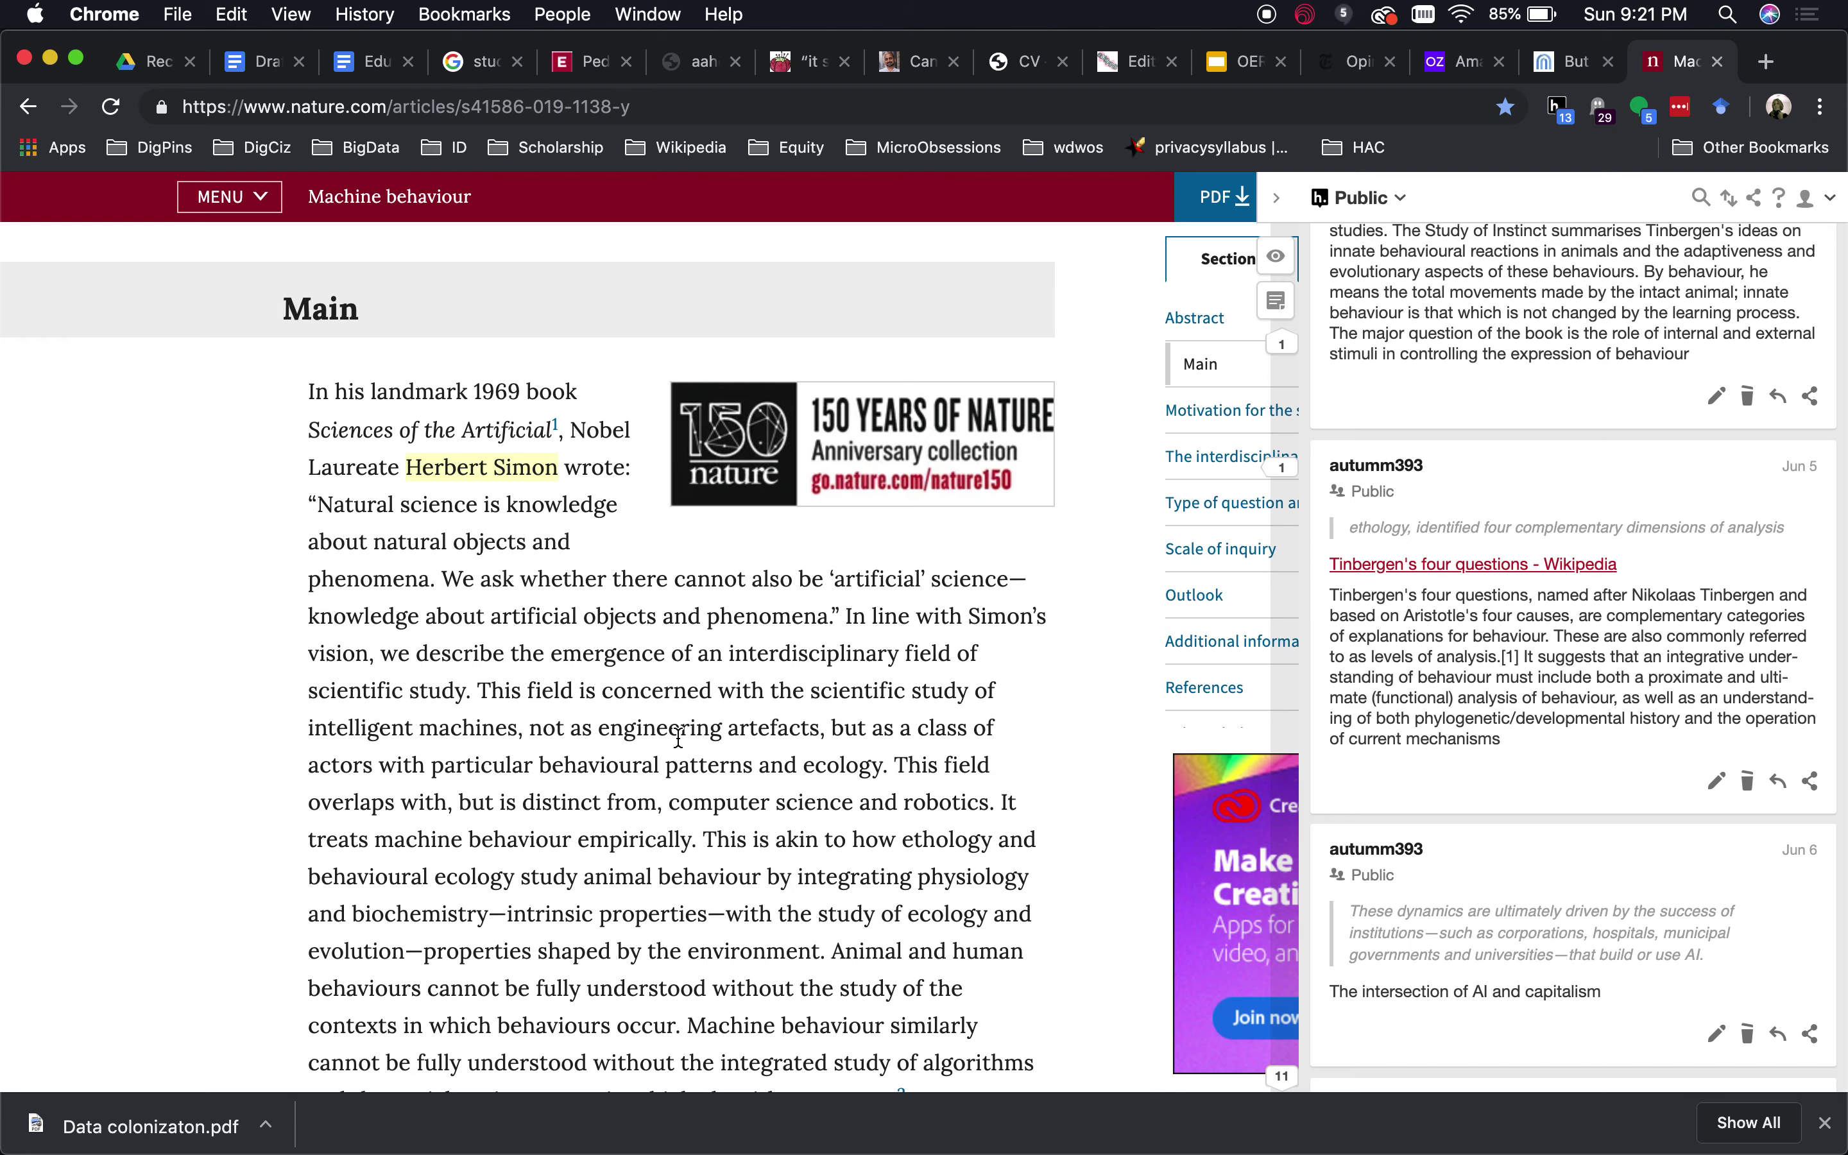
scroll(678, 737, "down", 8)
scroll(679, 737, "down", 2)
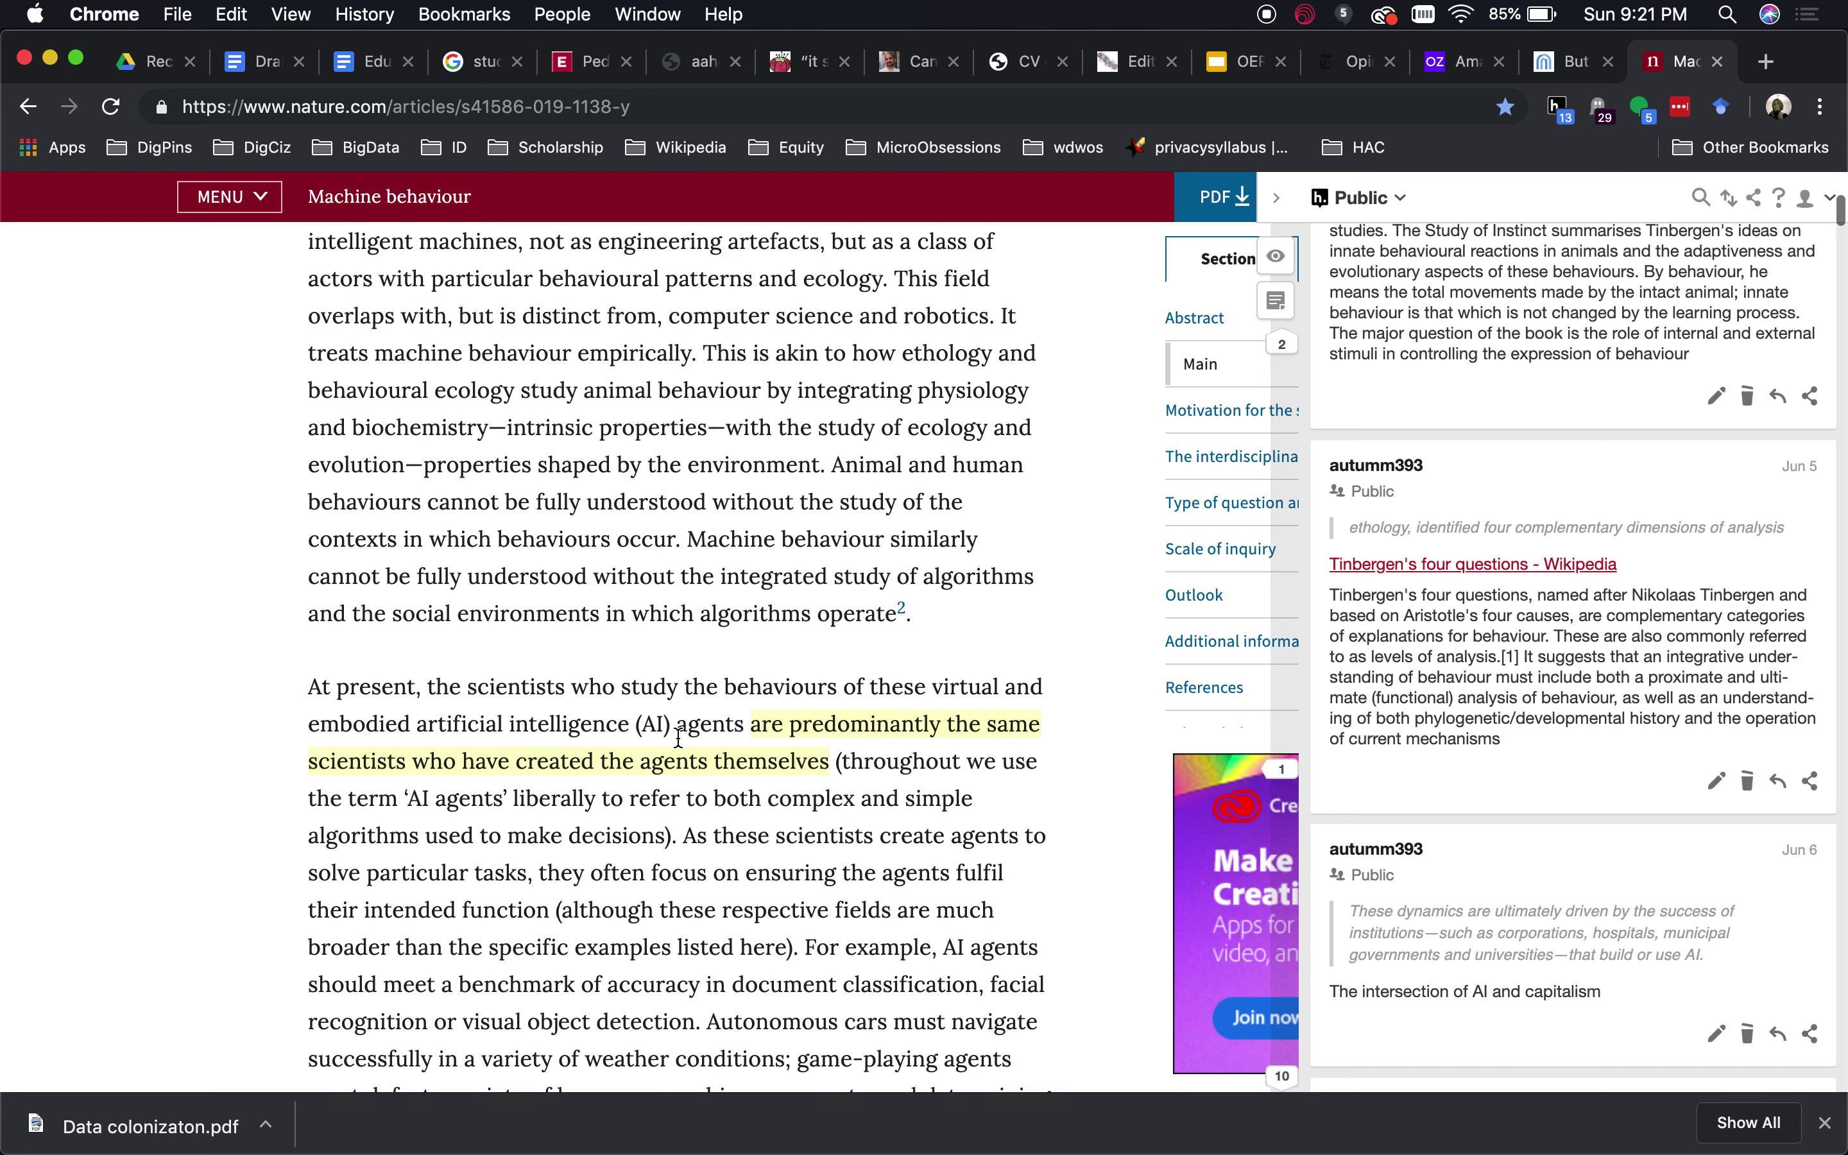
scroll(1371, 783, "down", 4)
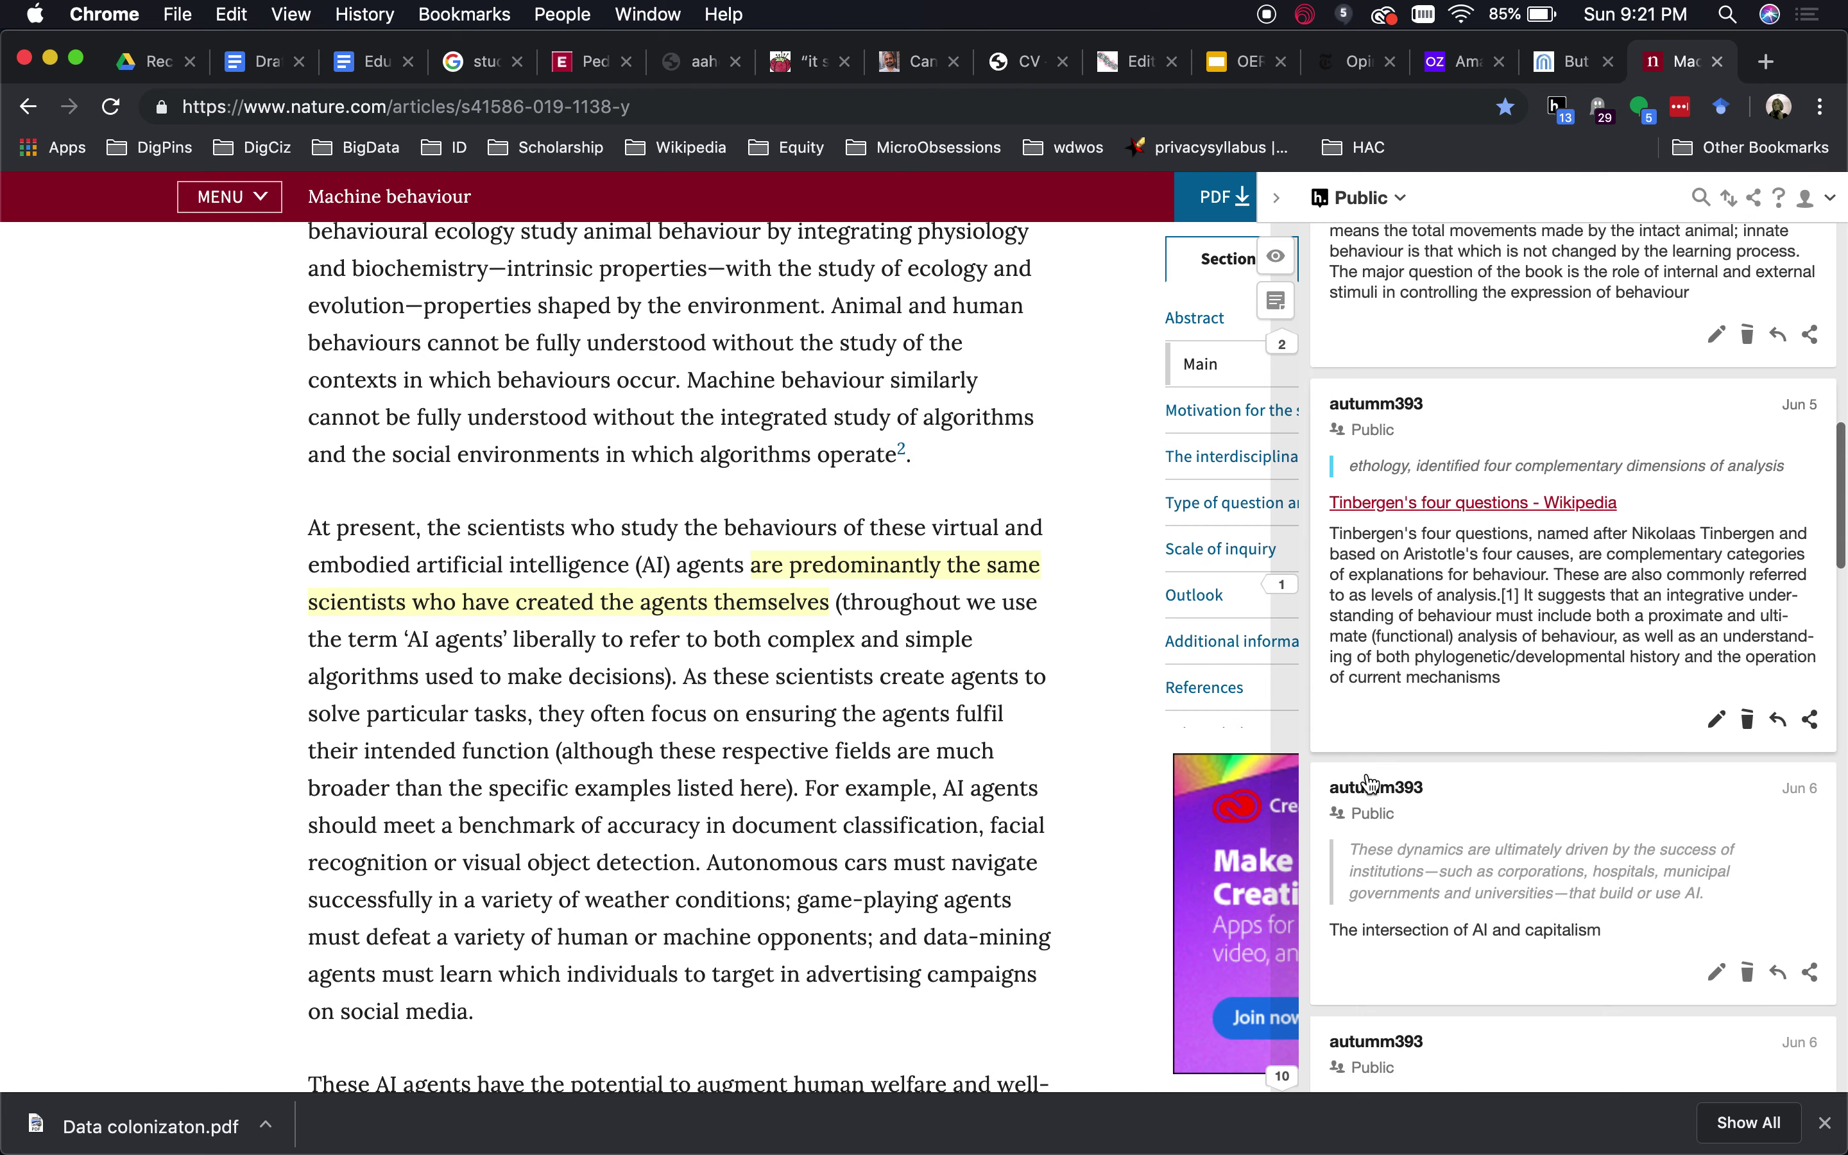
scroll(1370, 783, "down", 8)
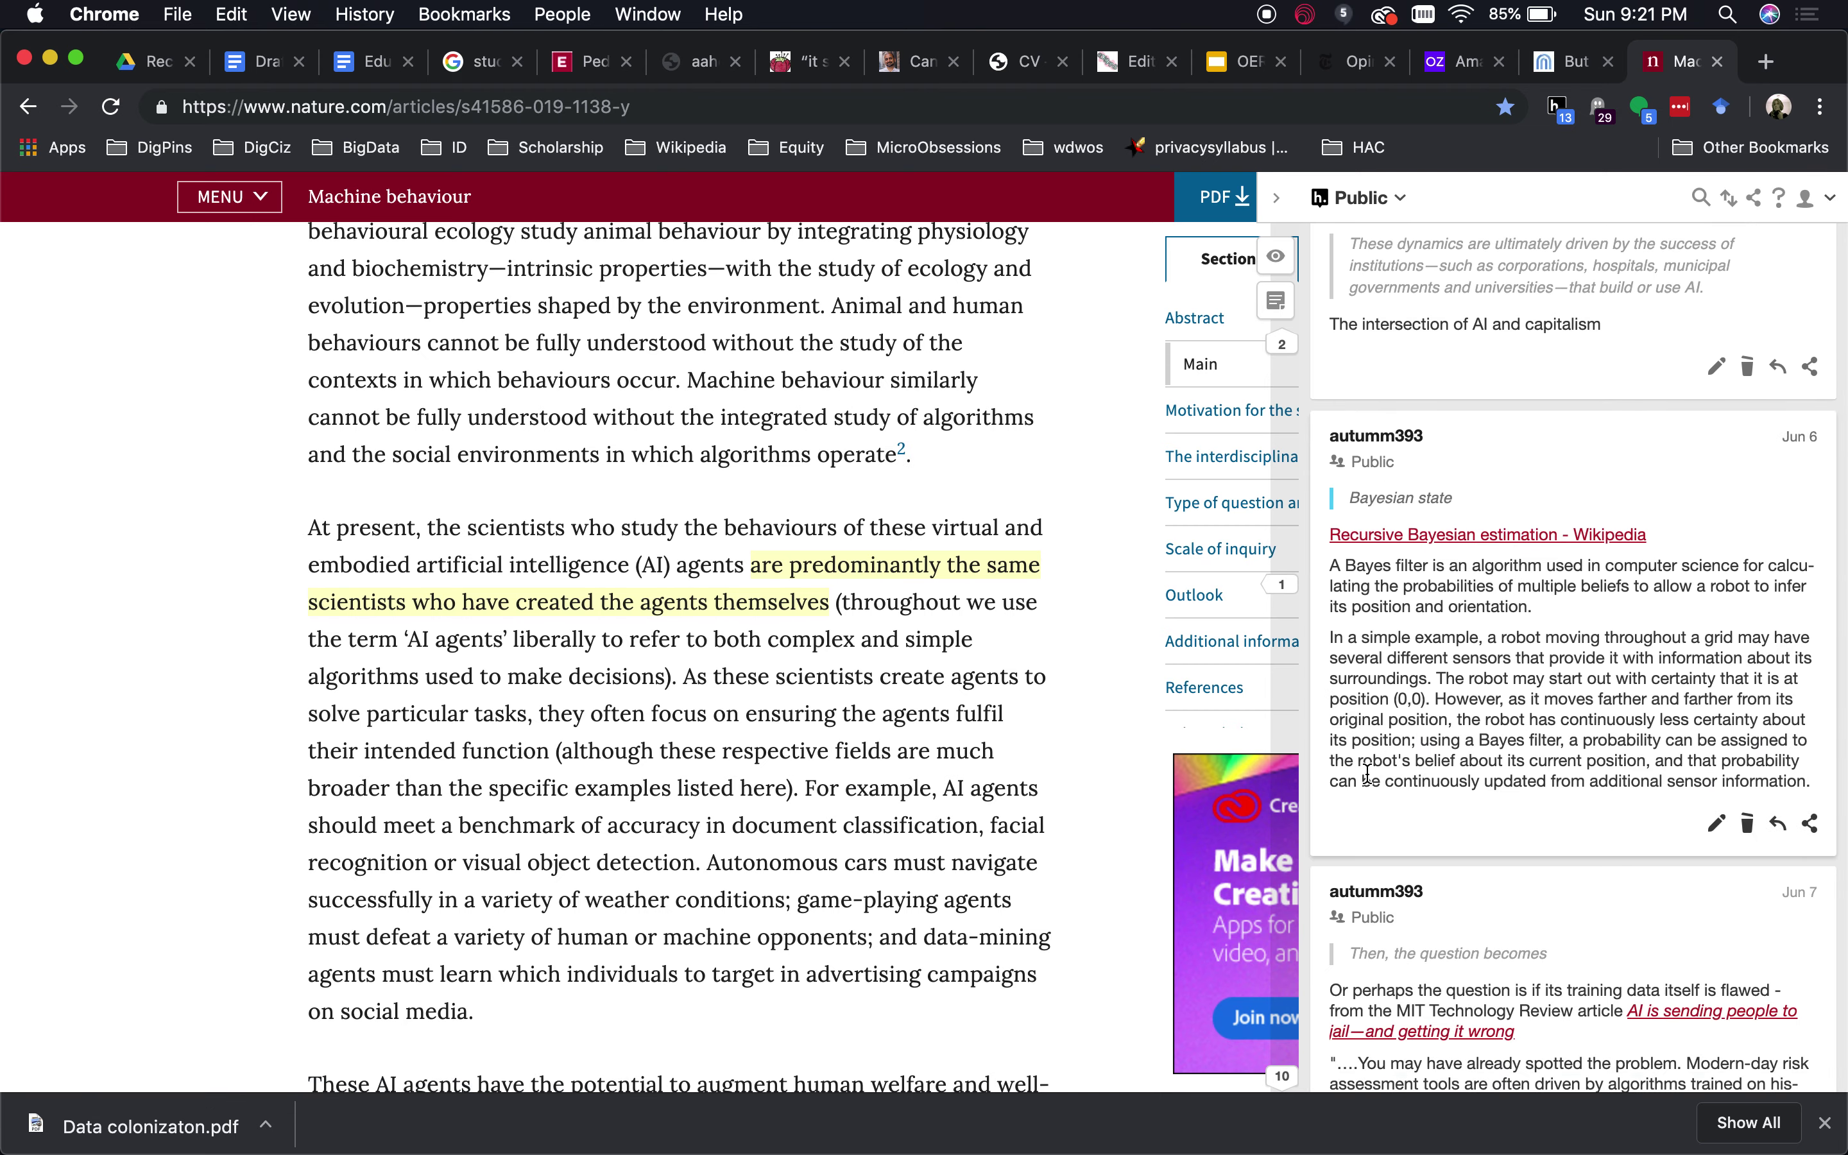
- Display the article's page notes instead of its annotations and start a new page note in the Public group
scroll(1367, 773, "up", 15)
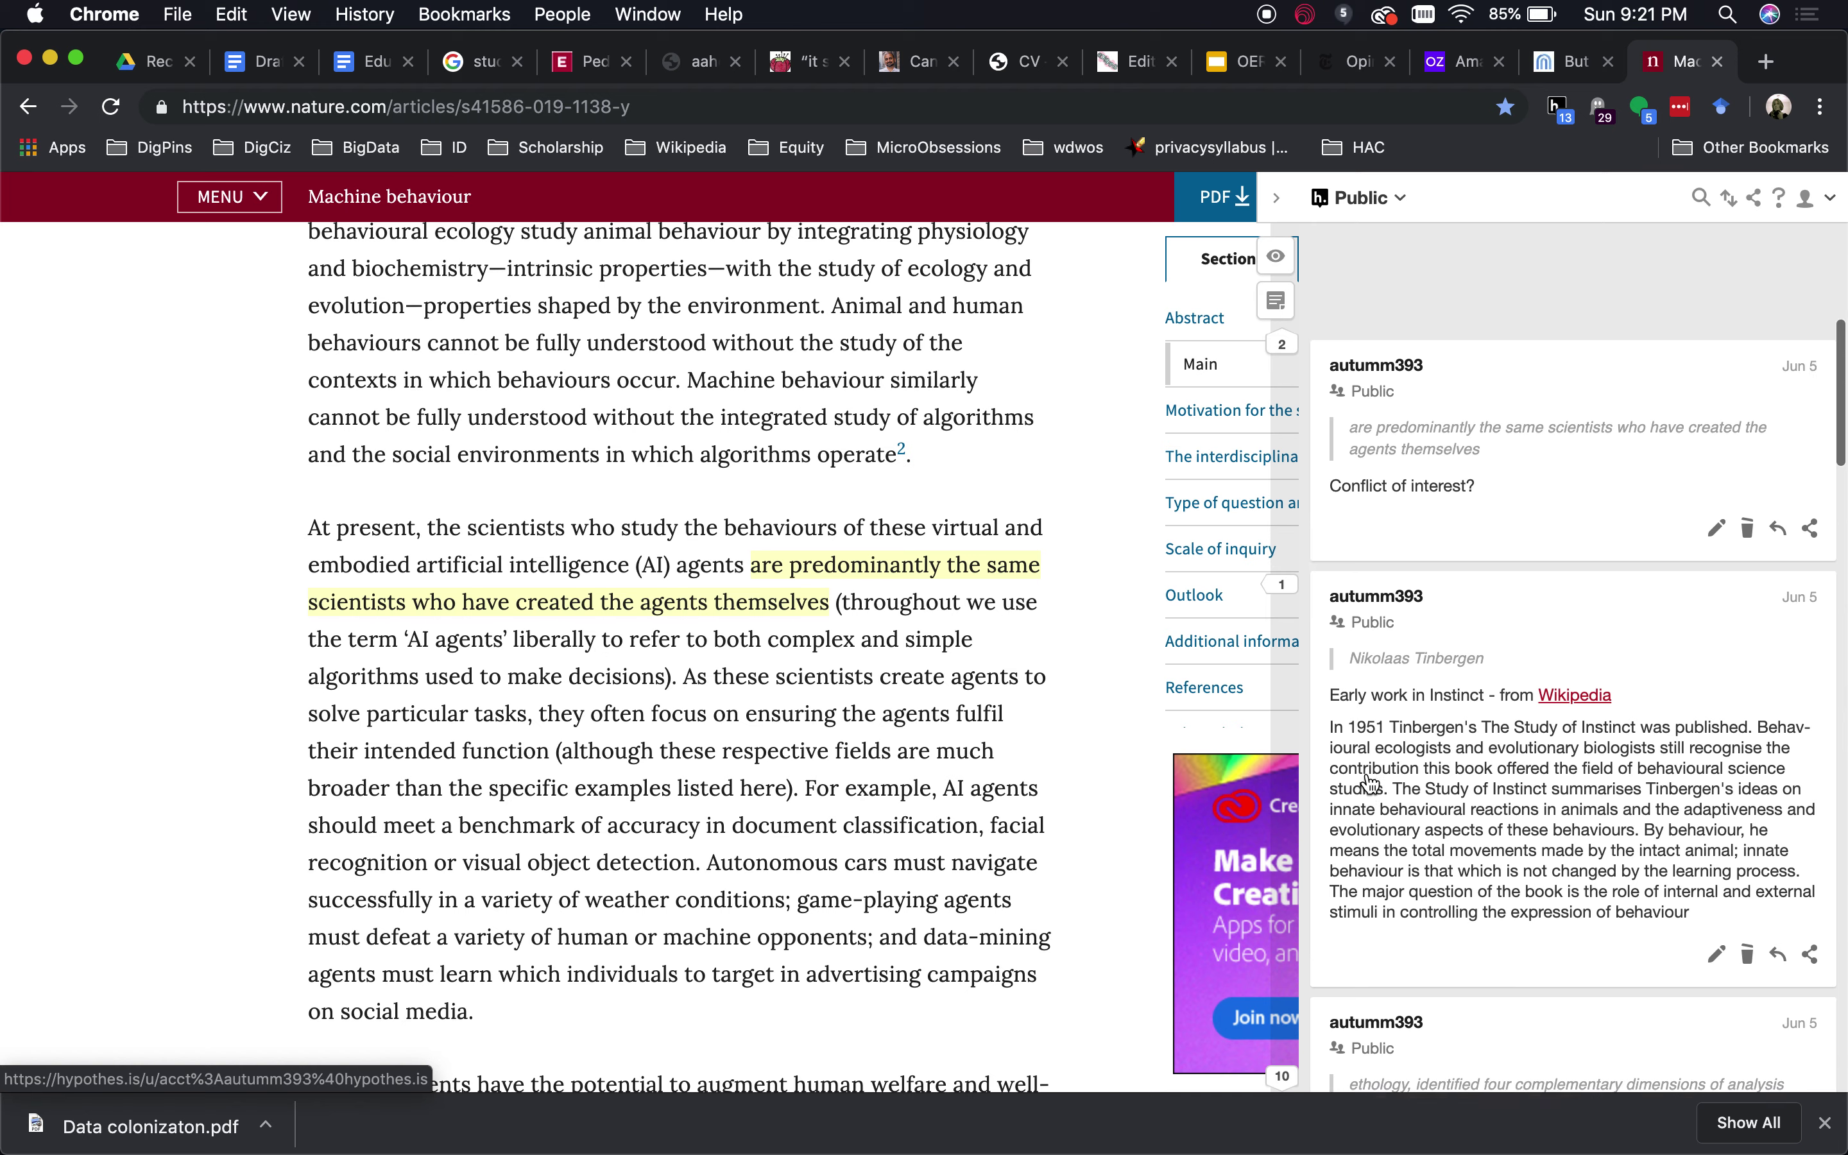
scroll(1427, 600, "up", 1)
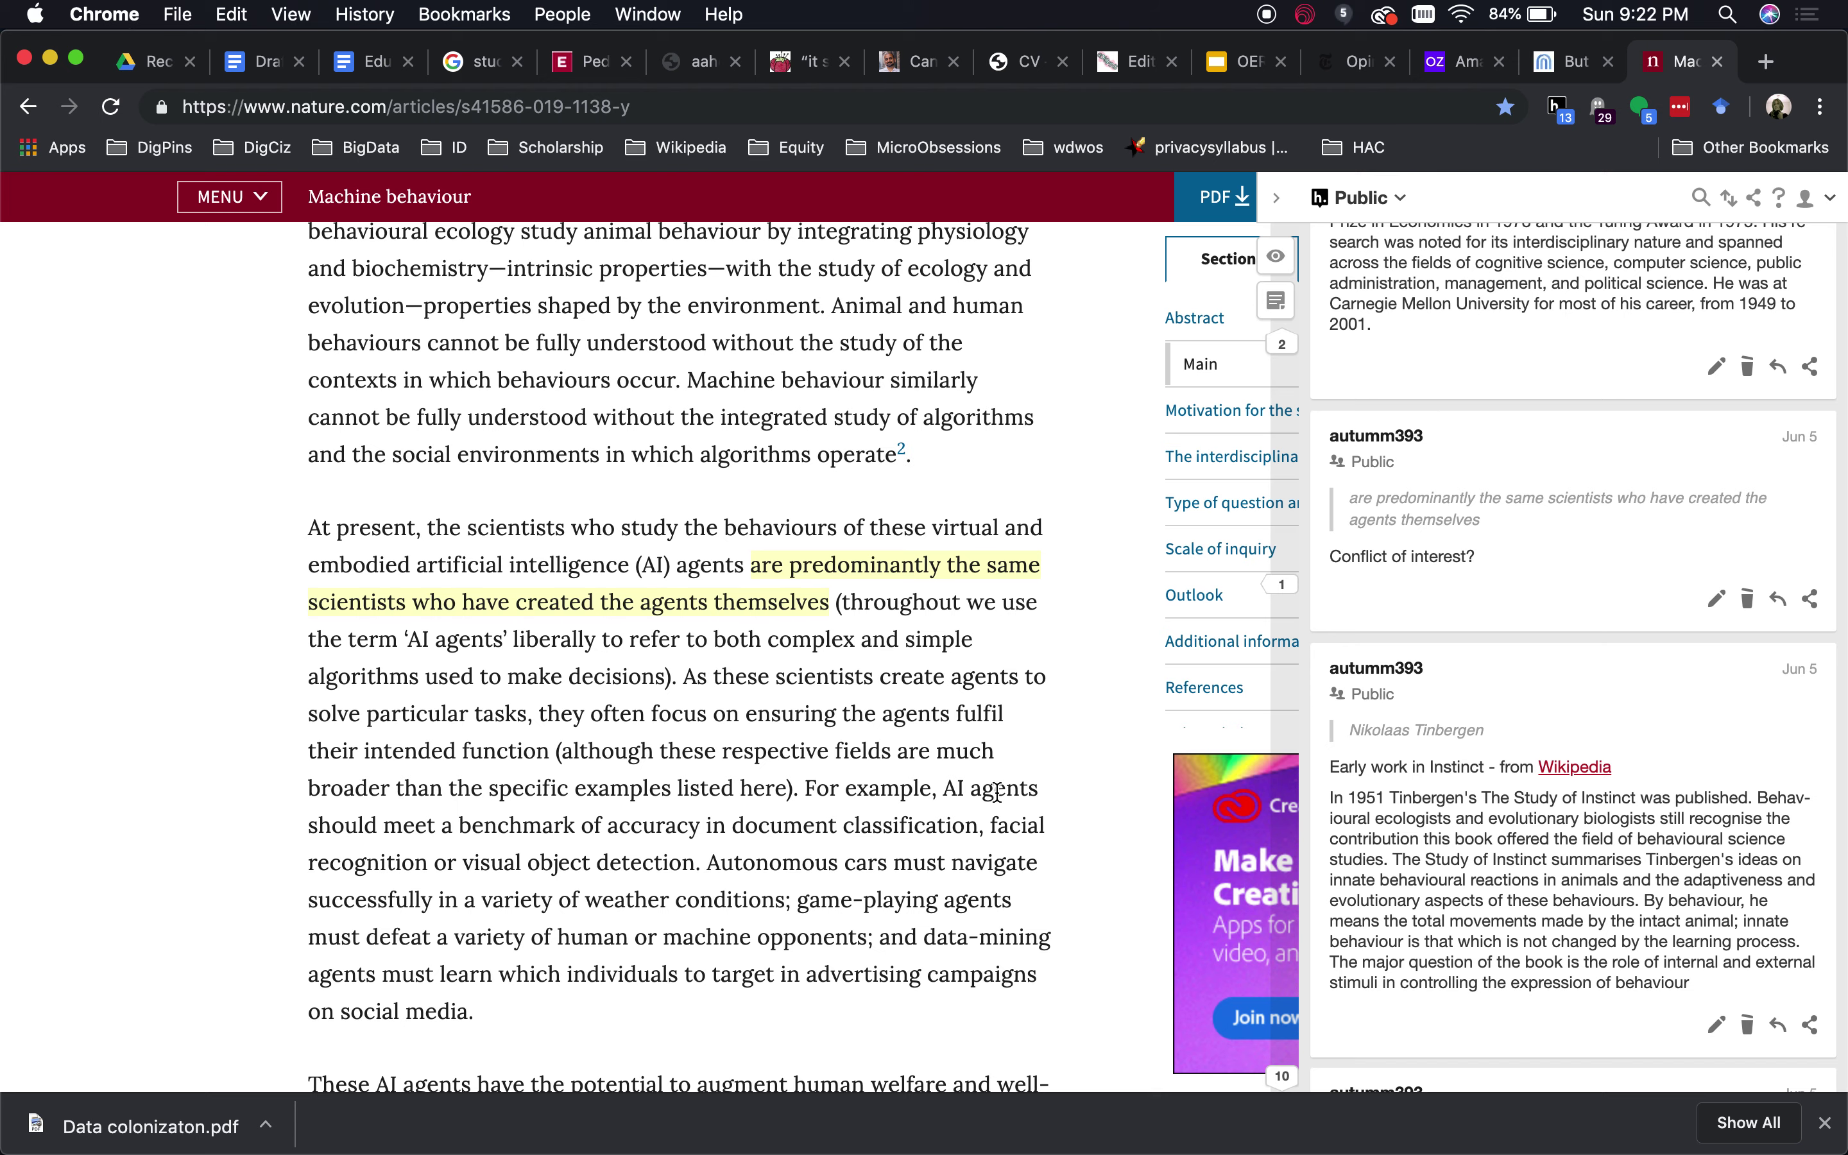
scroll(1568, 456, "up", 8)
scroll(1568, 455, "up", 3)
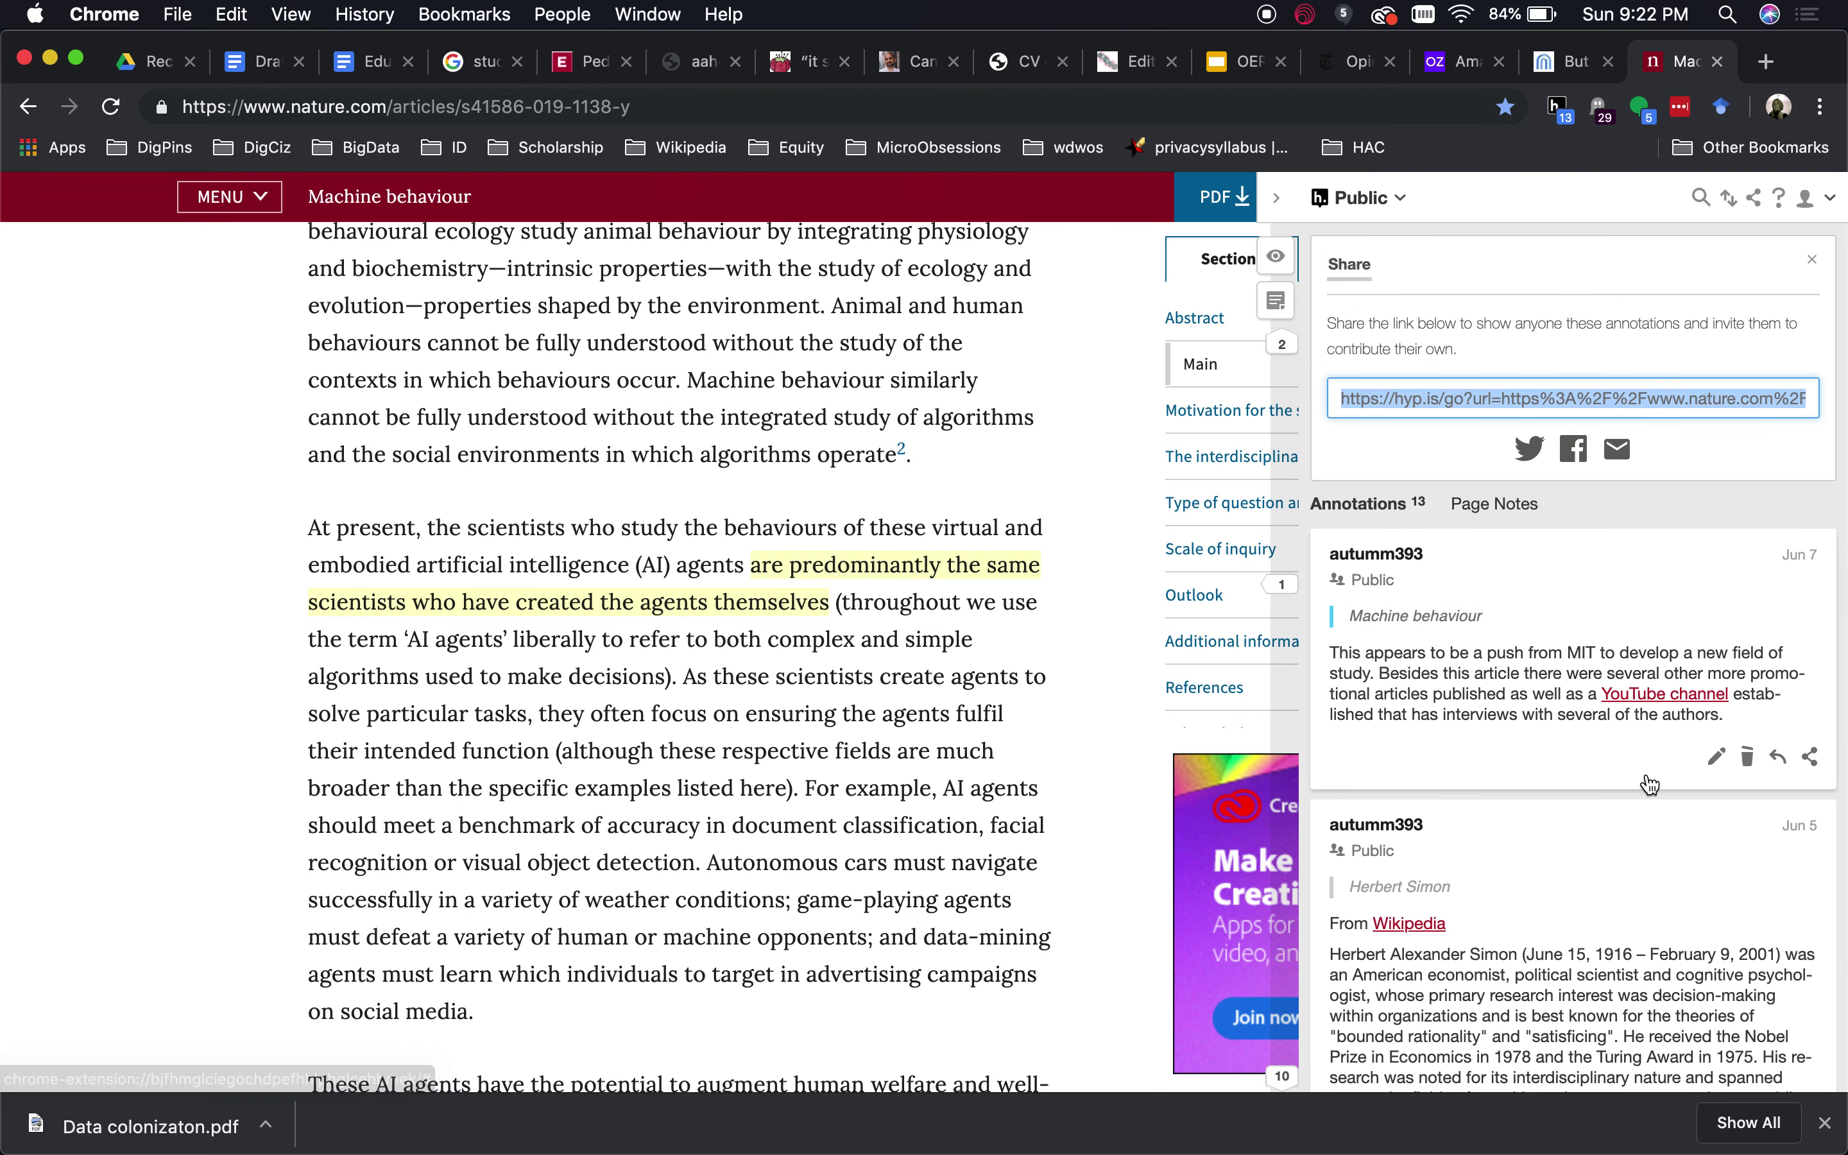
scroll(1650, 783, "down", 2)
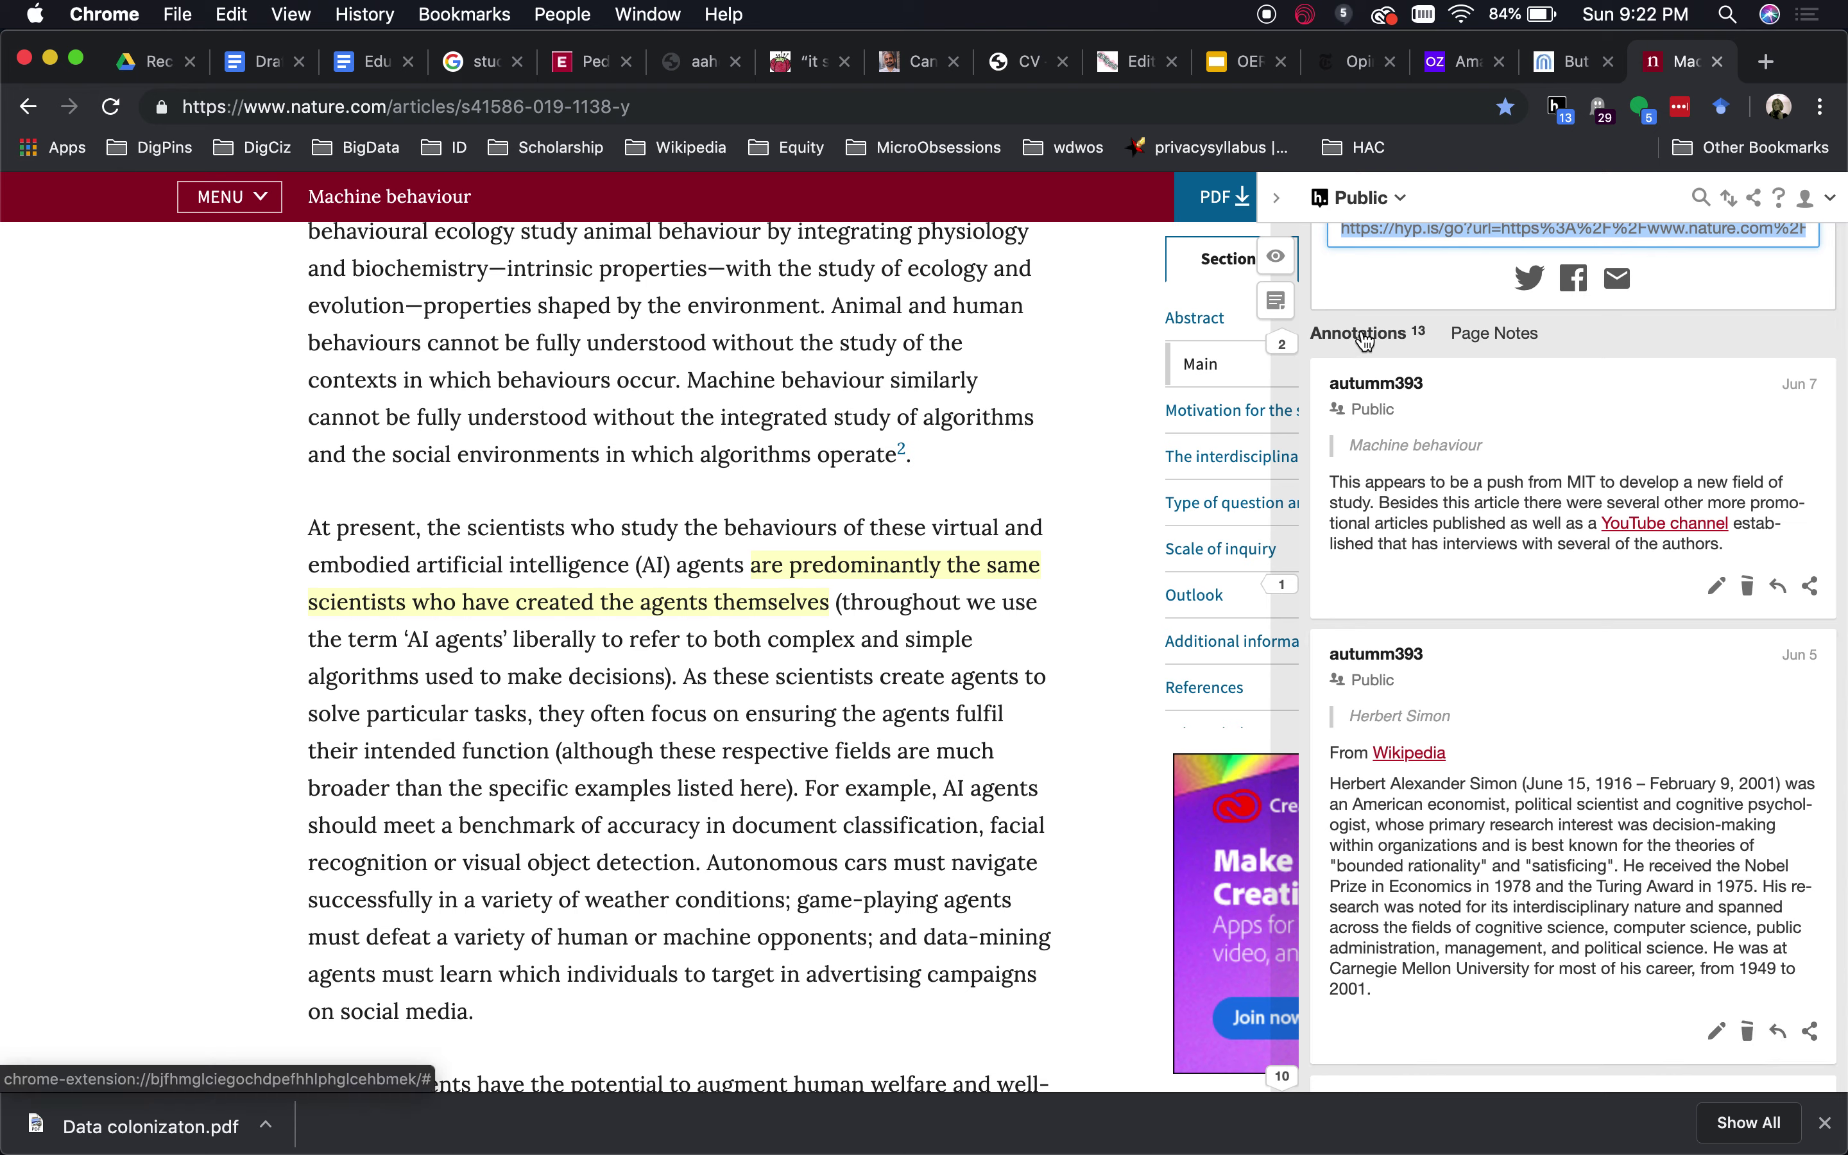
left_click(1509, 340)
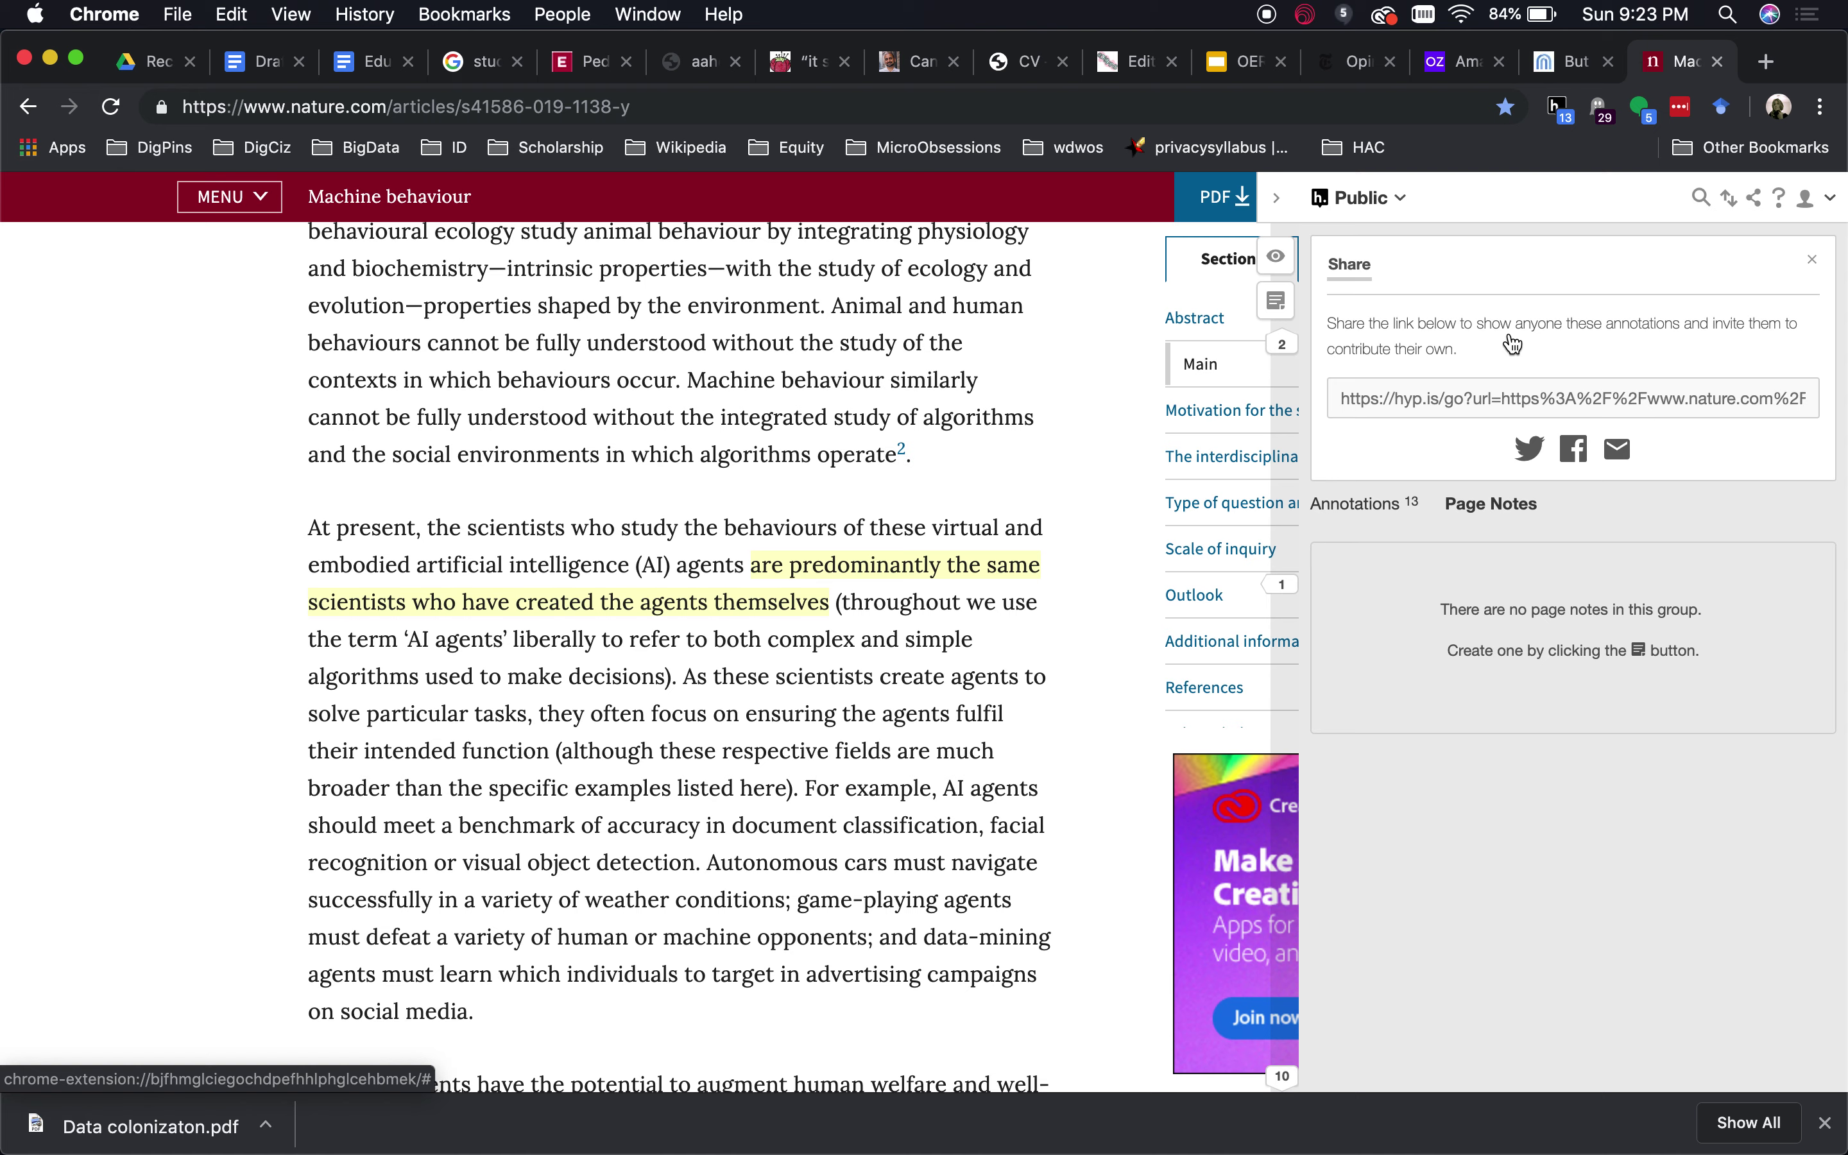
left_click(1283, 307)
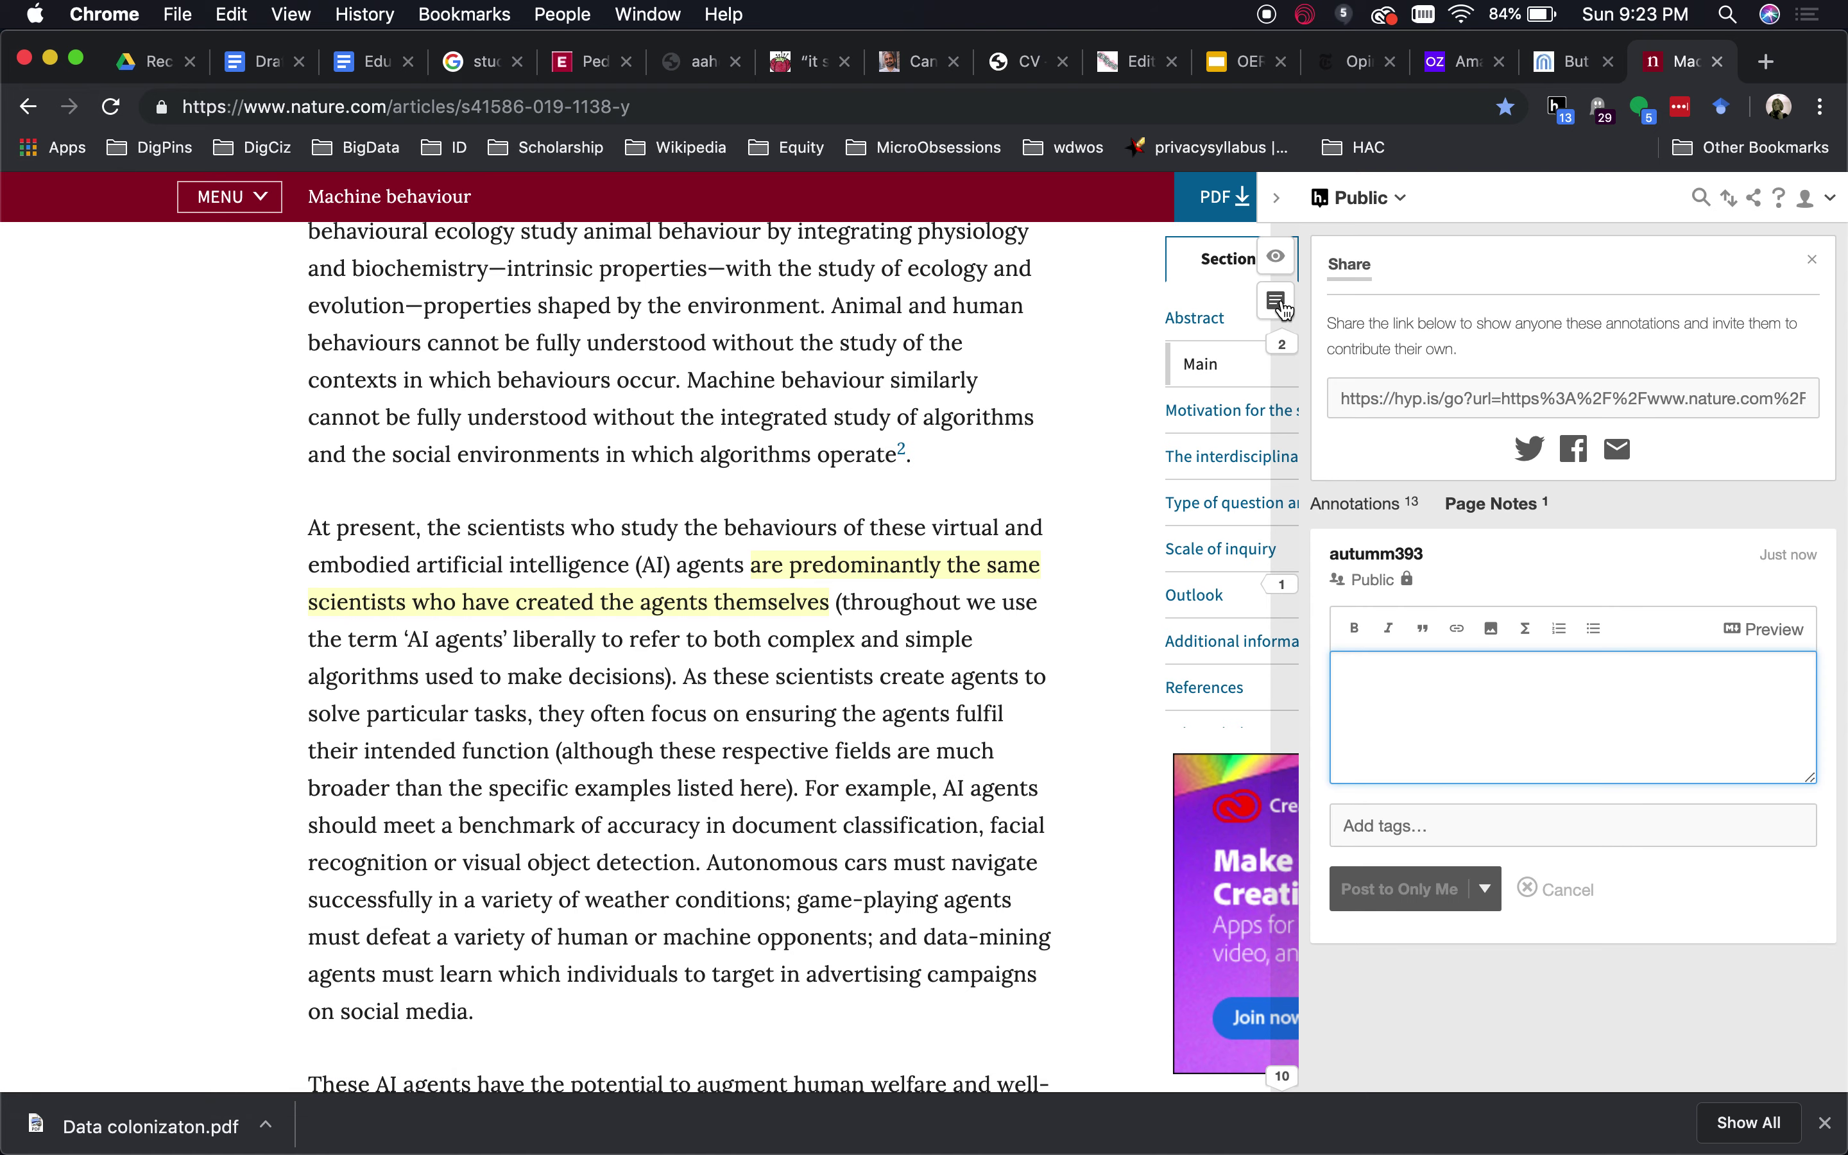